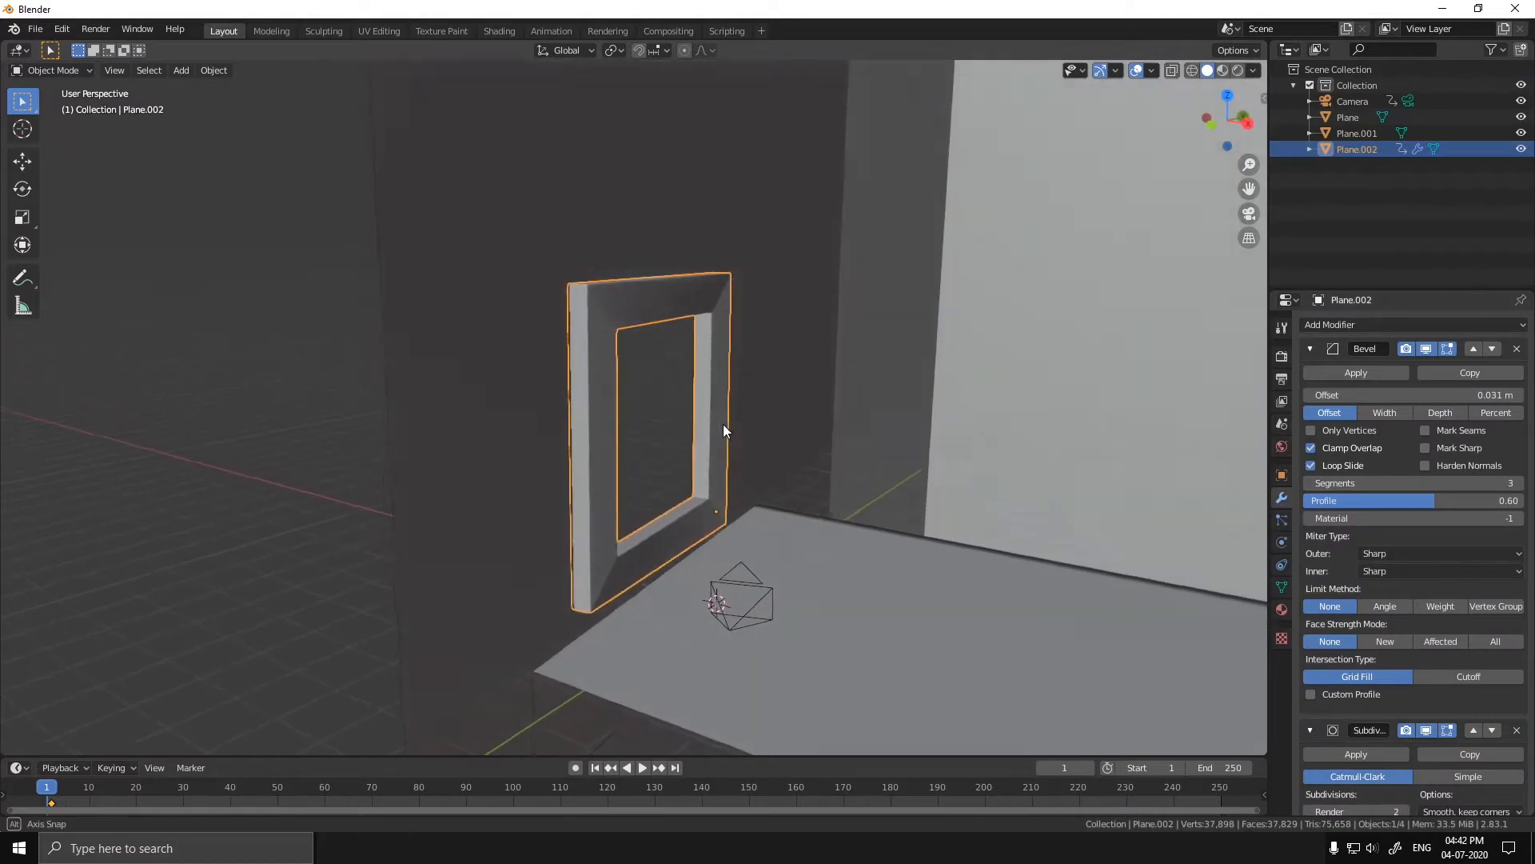
- Examine the window frame and its Bevel modifier settings
scroll(622, 459, up, 4)
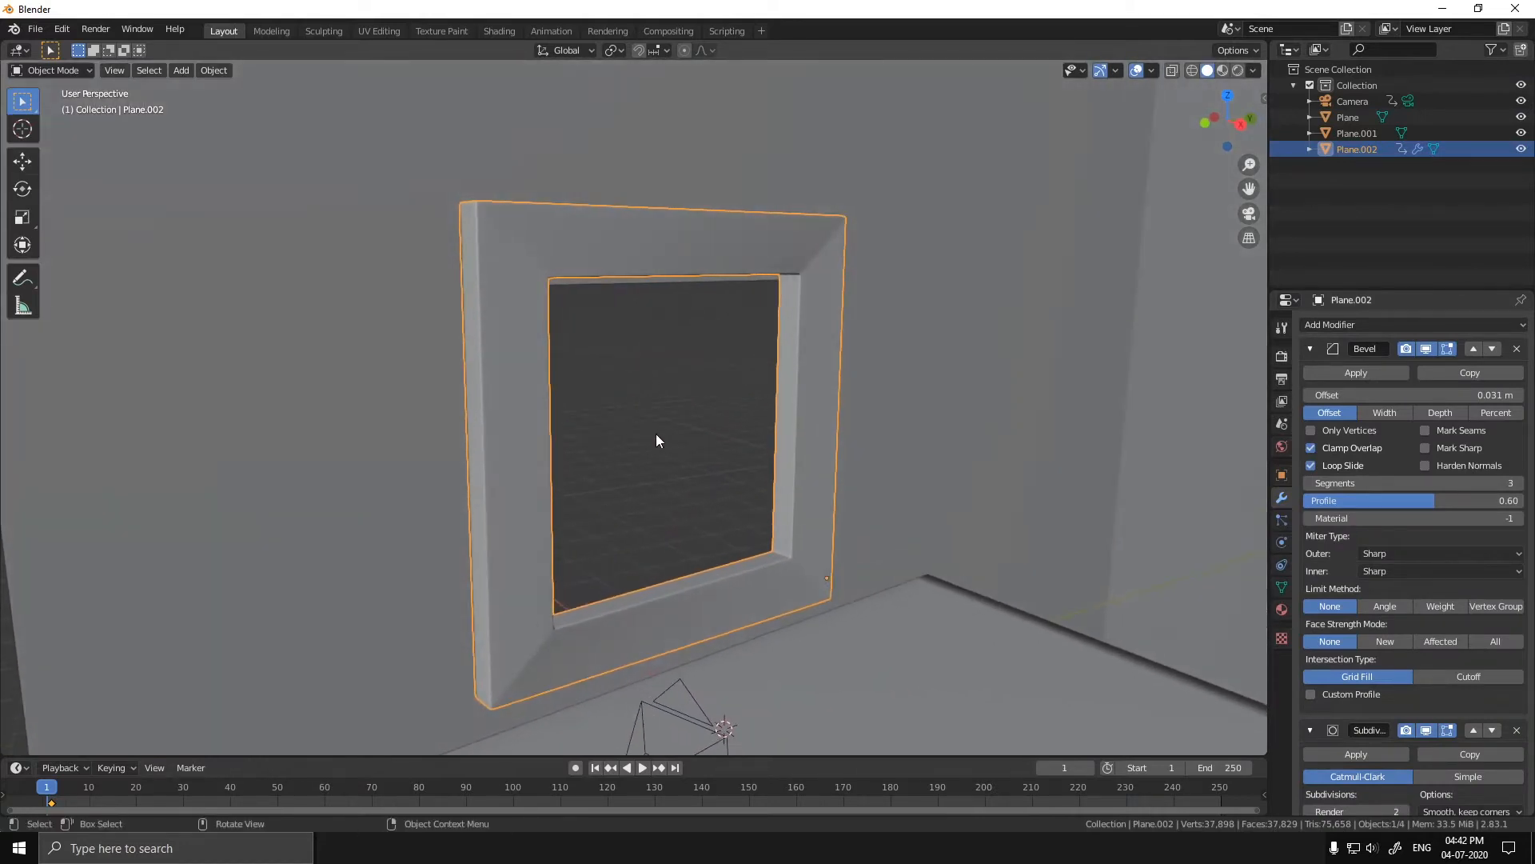
click(1312, 349)
click(1311, 349)
scroll(629, 381, down, 3)
middle_drag(629, 381, 658, 387)
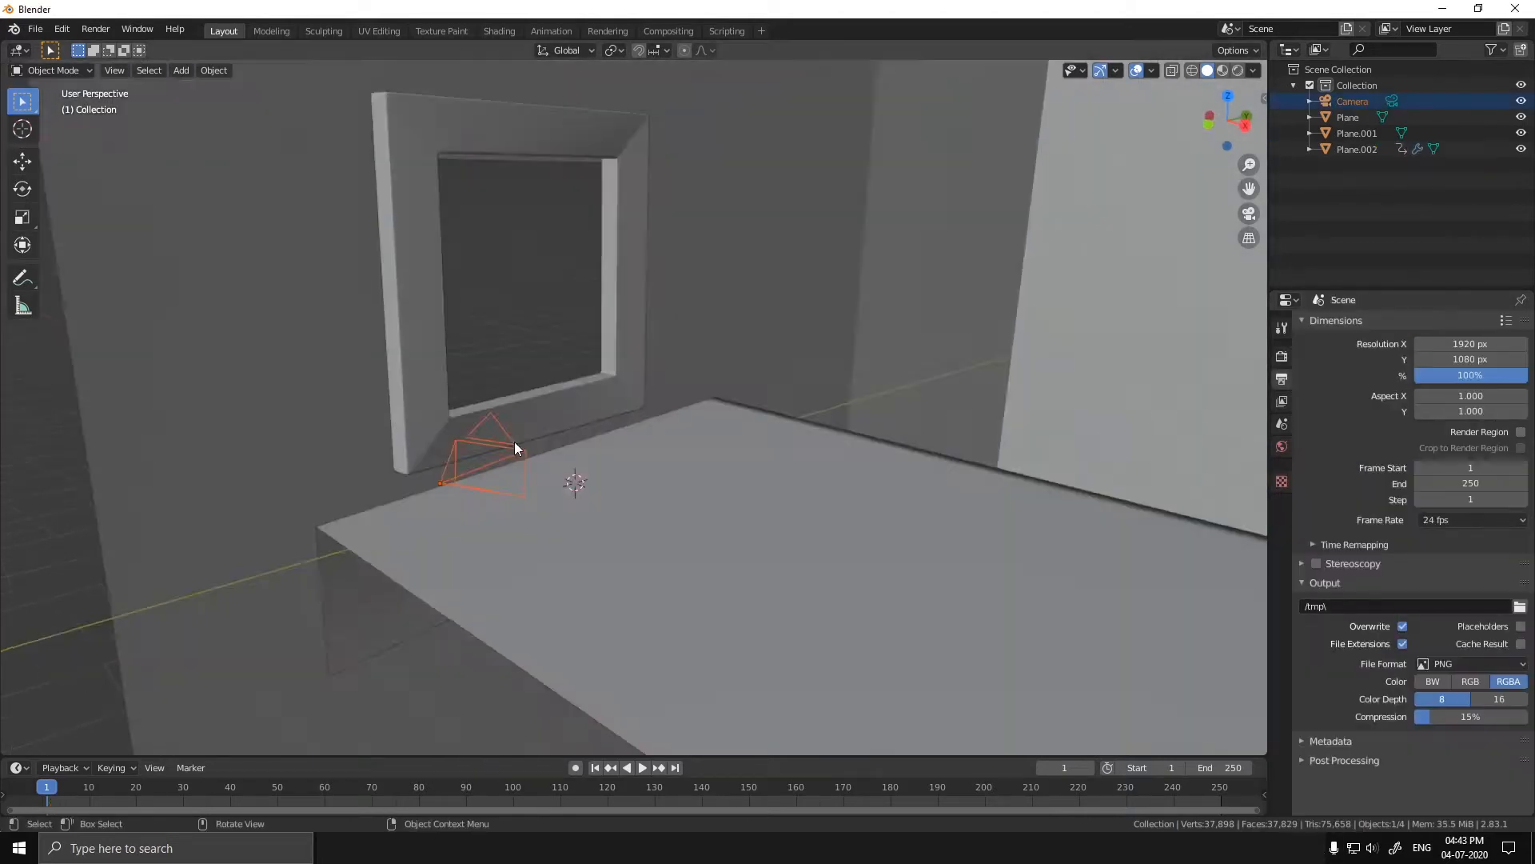
- View the scene through the camera and set the render resolution to 1500 by 1500 px
middle_drag(515, 442, 540, 436)
key(KP_0)
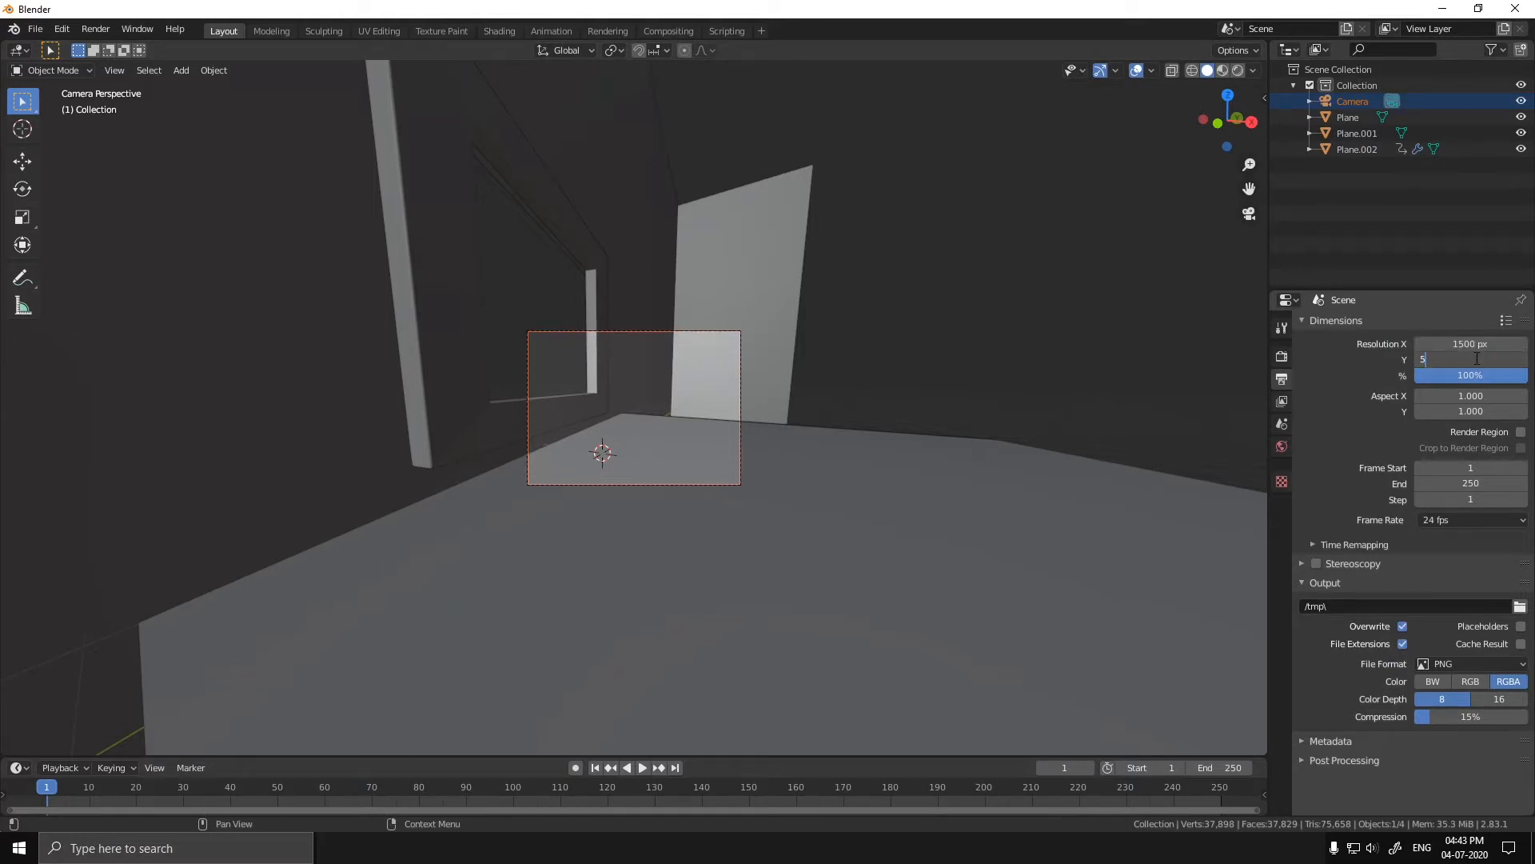
key(Return)
scroll(656, 361, up, 4)
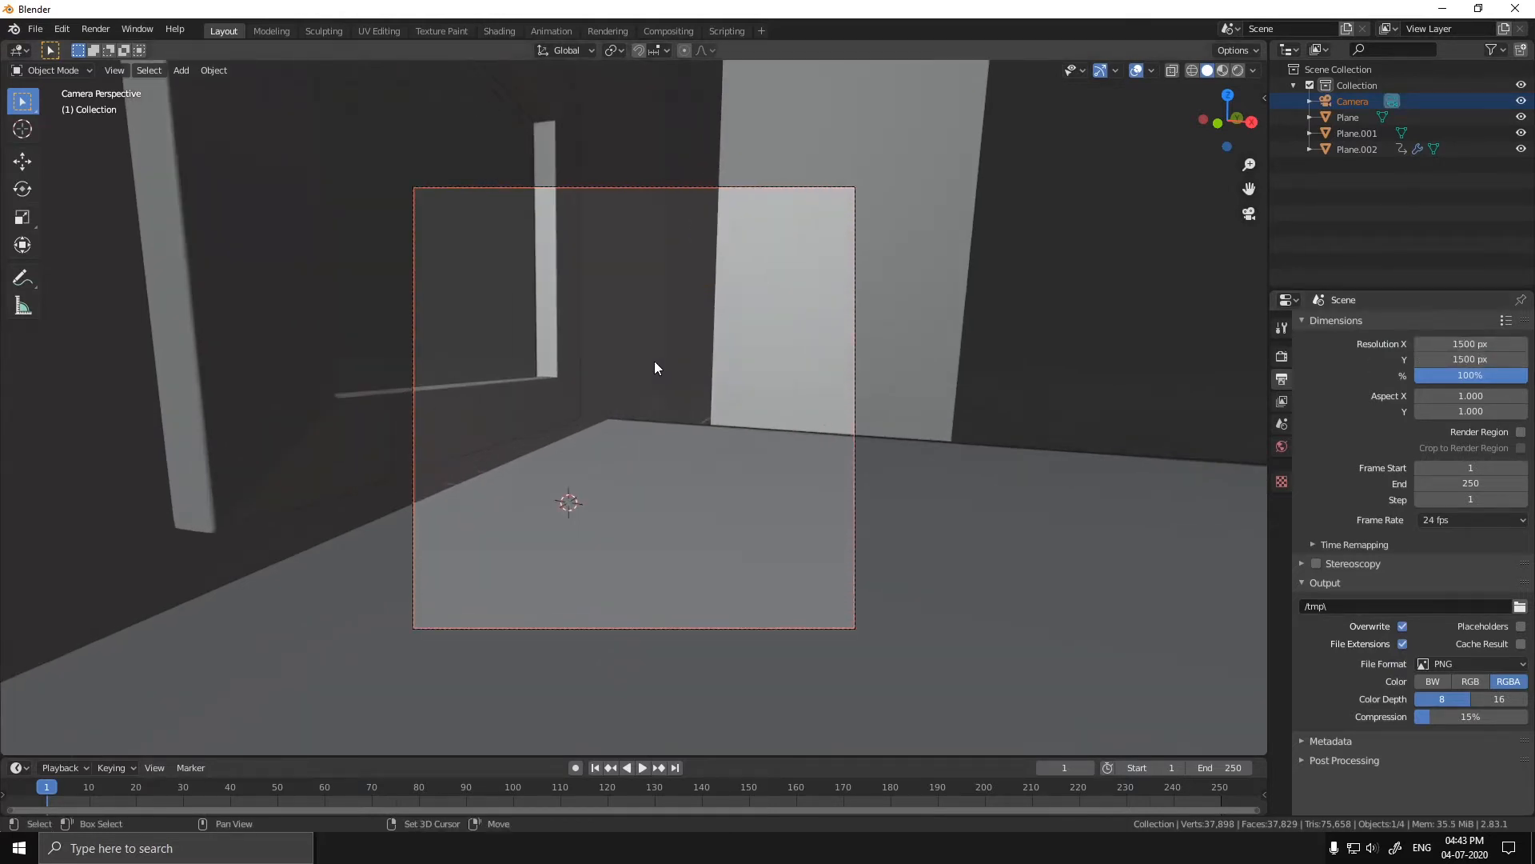
shift+middle_drag(796, 433, 851, 432)
ctrl+middle_drag(852, 432, 851, 416)
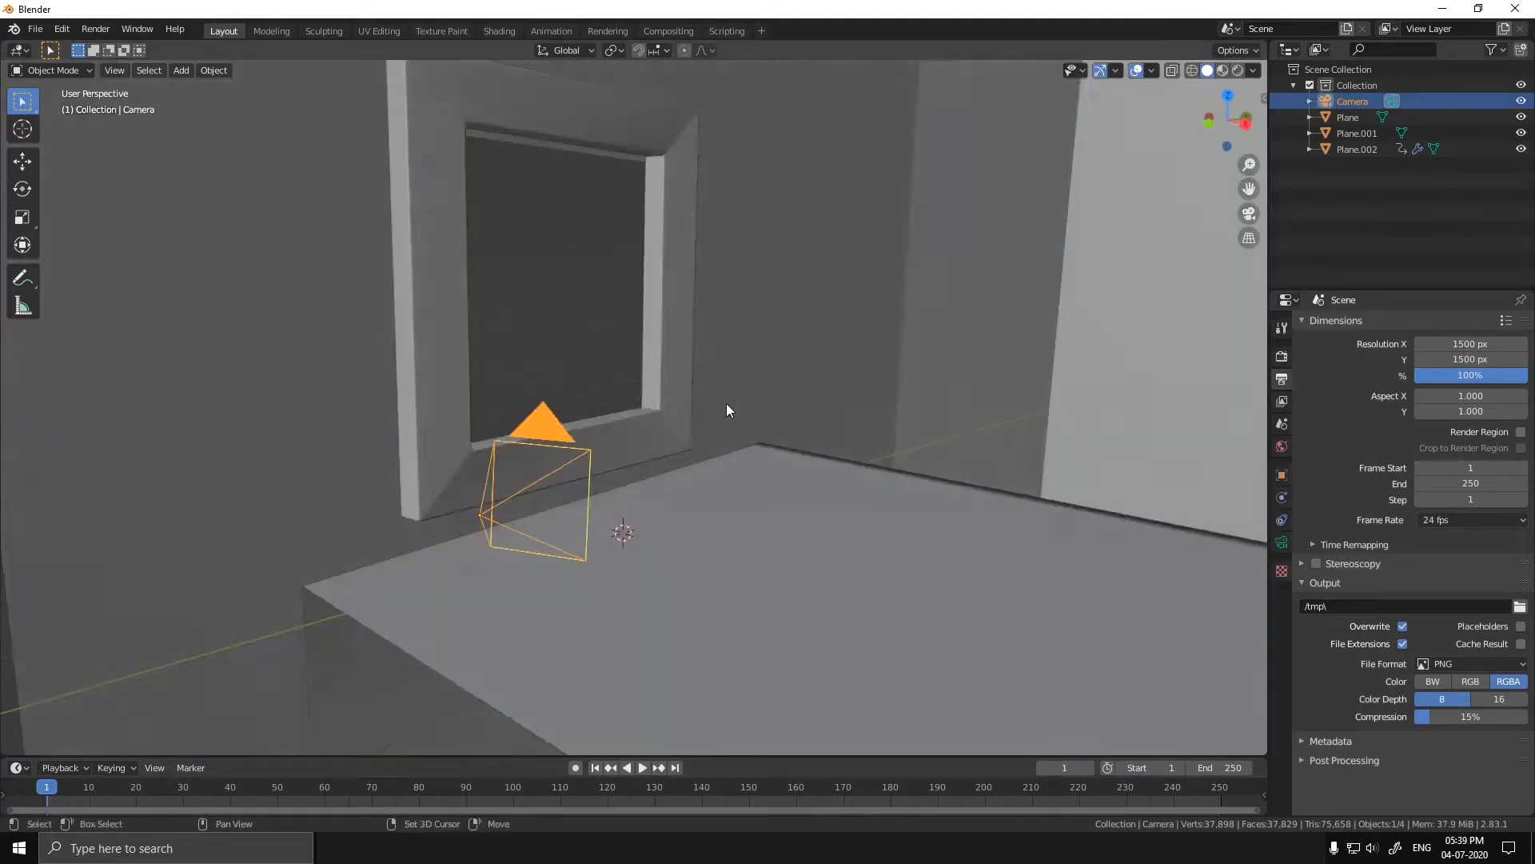
- Add a circle mesh on the table near the window and scale it down for the wine glass foot
scroll(684, 440, up, 3)
key(shift+a)
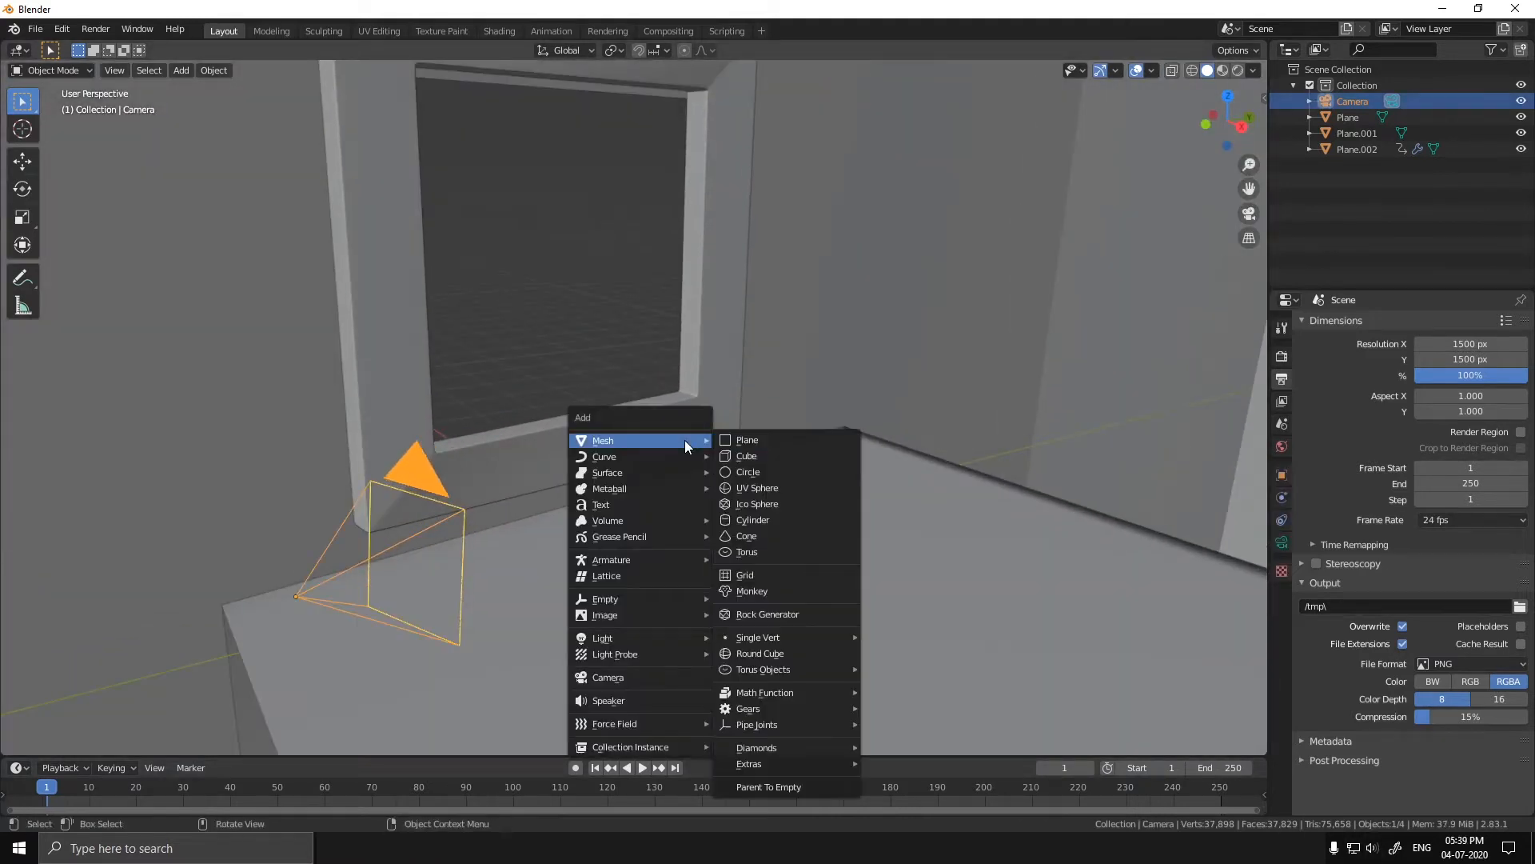
click(755, 474)
middle_drag(751, 478, 714, 489)
scroll(720, 488, up, 3)
key(Tab)
key(s)
click(783, 512)
- In front view, extrude the circle upward and scale the new rings inward to shape the glass foot
key(KP_1)
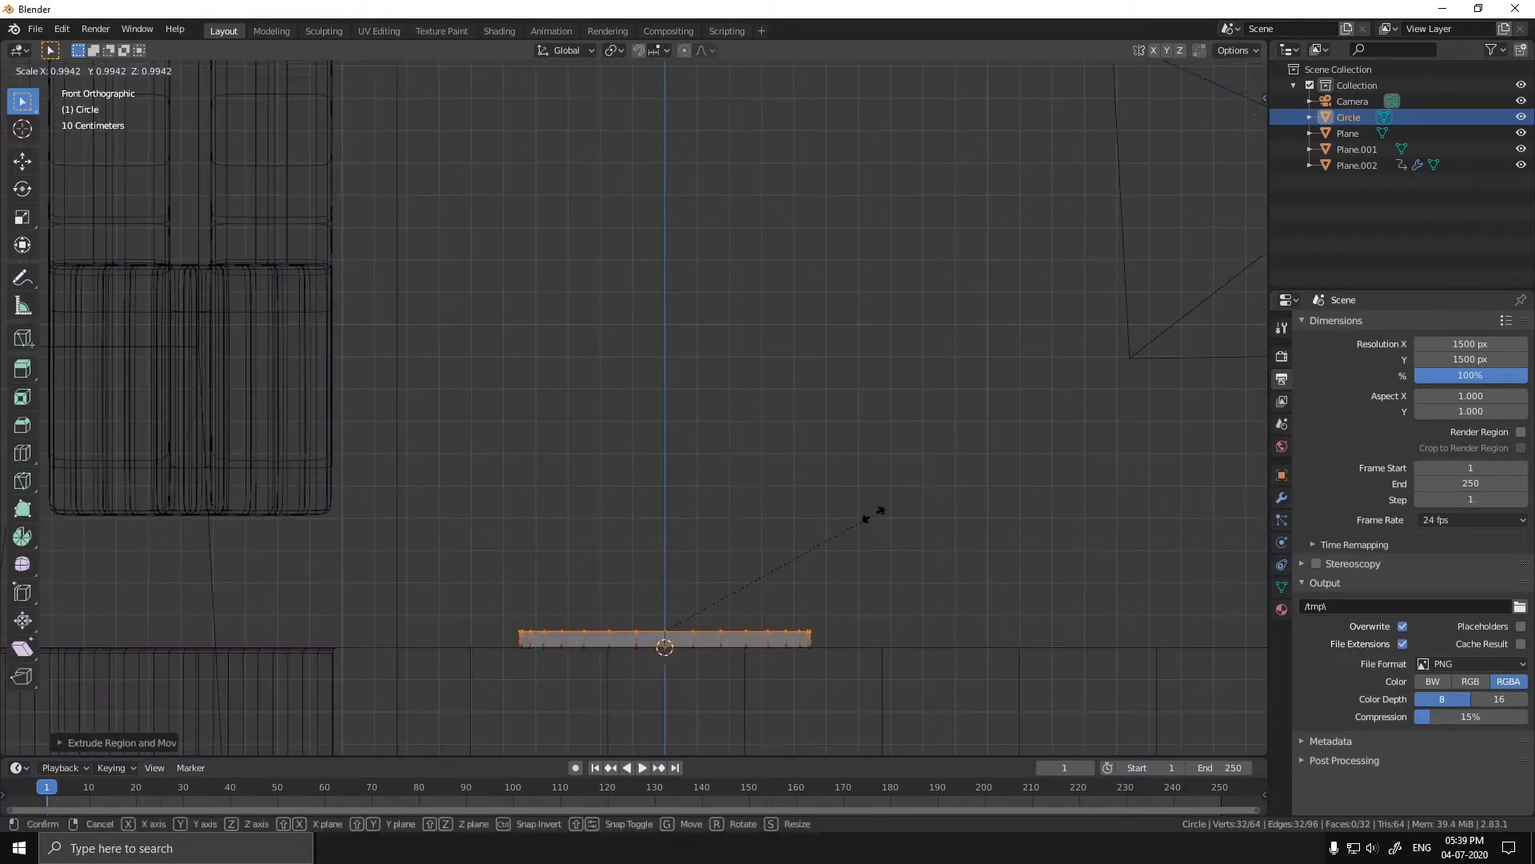
click(822, 527)
key(e)
right_click(822, 528)
key(s)
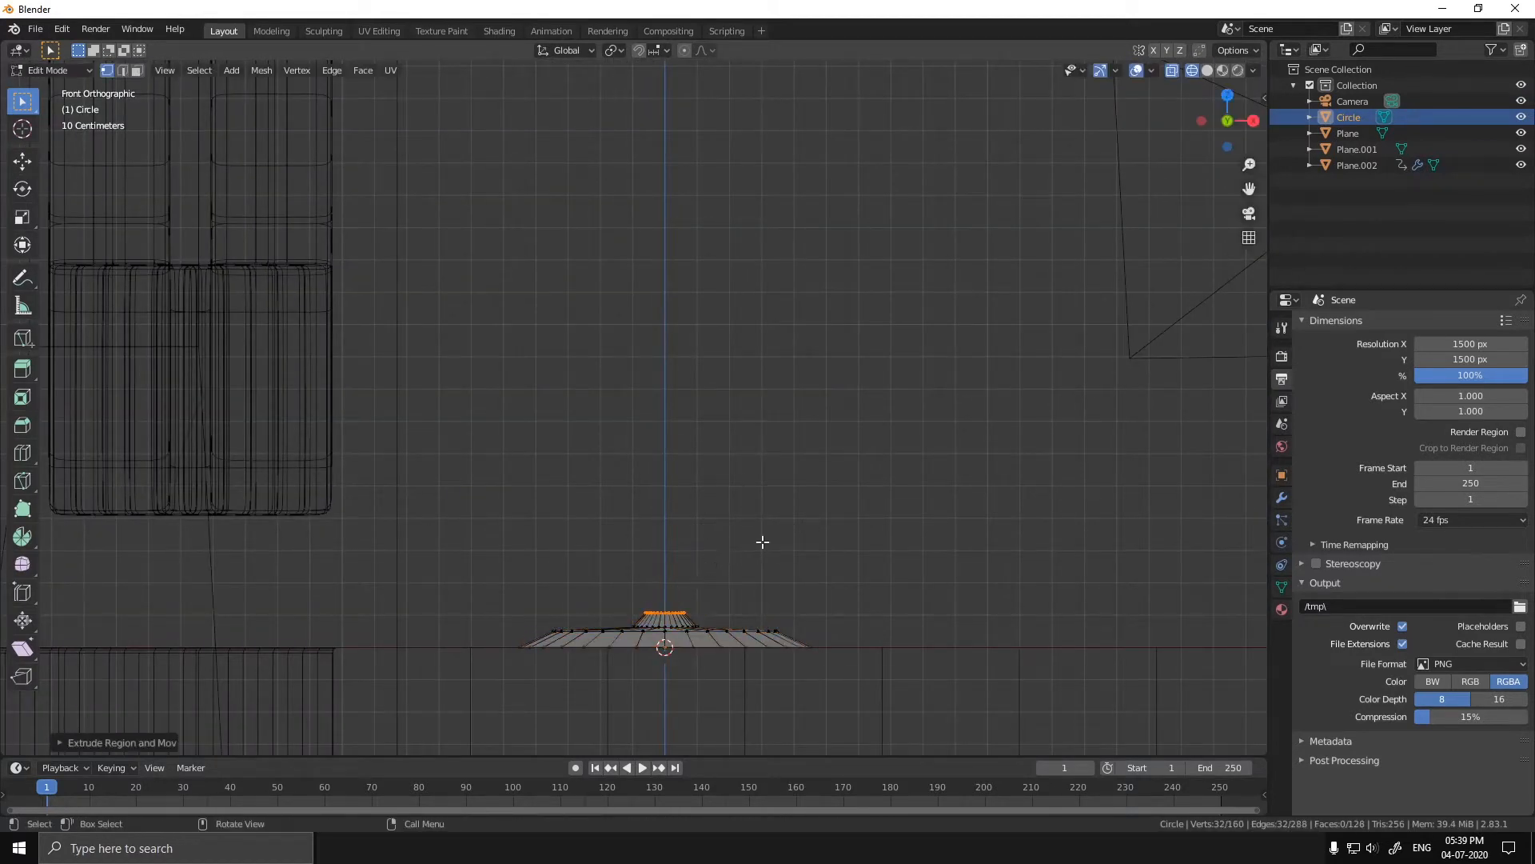
- Raise the narrow top ring along Z and scale it to form the slender stem of the glass
key(g)
key(z)
click(910, 432)
key(s)
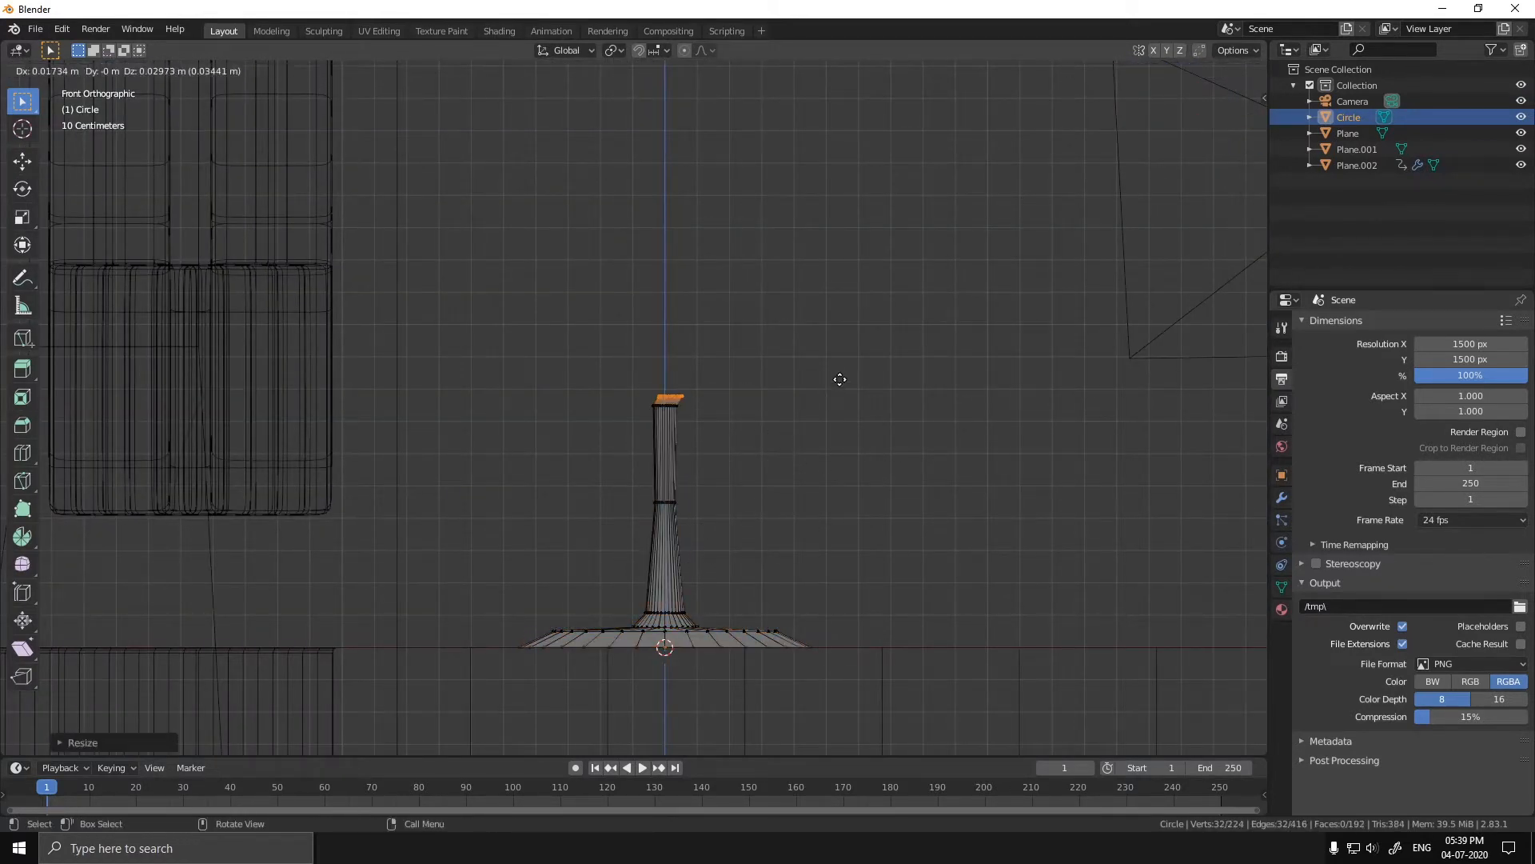
click(869, 379)
key(e)
- Extrude the stem's top ring upward and scale the rings to form the wine glass bowl
scroll(713, 405, up, 2)
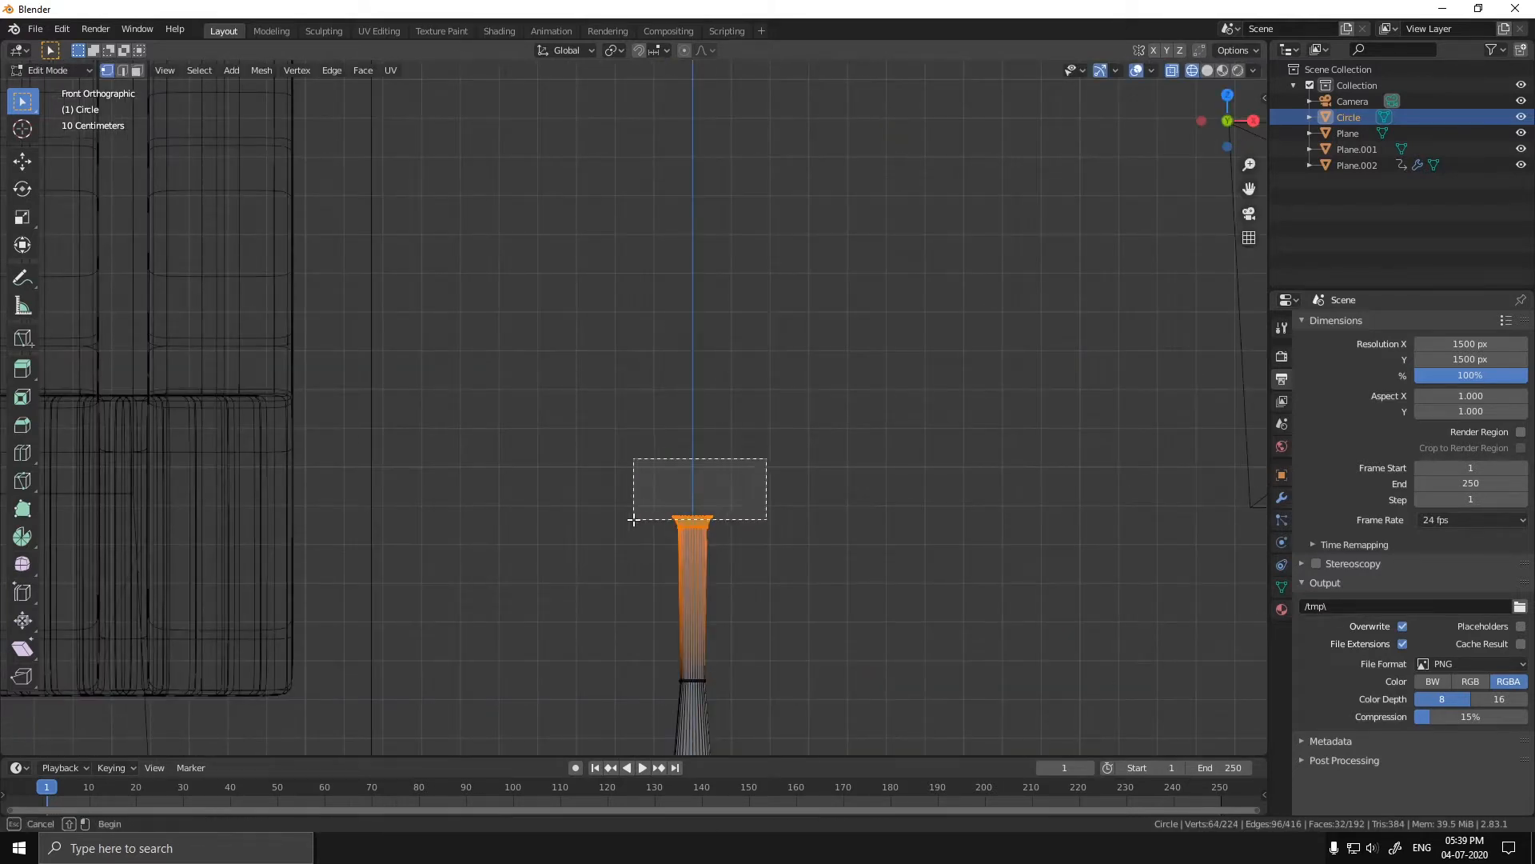
click(189, 665)
scroll(775, 545, down, 3)
scroll(780, 544, up, 1)
key(s)
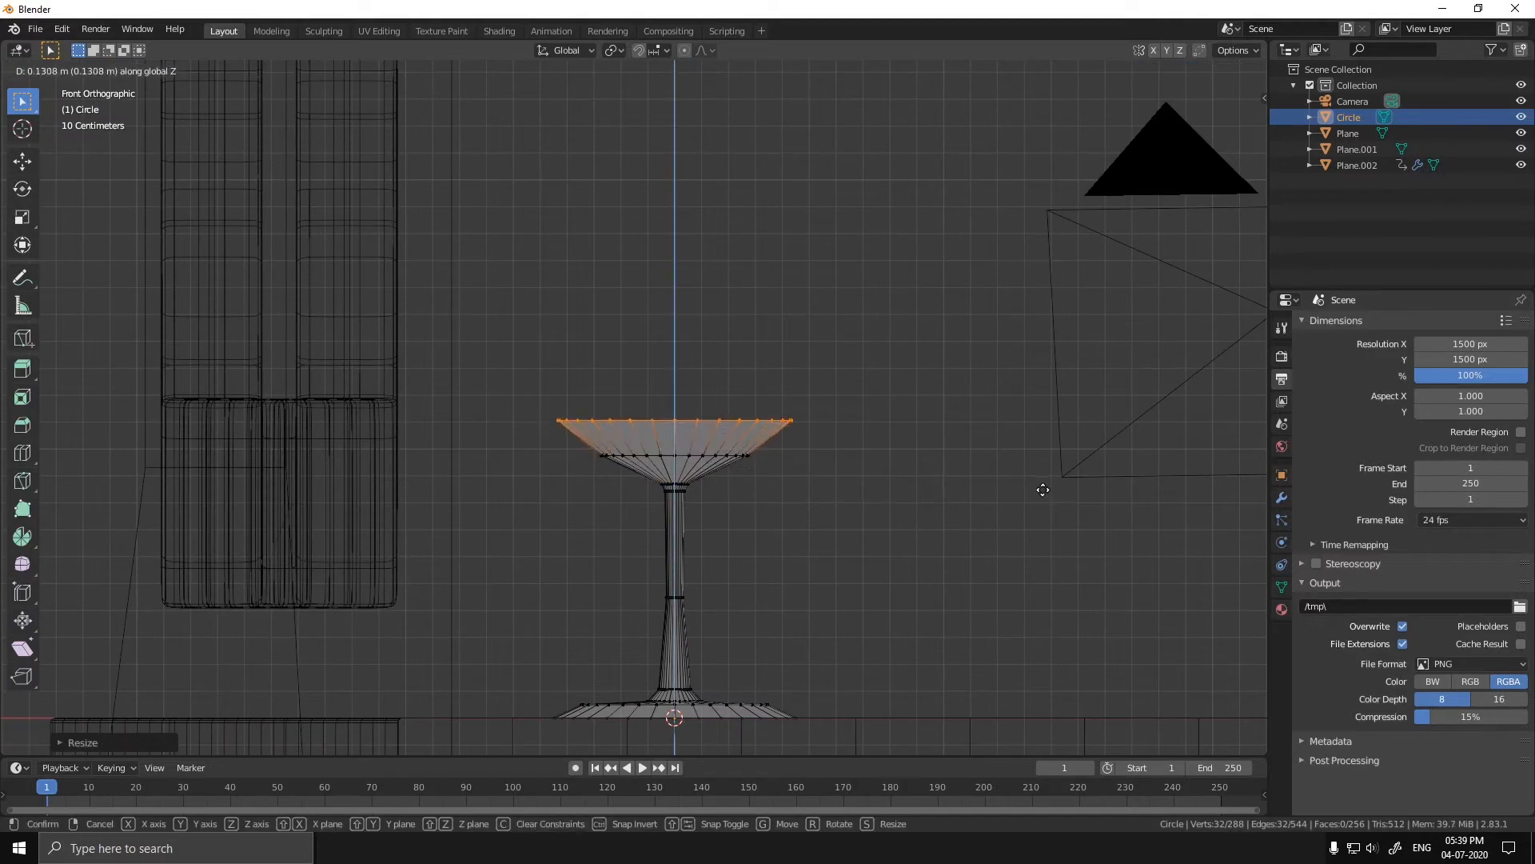
click(951, 444)
key(e)
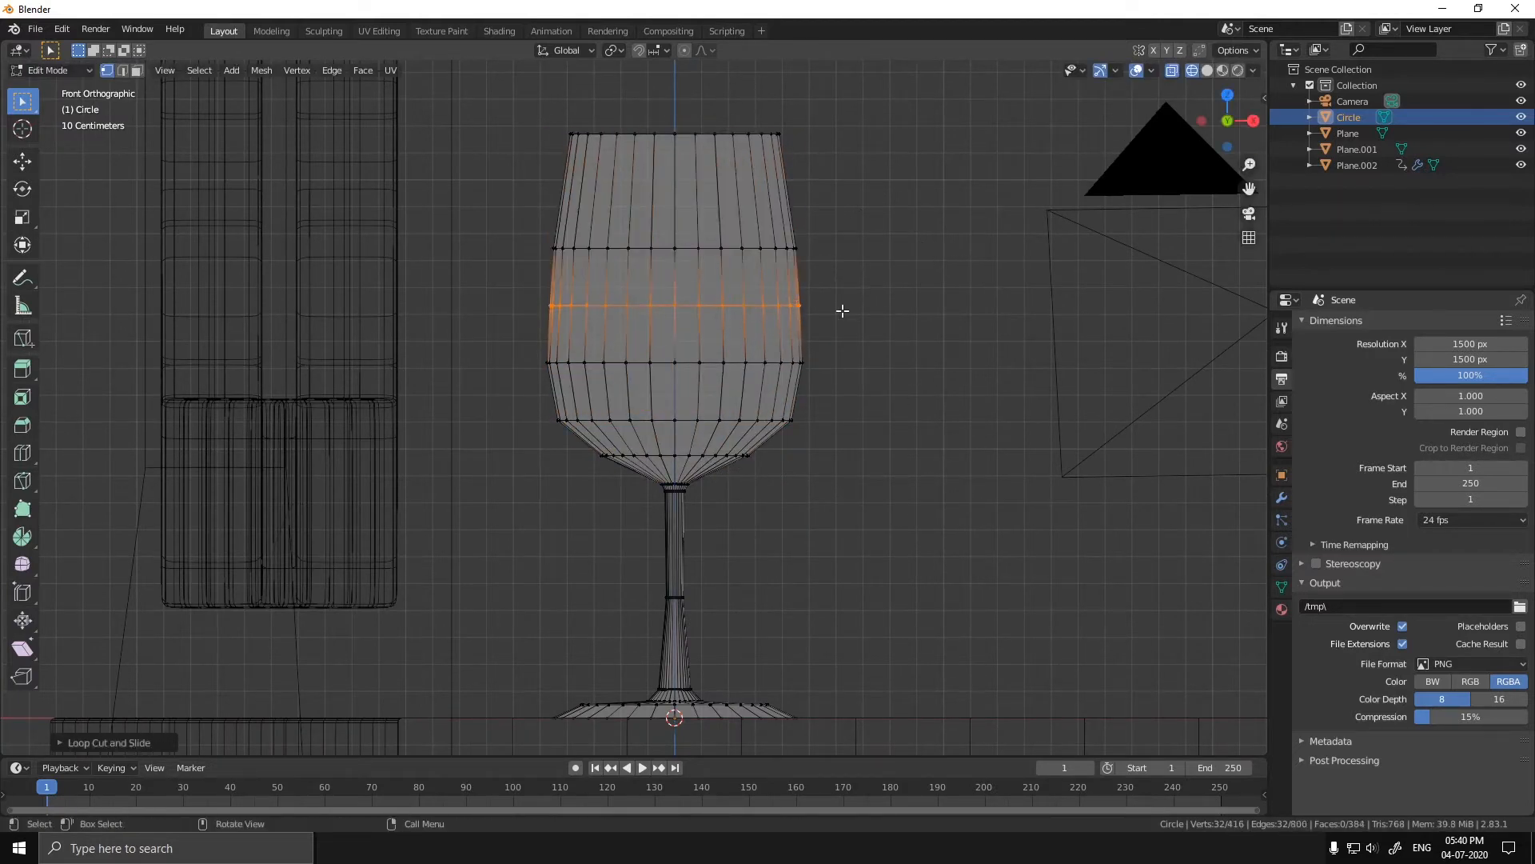
- Add a loop cut around the upper part of the glass bowl
click(832, 200)
middle_drag(833, 200, 741, 675)
key(KP_1)
scroll(792, 370, up, 3)
- Extrude the bowl's rim inward and down along Z, scaling the rings to build the upper inner wall
alt+click(786, 319)
scroll(785, 377, up, 1)
alt+click(872, 241)
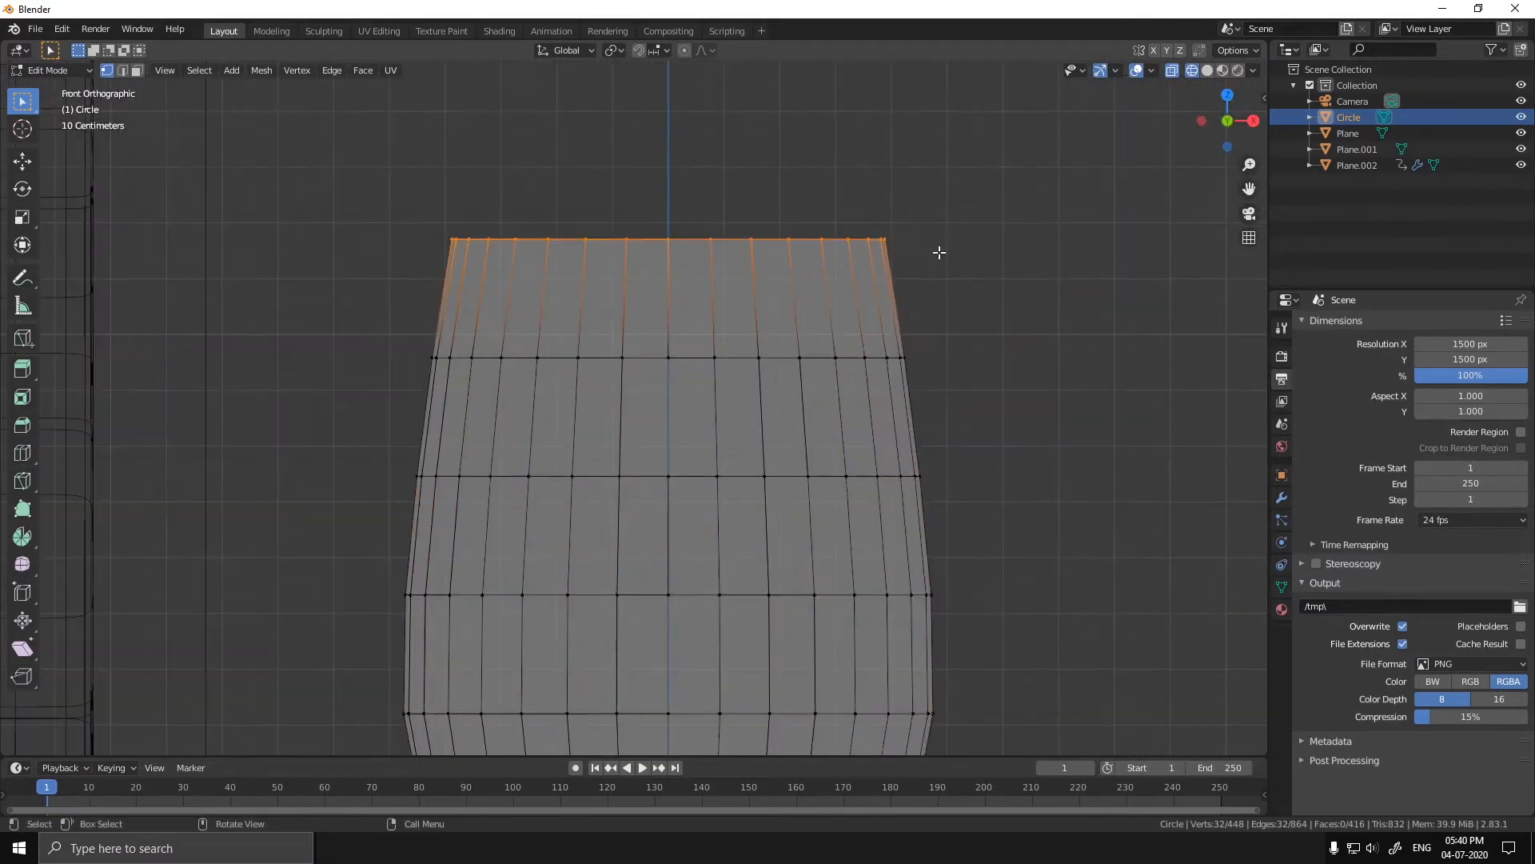
key(e)
click(997, 424)
scroll(1001, 379, up, 2)
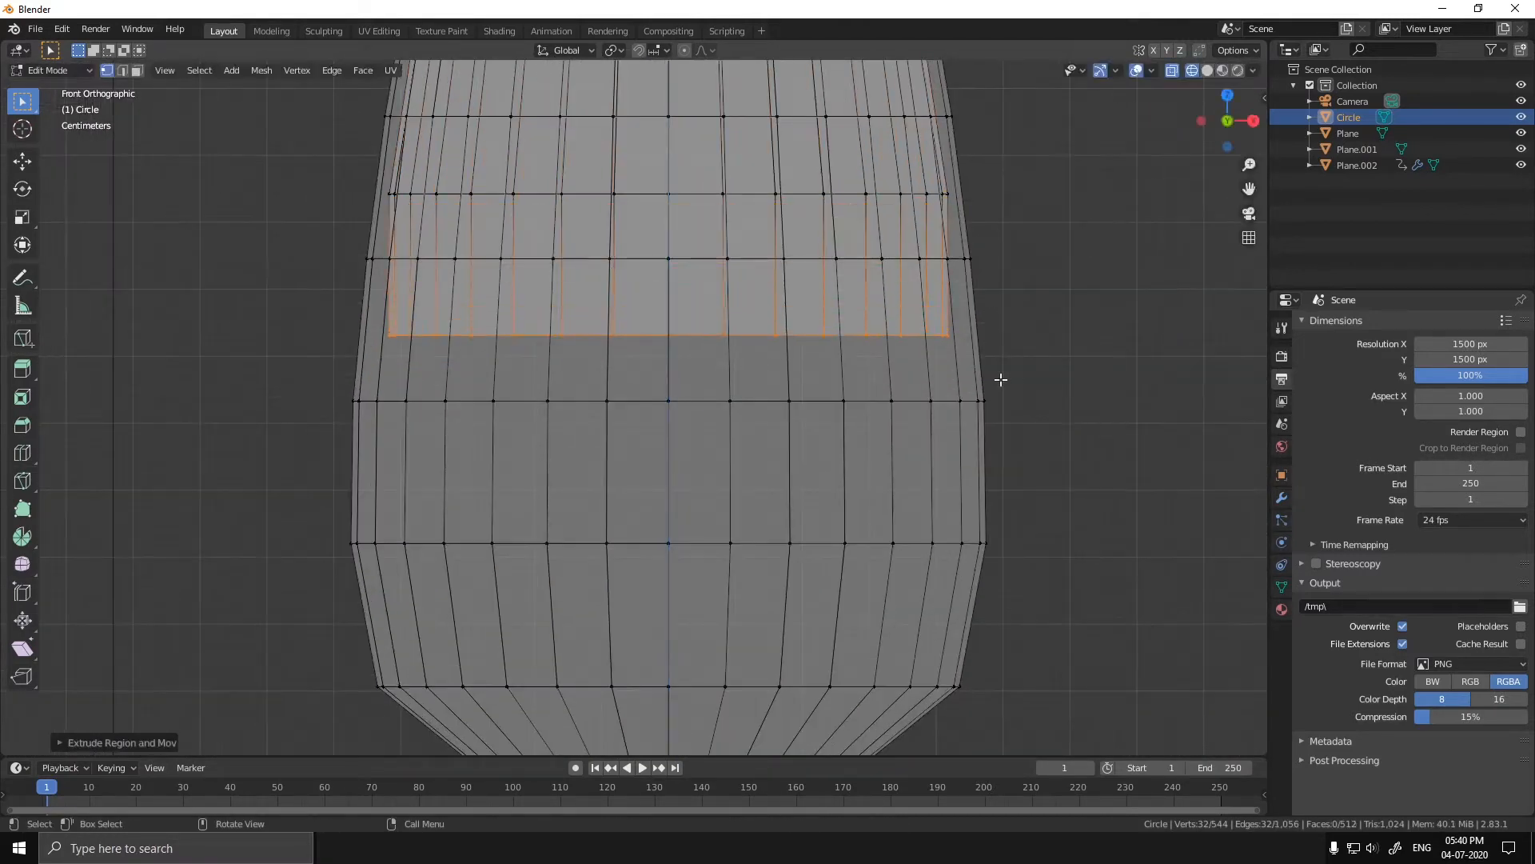
key(e)
key(z)
click(1031, 536)
key(s)
click(1039, 538)
- Continue extruding the inner wall down along Z, scaling each ring to follow the bowl's curve to its bottom
shift+middle_drag(1039, 538, 1030, 350)
key(e)
key(z)
click(1063, 428)
key(s)
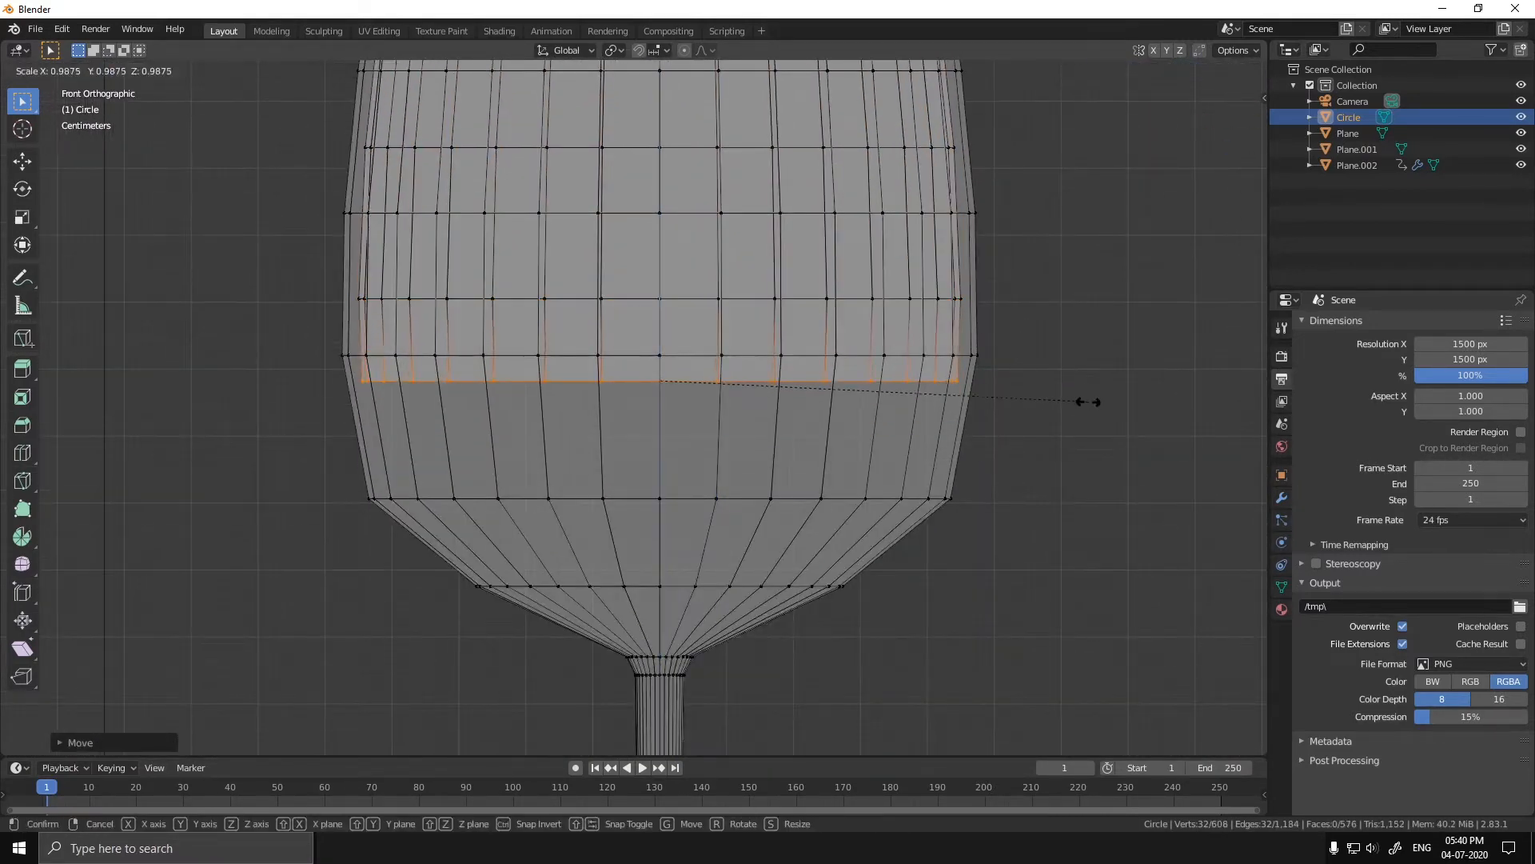
key(e)
key(z)
click(994, 418)
key(s)
click(866, 453)
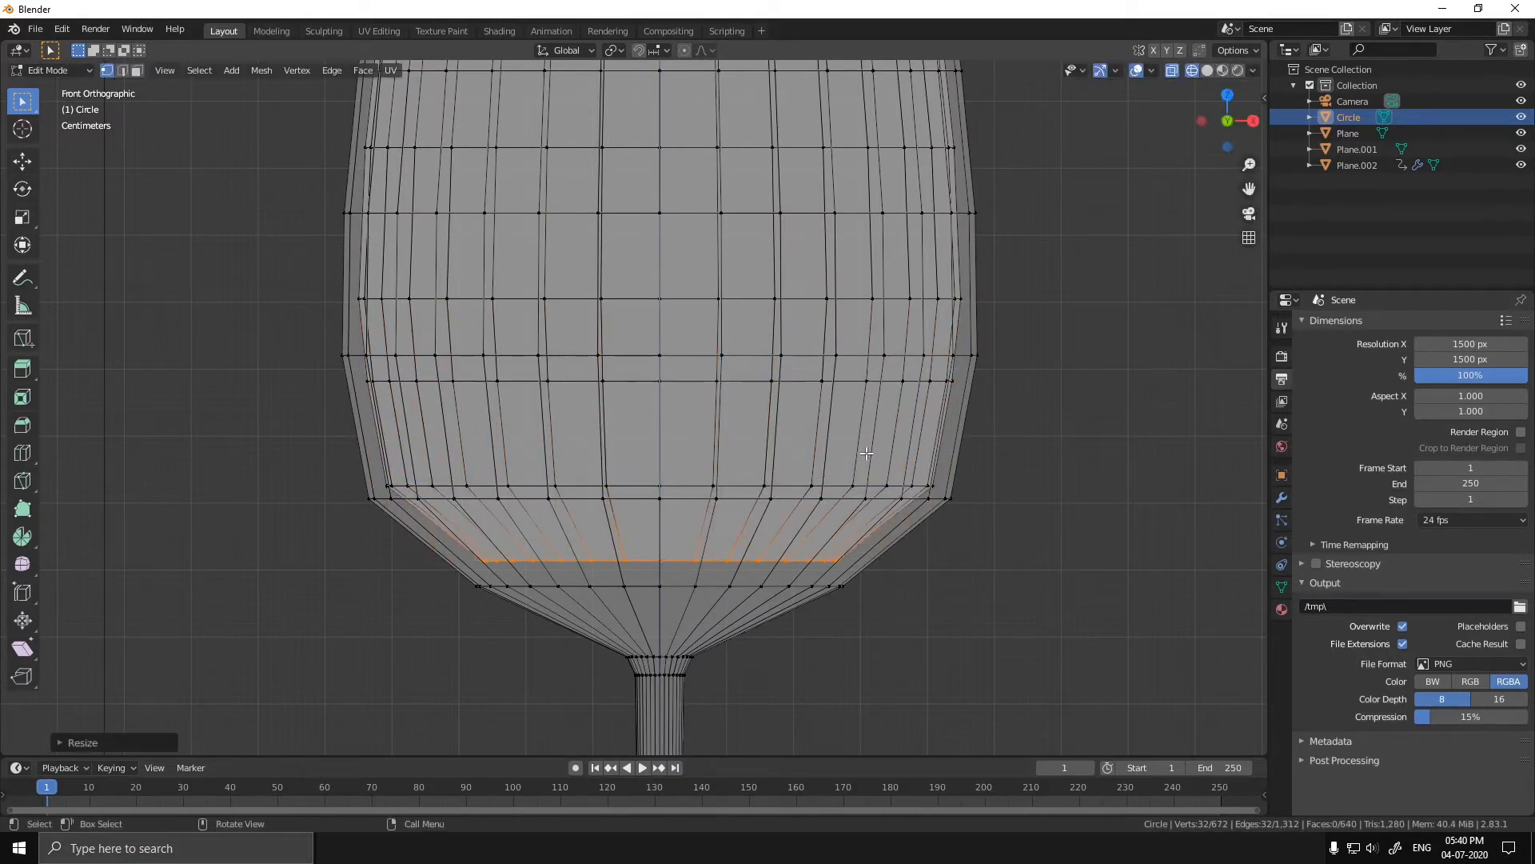
- Close the opening at the bottom of the bowl's inner wall with Grid Fill
middle_drag(810, 473, 775, 572)
key(q)
click(775, 590)
scroll(752, 544, down, 8)
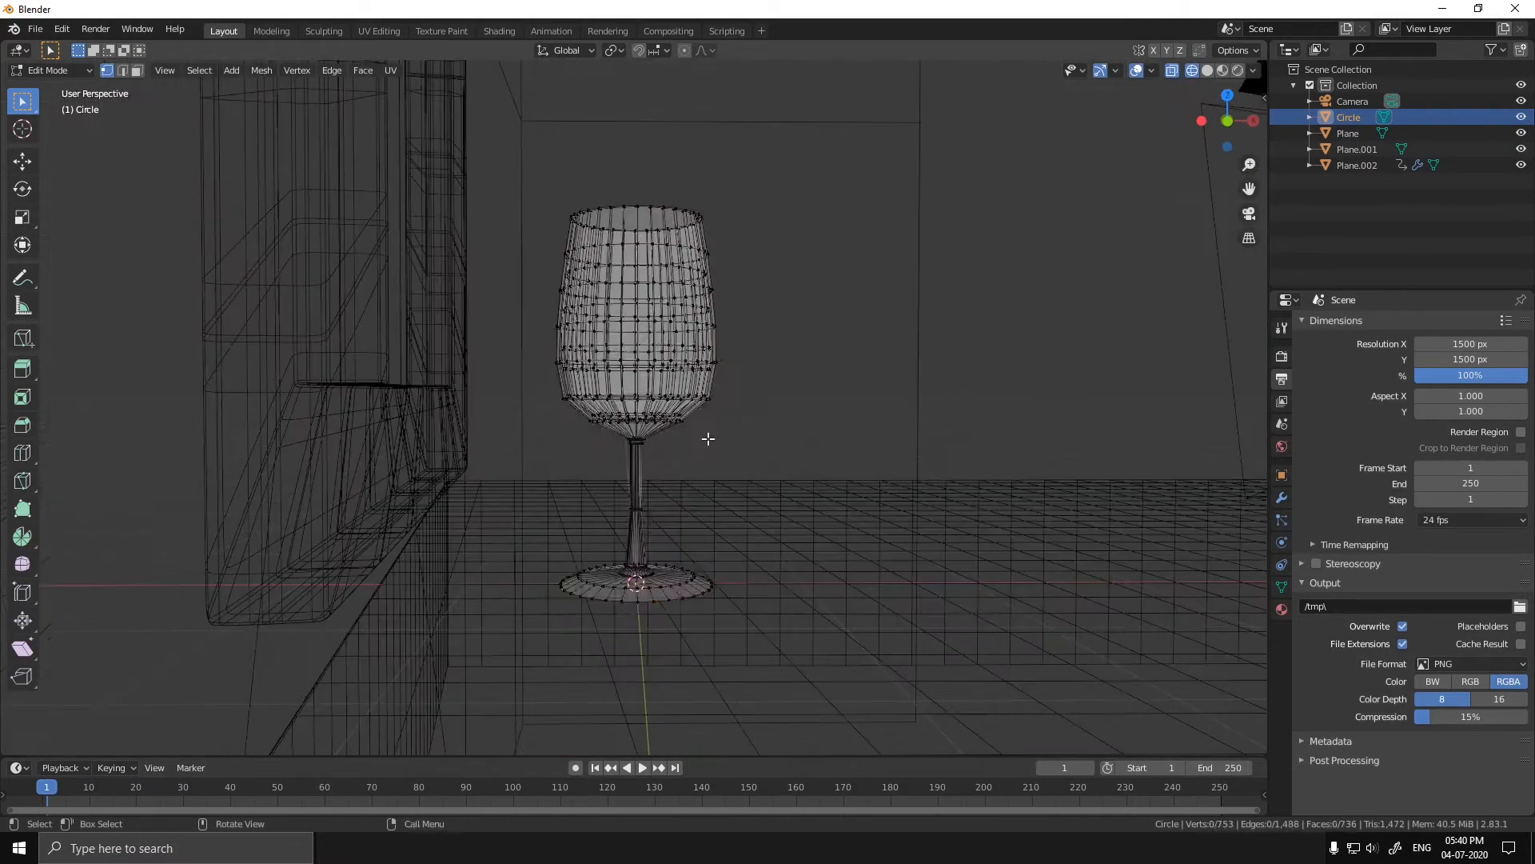
- Give the wine glass a level 2 subdivision surface and display it in solid shading
key(Tab)
key(ctrl+2)
key(shift+z)
- Add a loop cut around the outside of the glass just below the rim
mouse_move(673, 382)
middle_down()
mouse_move(727, 414)
mouse_move(718, 396)
mouse_move(697, 592)
middle_up()
scroll(717, 397, up, 3)
scroll(671, 480, up, 2)
key(Tab)
key(ctrl+r)
click(581, 379)
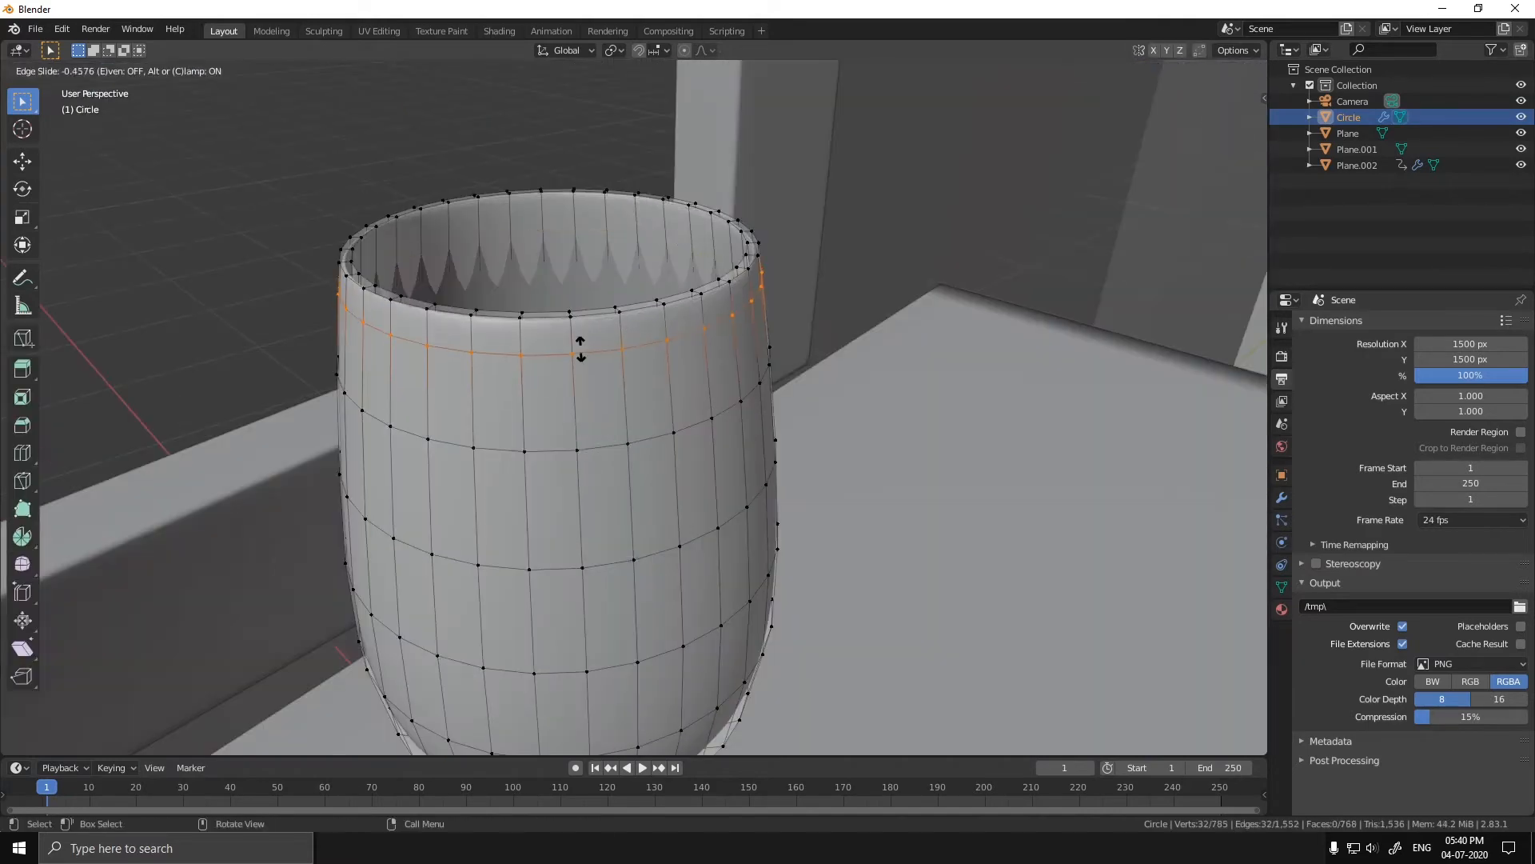
key(Escape)
key(Tab)
scroll(654, 424, down, 6)
shift+middle_drag(596, 233, 614, 465)
scroll(614, 466, up, 2)
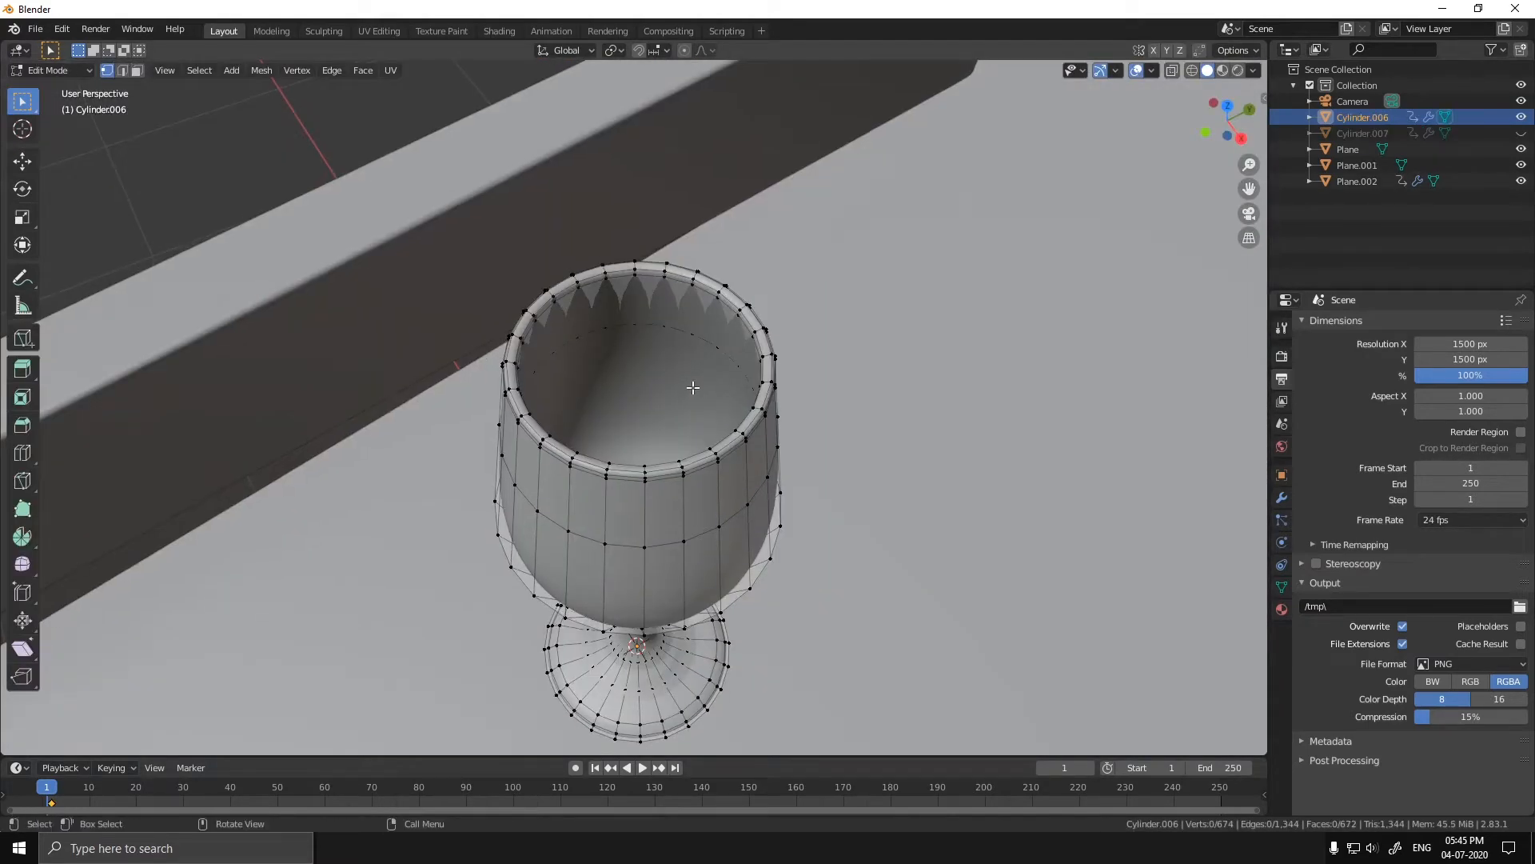
- Select the inner faces of the lower bowl and make them a separate object for the liquid
key(shift+z)
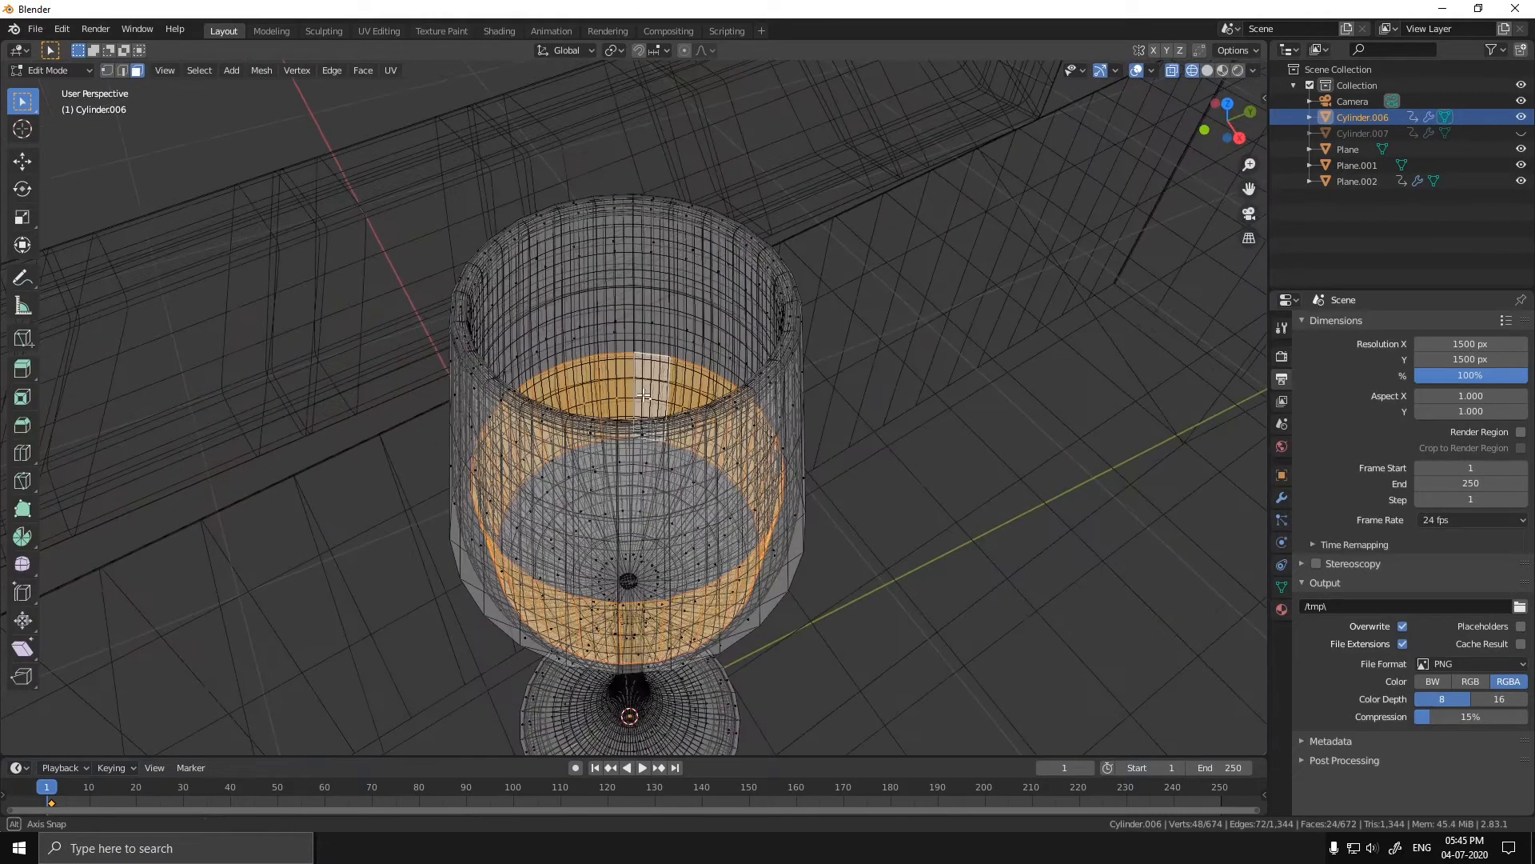
middle_drag(672, 415, 647, 462)
alt+shift+click(648, 463)
key(shift+z)
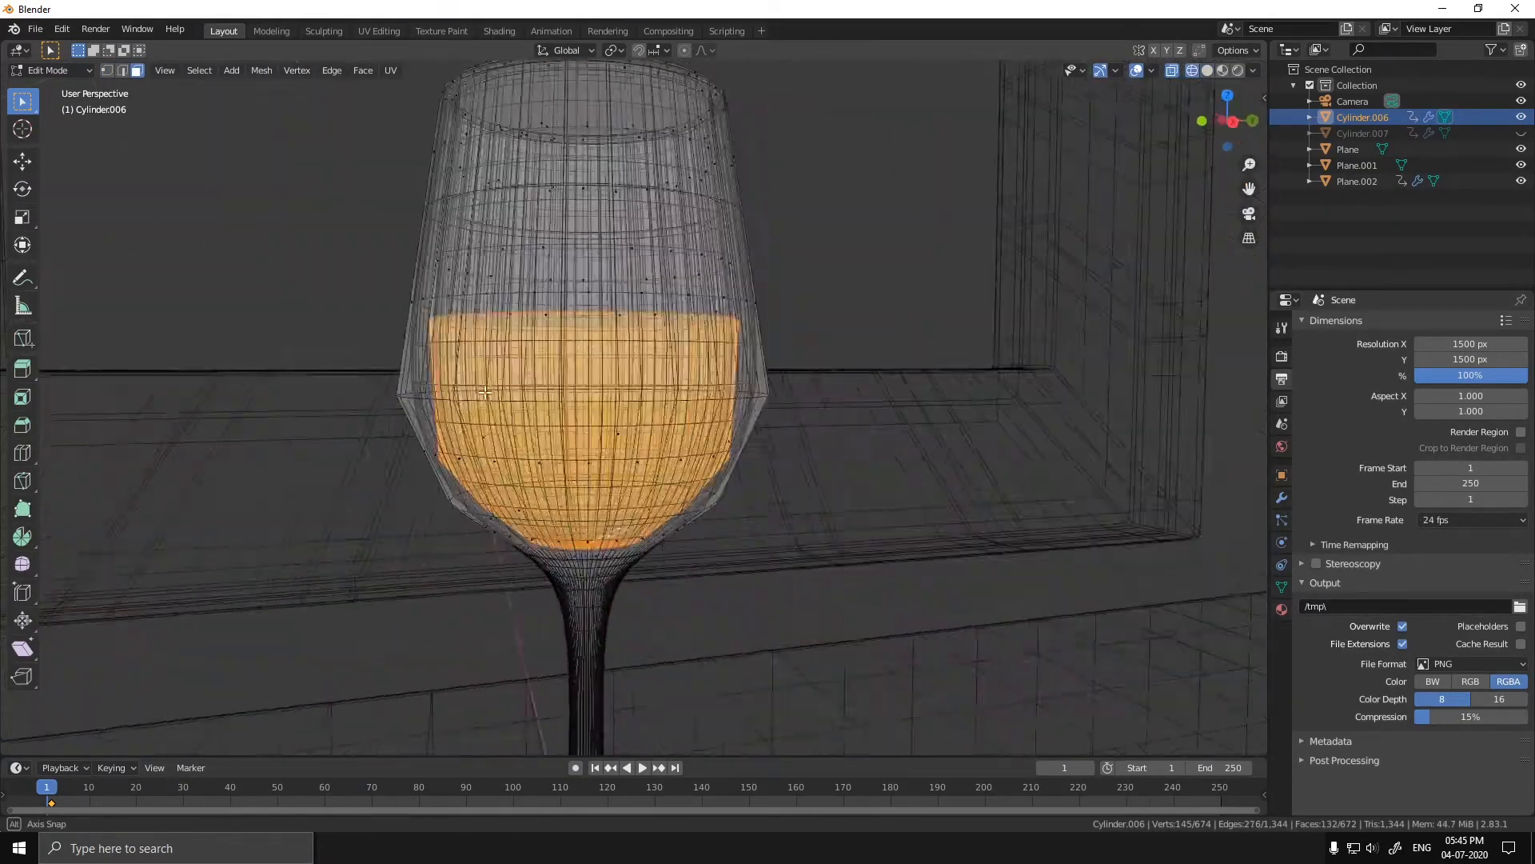
key(shift+z)
key(shift+z)
key(Tab)
middle_drag(654, 344, 672, 340)
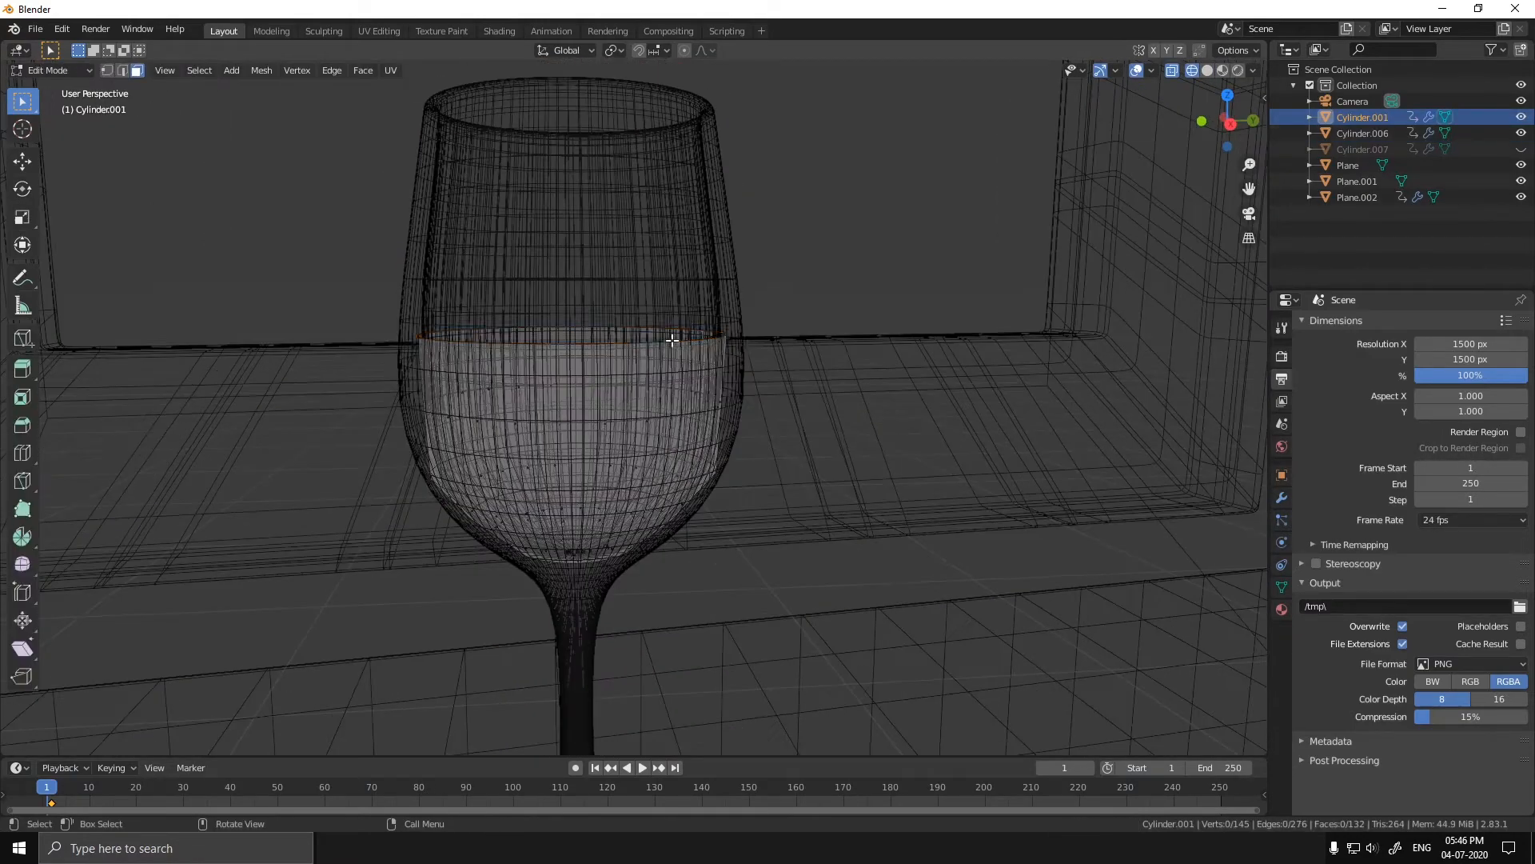
- Isolate the liquid object, extrude its top edge loop inward and close the surface with Grid Fill
key(KP_Divide)
key(shift+z)
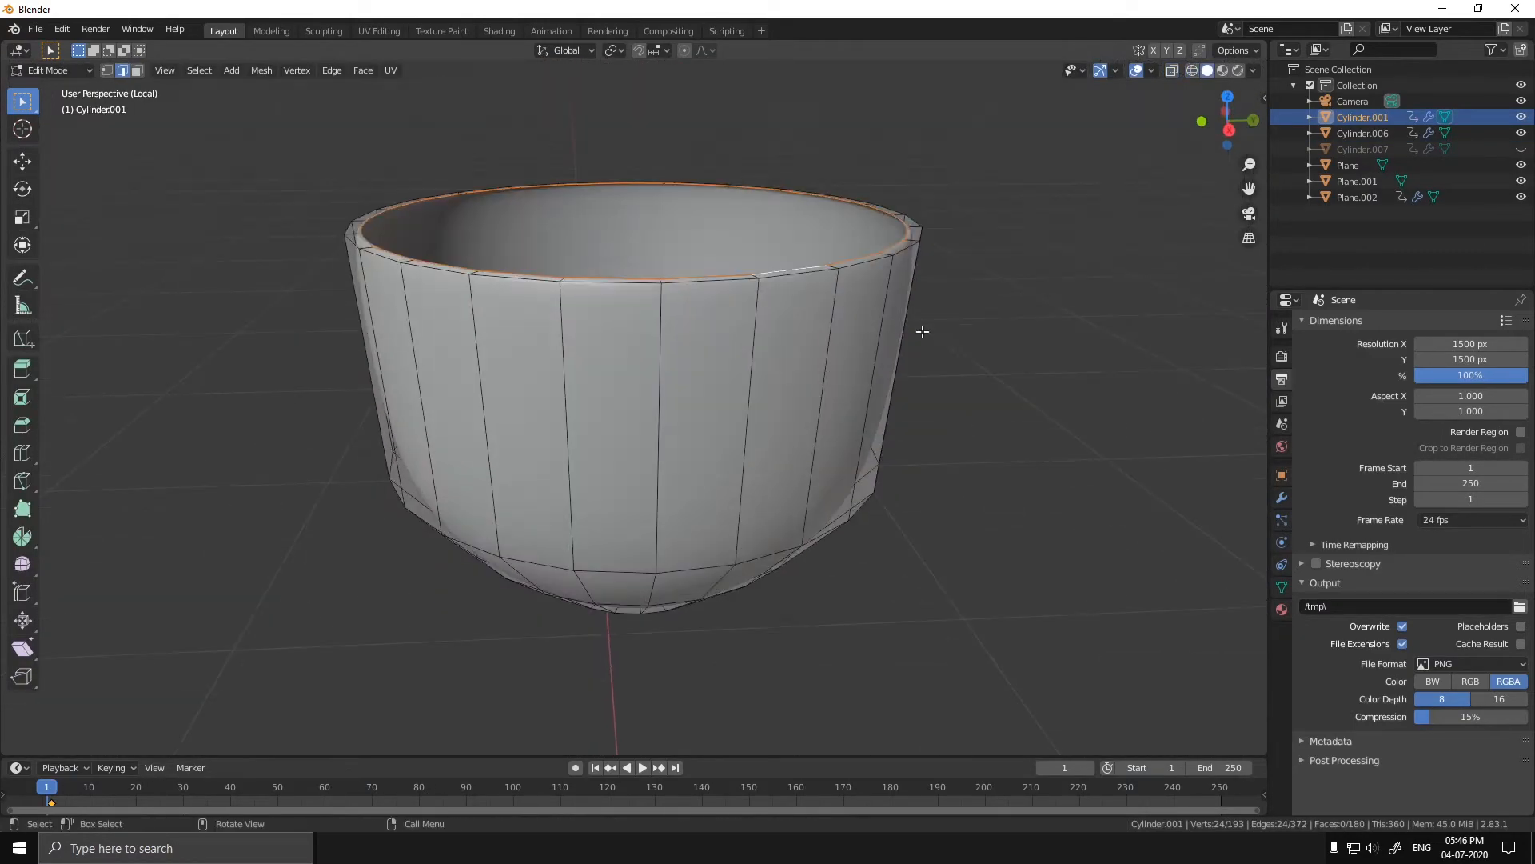
key(s)
click(690, 256)
key(m)
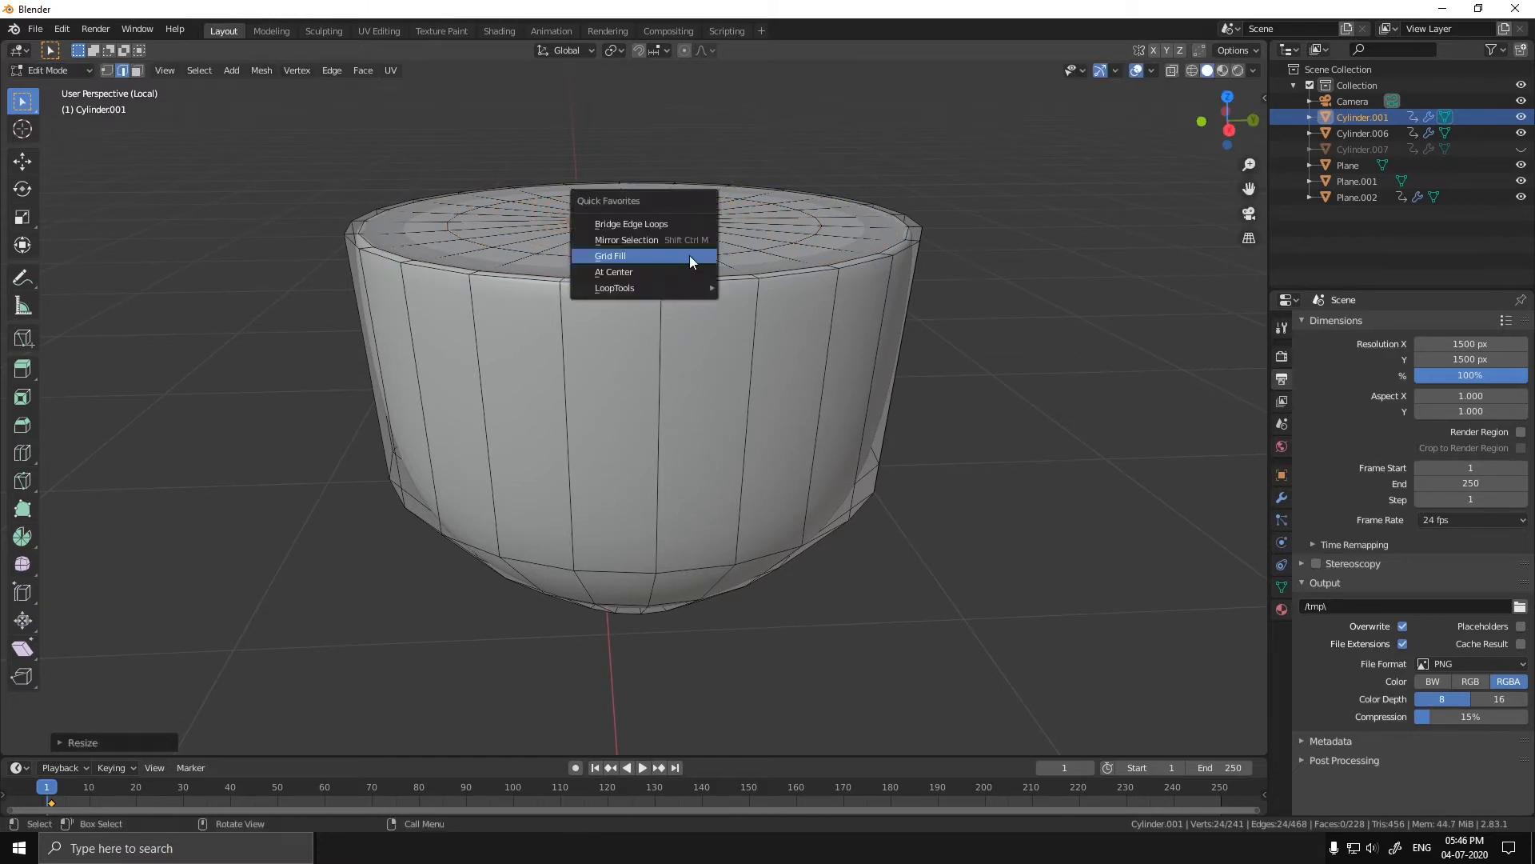
click(690, 256)
key(Tab)
scroll(711, 276, down, 5)
middle_drag(693, 260, 733, 294)
key(KP_Divide)
scroll(673, 336, down, 2)
middle_drag(674, 336, 678, 457)
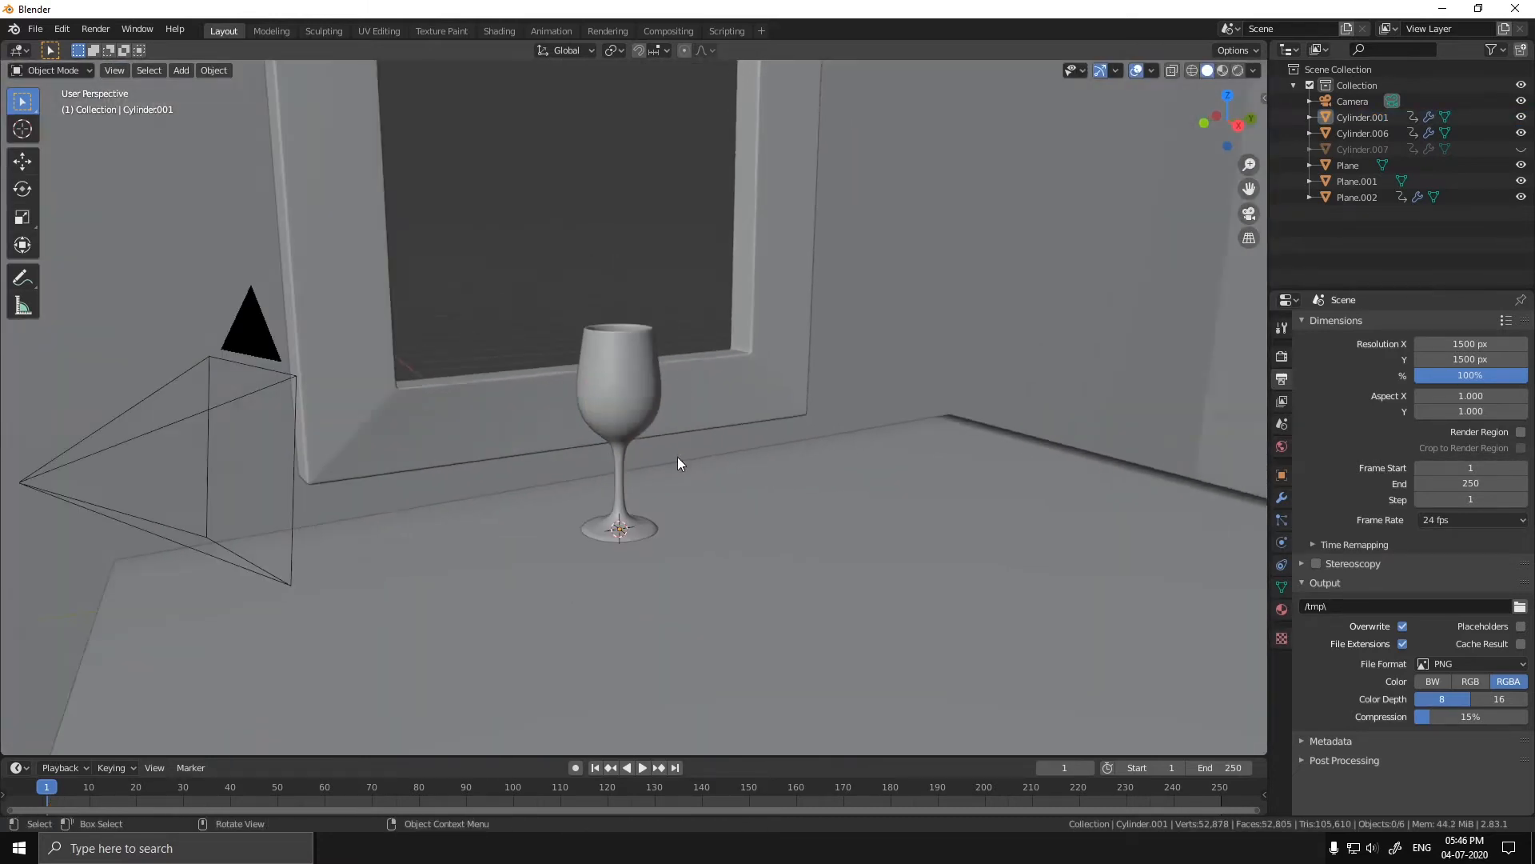
- Add a cylinder mesh with its cap fill type set to Nothing
scroll(679, 457, up, 2)
key(alt+a)
key(shift+a)
click(788, 189)
scroll(760, 382, down, 2)
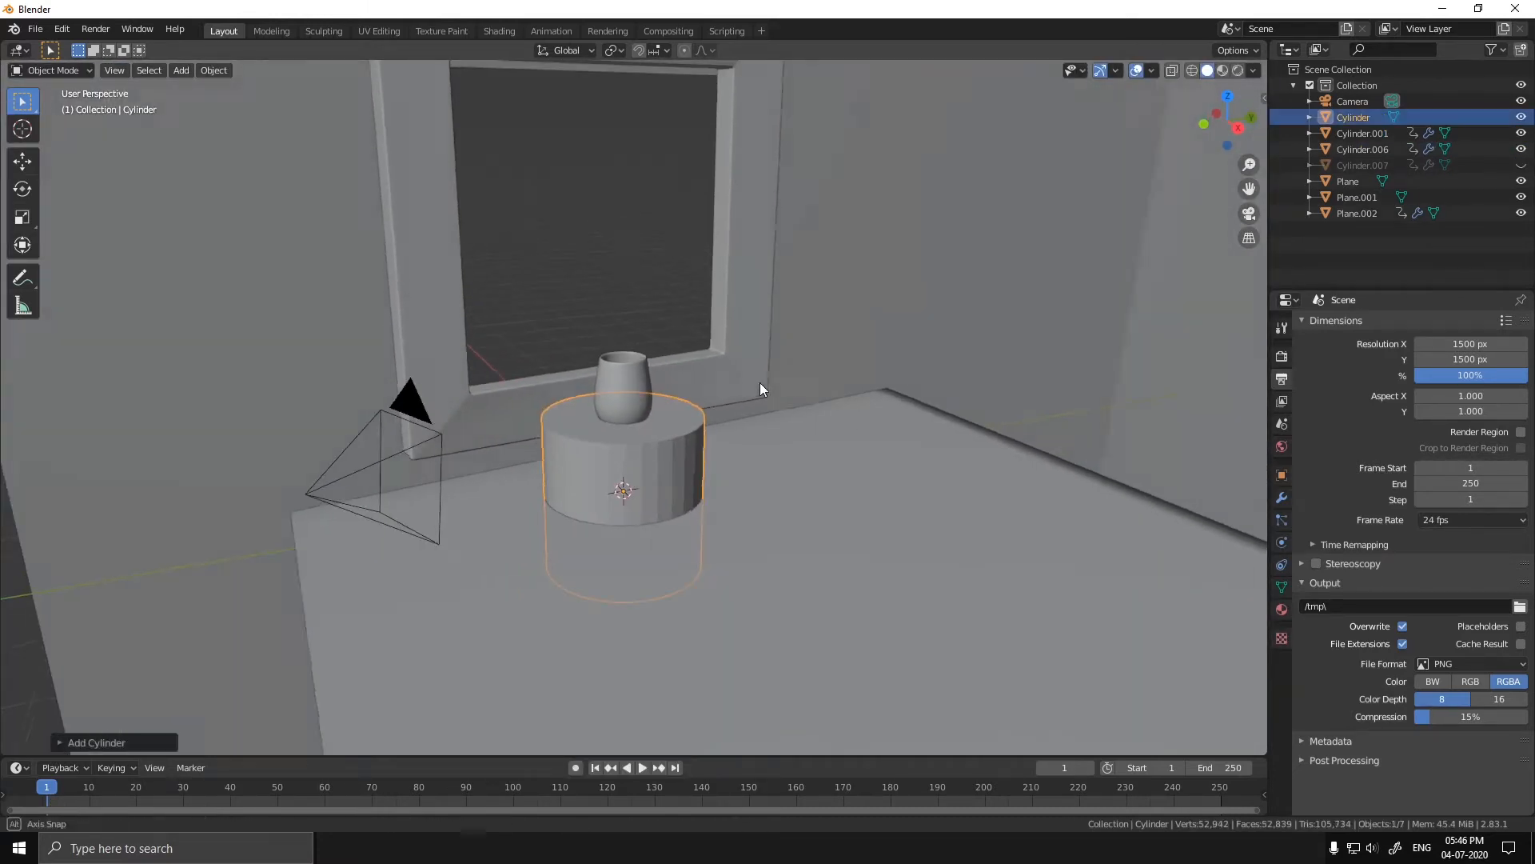
click(88, 744)
click(215, 602)
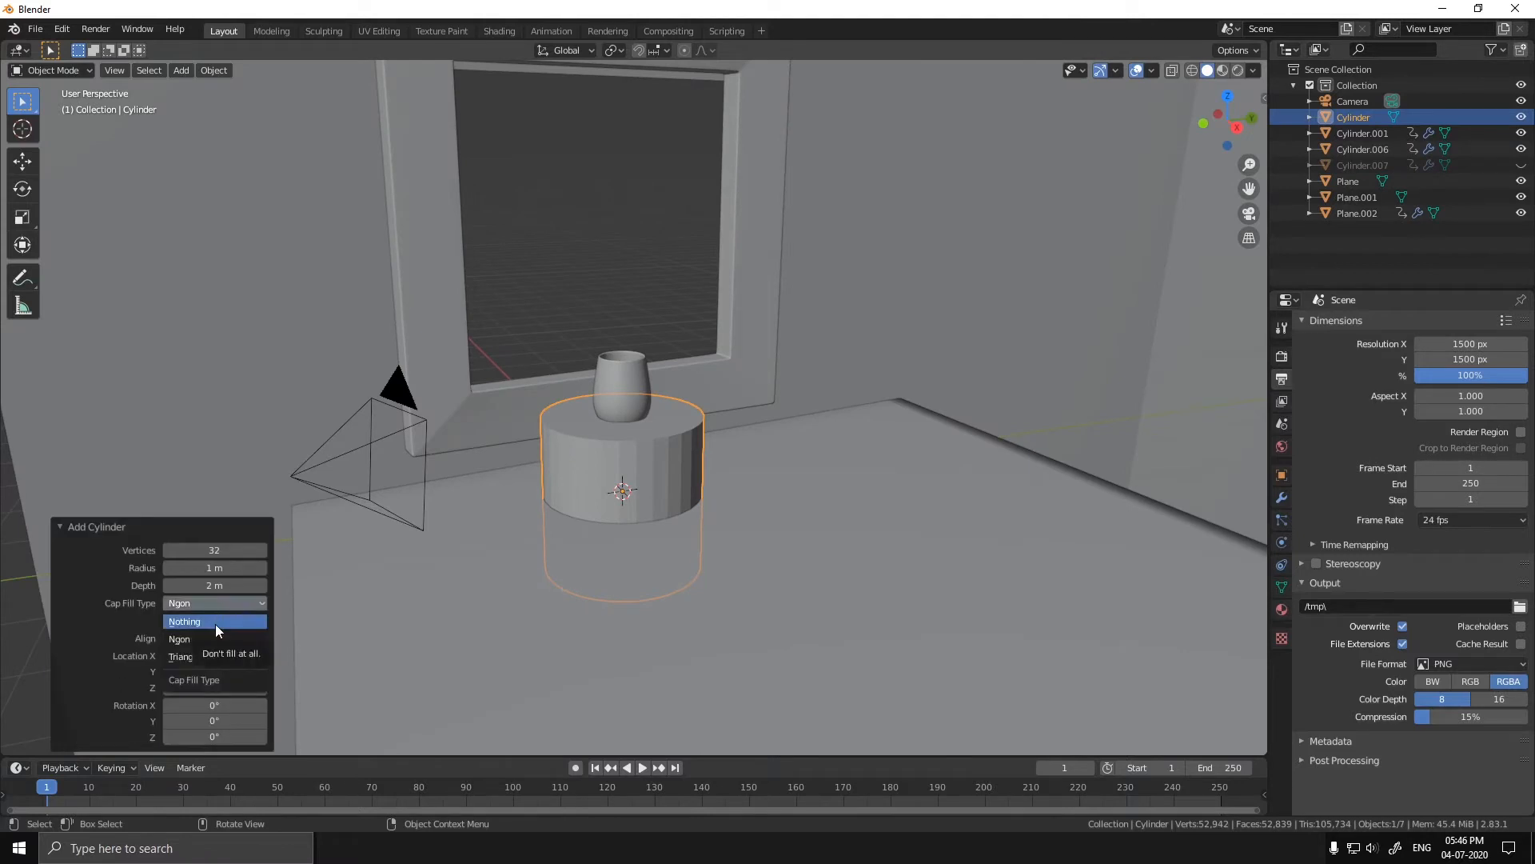
click(214, 621)
- Move the small open cylinder along the Y axis, away from the wine glass
middle_drag(472, 508, 519, 502)
scroll(704, 491, down, 2)
key(g)
key(y)
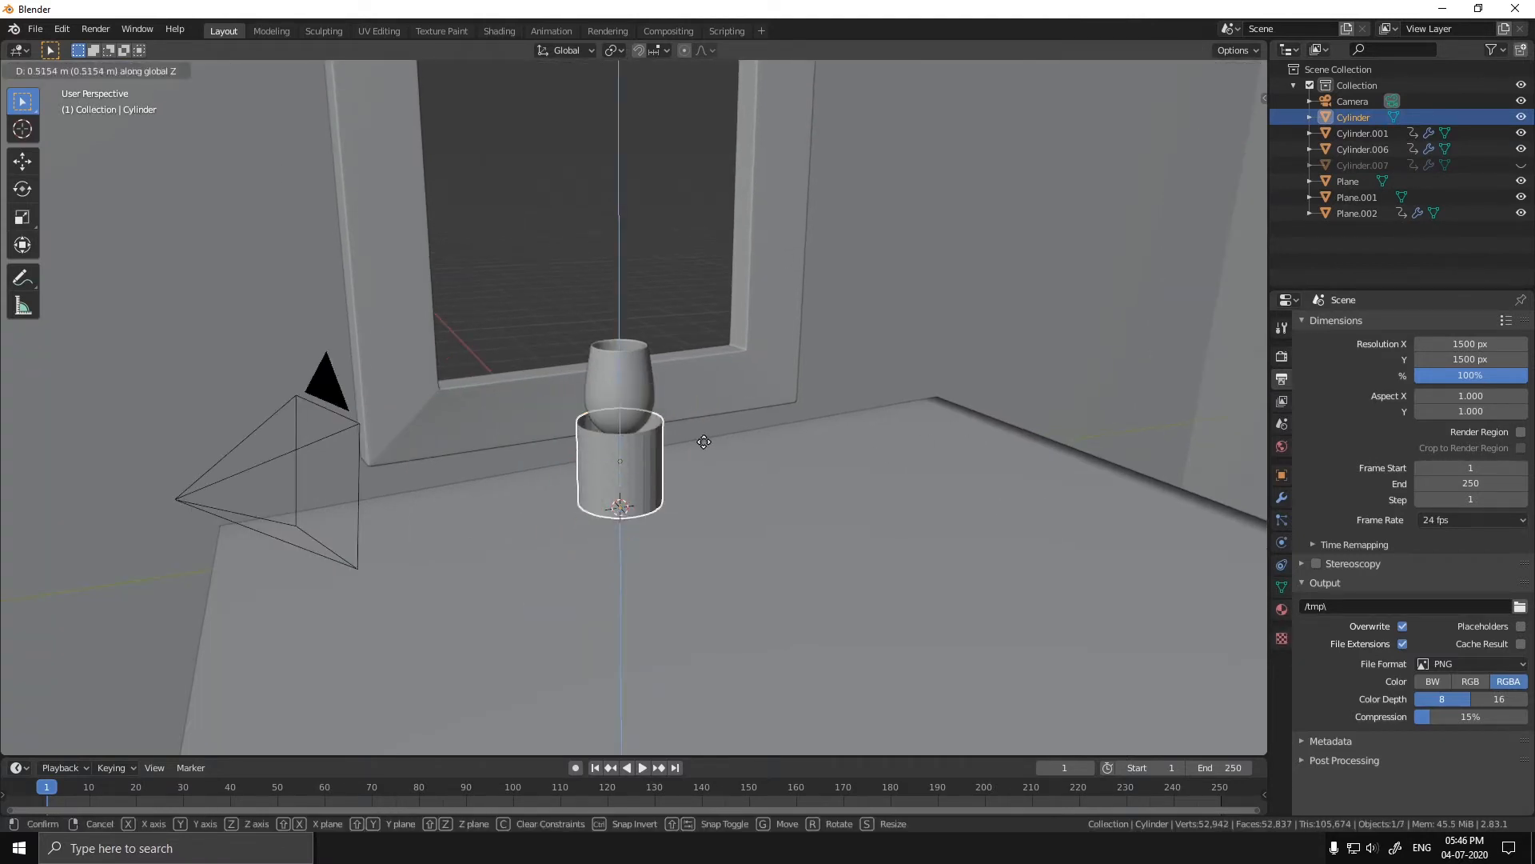
click(898, 455)
middle_drag(898, 456, 872, 484)
- Scale the cylinder into a tall, narrow tube and move it along Z to stand on the table
key(s)
click(984, 466)
key(g)
key(z)
scroll(880, 424, down, 2)
key(s)
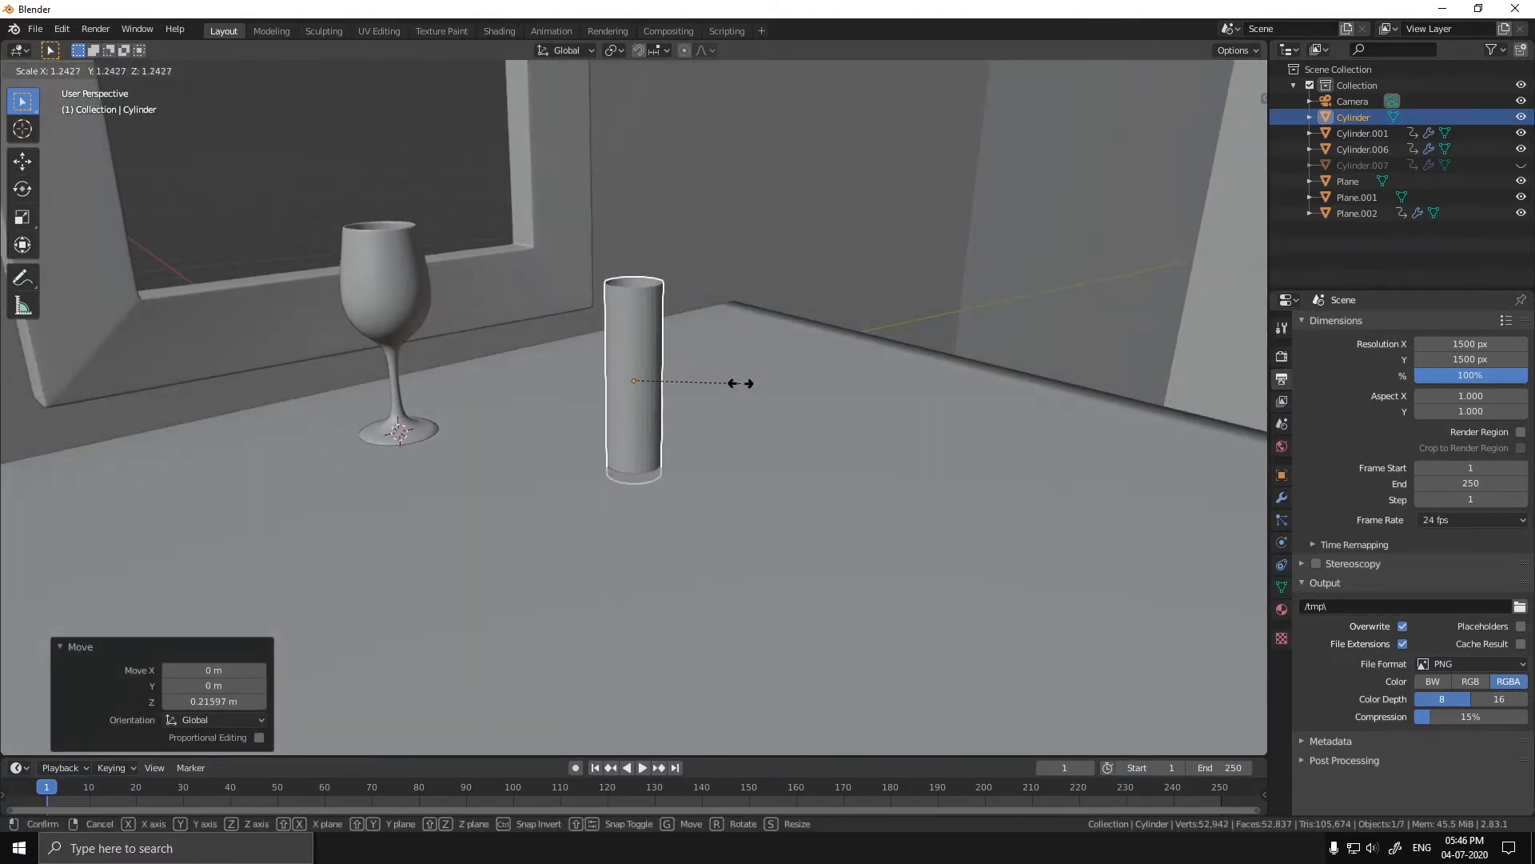
key(s)
key(z)
click(791, 387)
click(797, 382)
- Add six evenly spaced loop cuts along the height of the cylinder
middle_drag(791, 384, 772, 448)
scroll(720, 423, up, 2)
key(Tab)
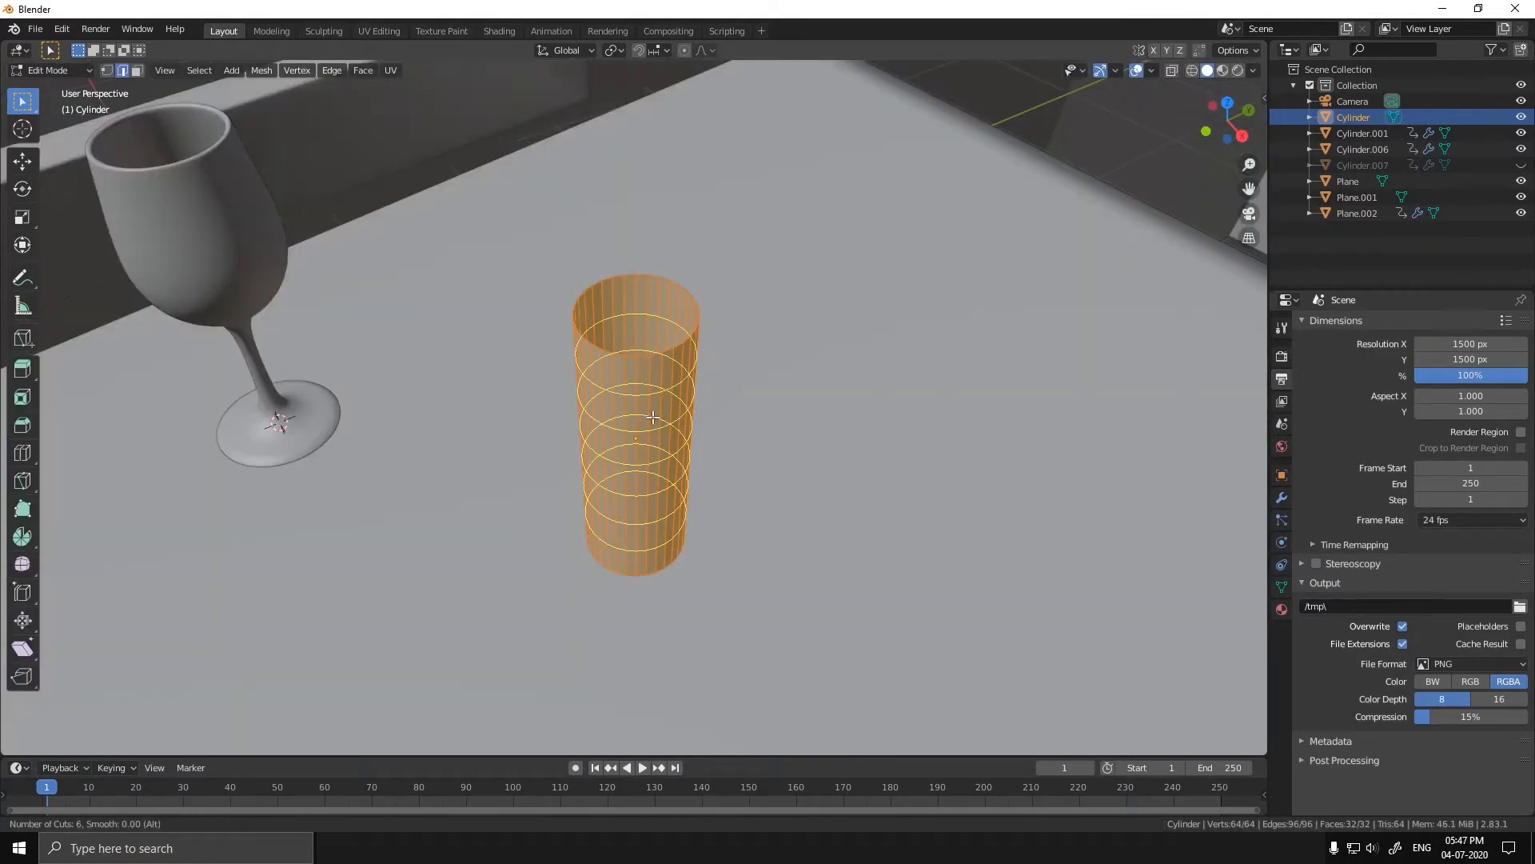
click(653, 417)
right_click(653, 415)
- Extrude the cylinder's top edge loop inward twice and close the top with Grid Fill
scroll(651, 392, up, 2)
alt+click(675, 331)
key(e)
right_click(912, 360)
key(s)
click(820, 325)
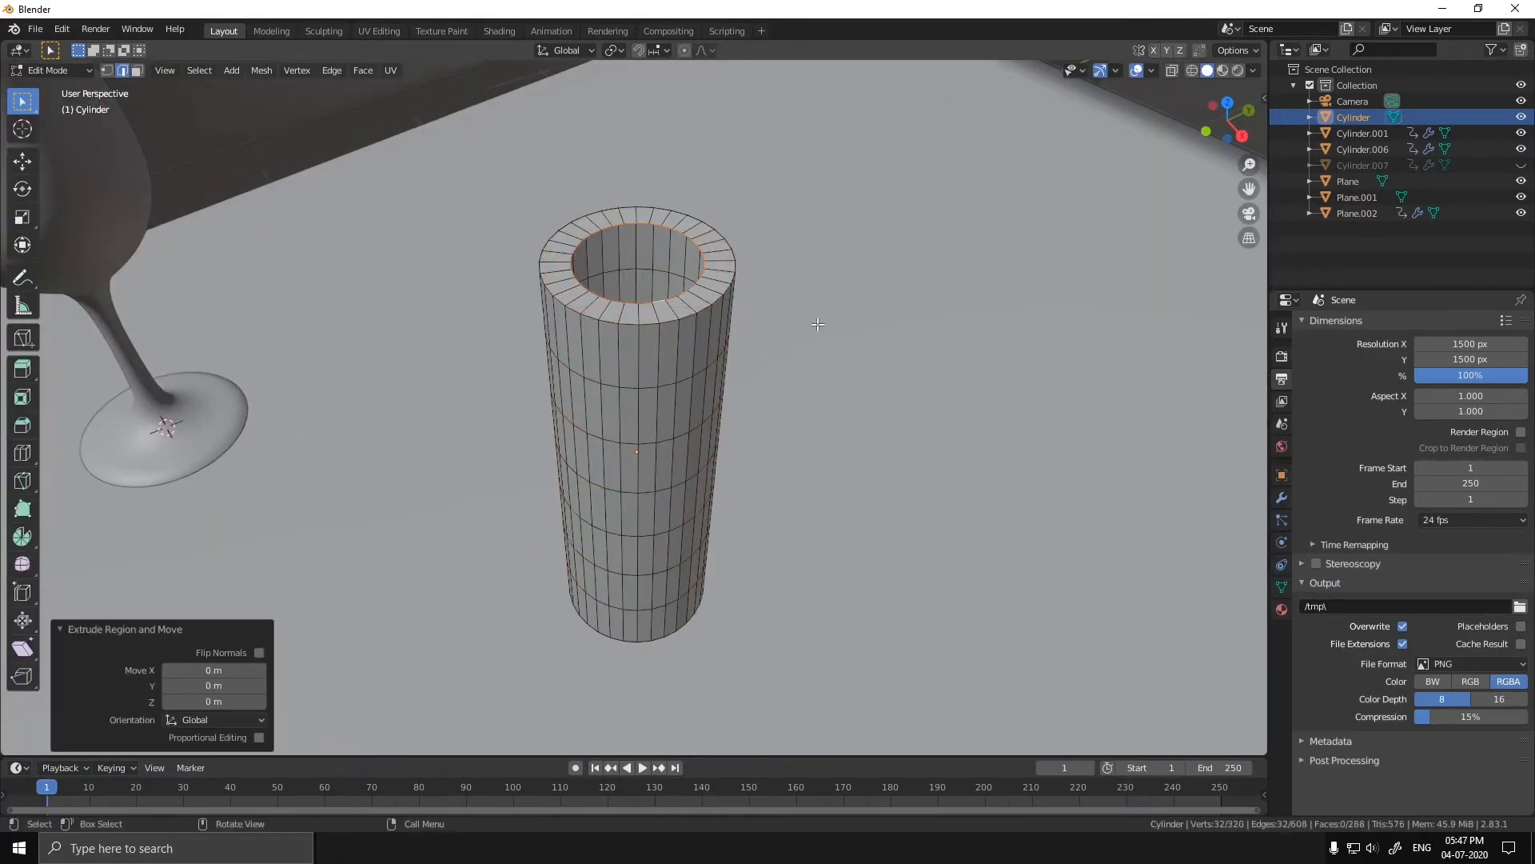
key(s)
click(697, 310)
key(q)
click(694, 310)
- Isolate the cylinder, extrude its bottom edge loop inward twice and close the bottom with Grid Fill
middle_drag(694, 320, 691, 224)
key(slash)
middle_drag(691, 384, 688, 296)
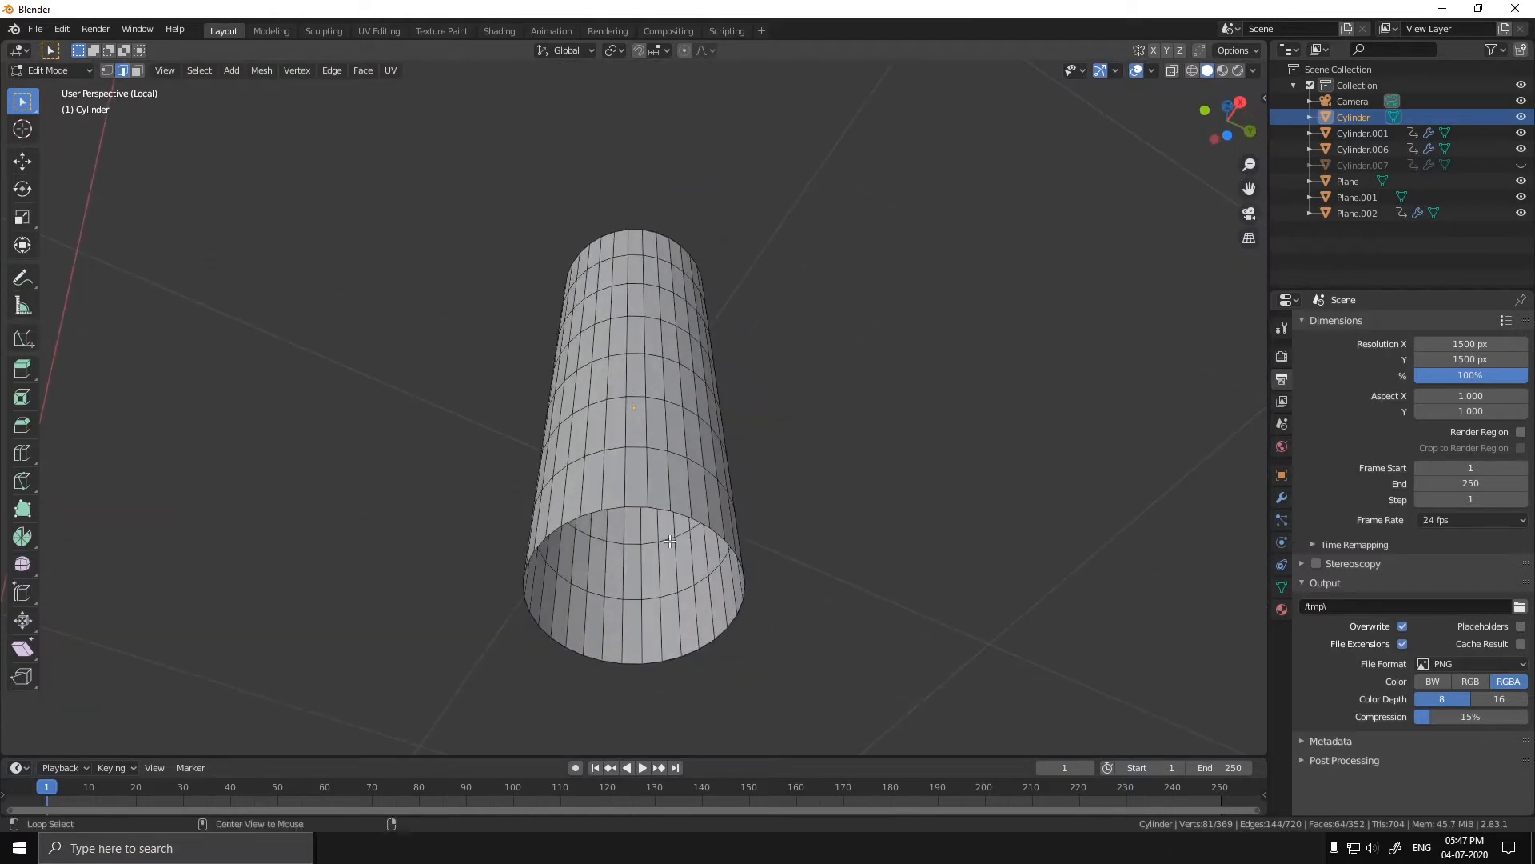
key(e)
right_click(920, 510)
key(s)
right_click(816, 507)
key(s)
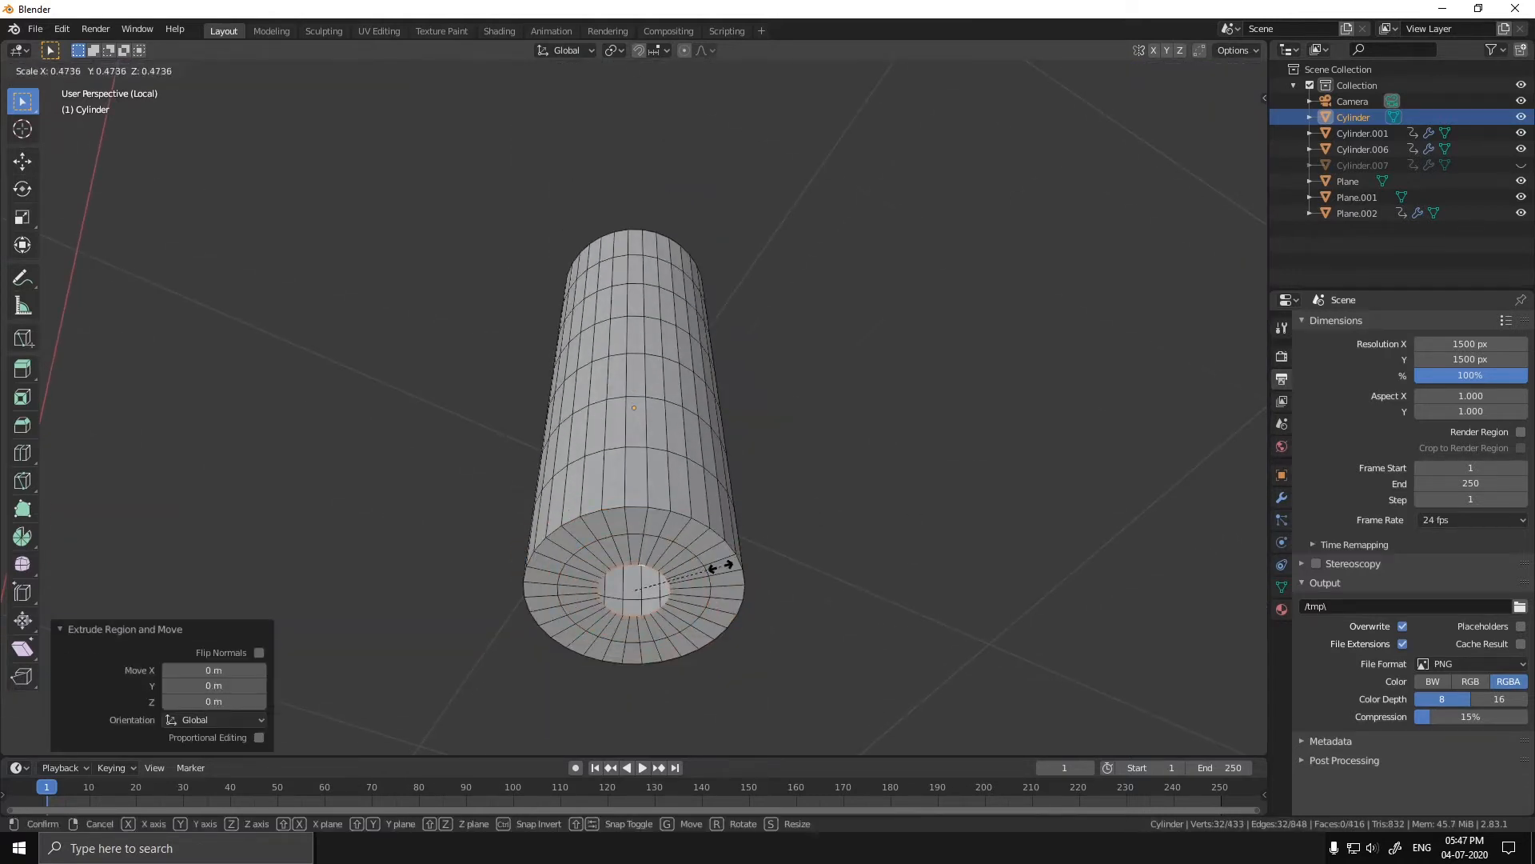
click(719, 566)
key(q)
click(716, 565)
- Leave the isolated view and add a Subdivision Surface modifier to the cylinder
middle_drag(711, 512, 680, 585)
key(Tab)
key(slash)
click(1282, 497)
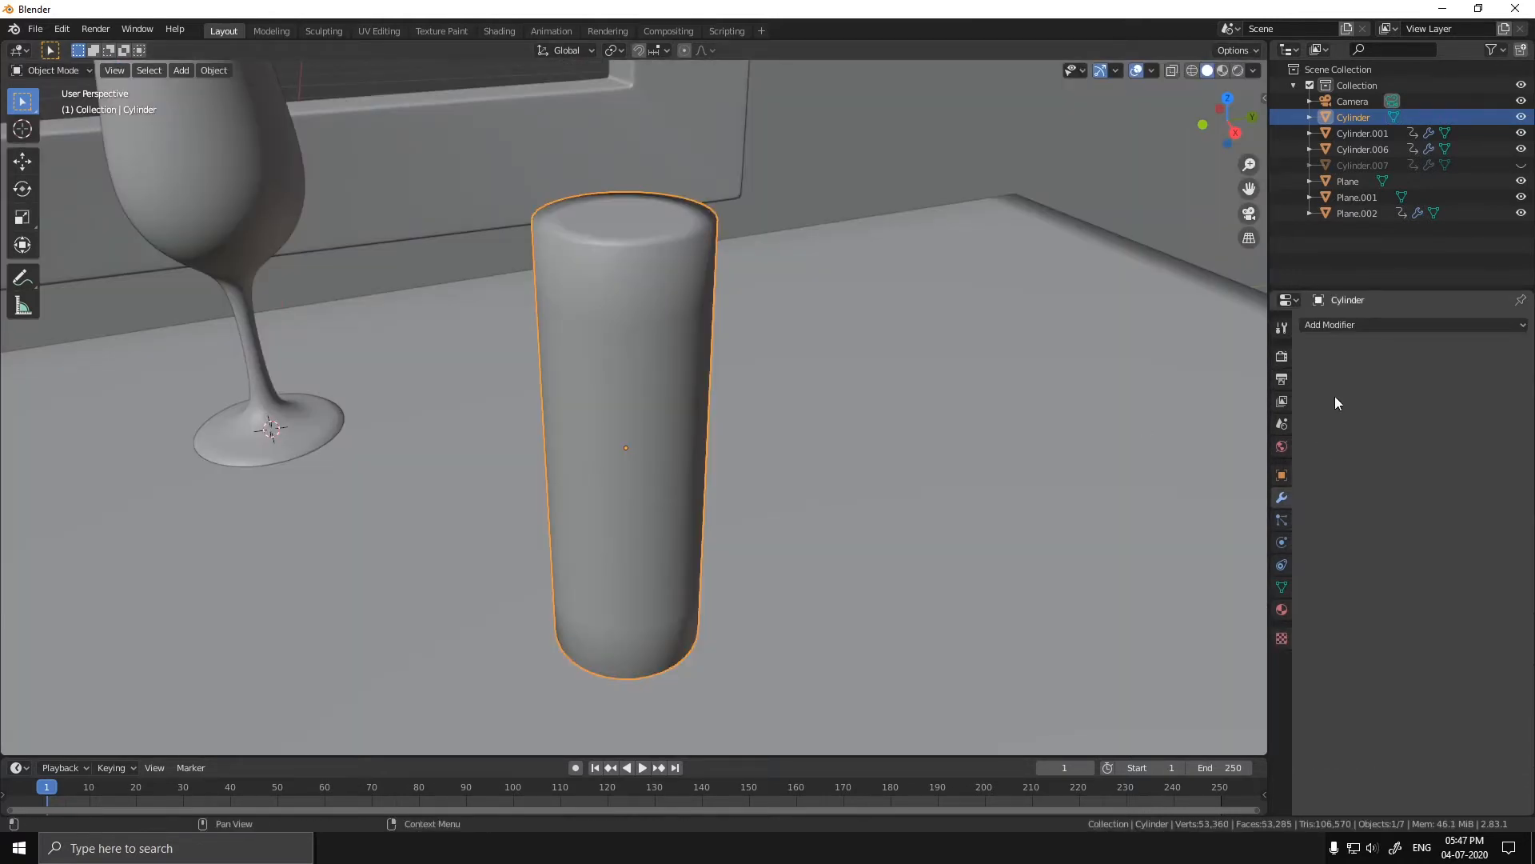
click(1351, 324)
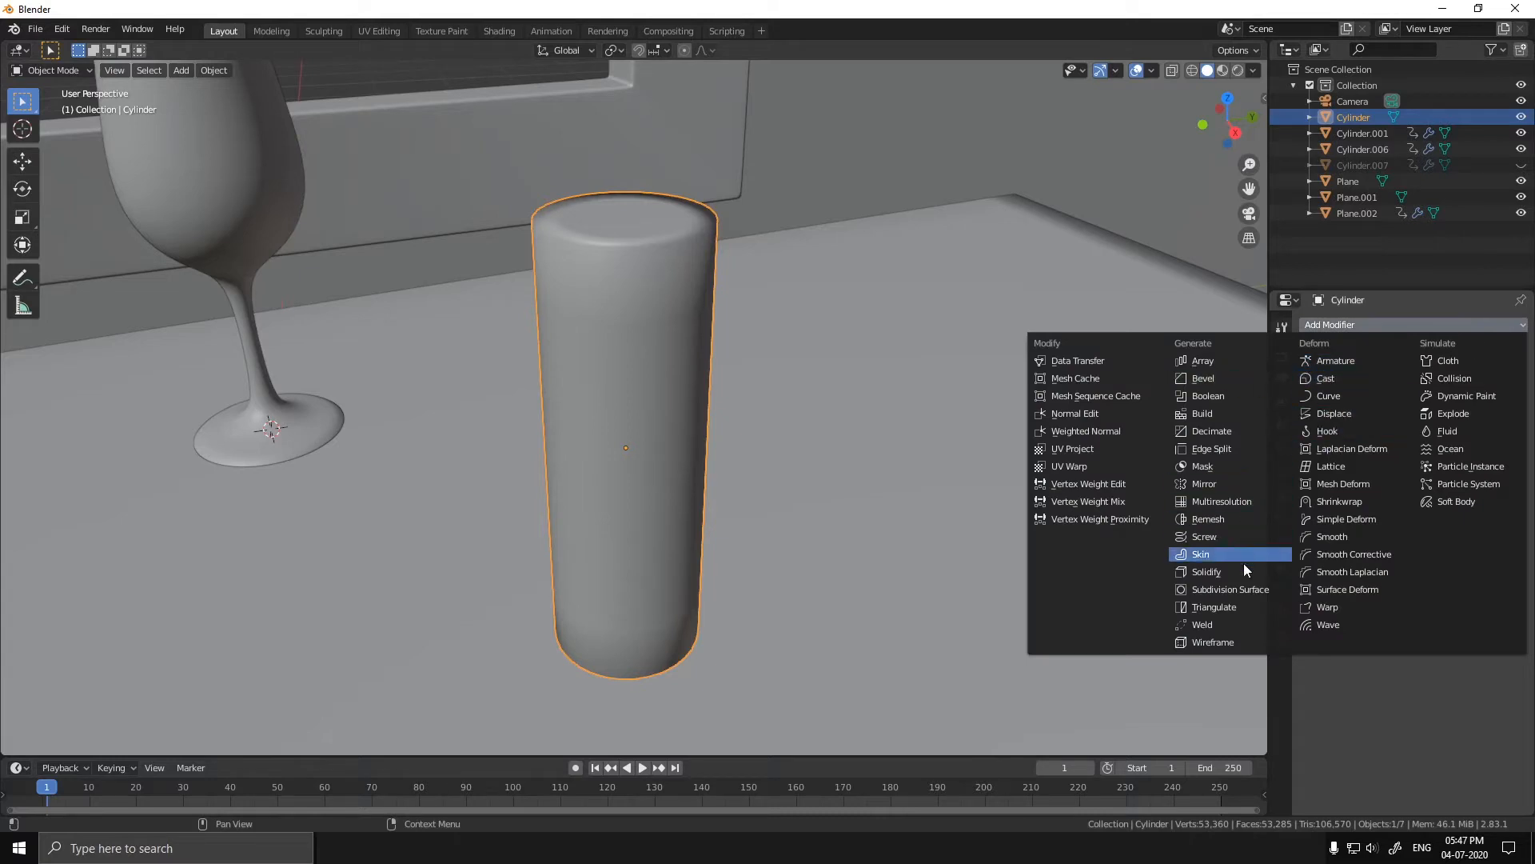
click(1231, 590)
middle_drag(813, 405, 848, 400)
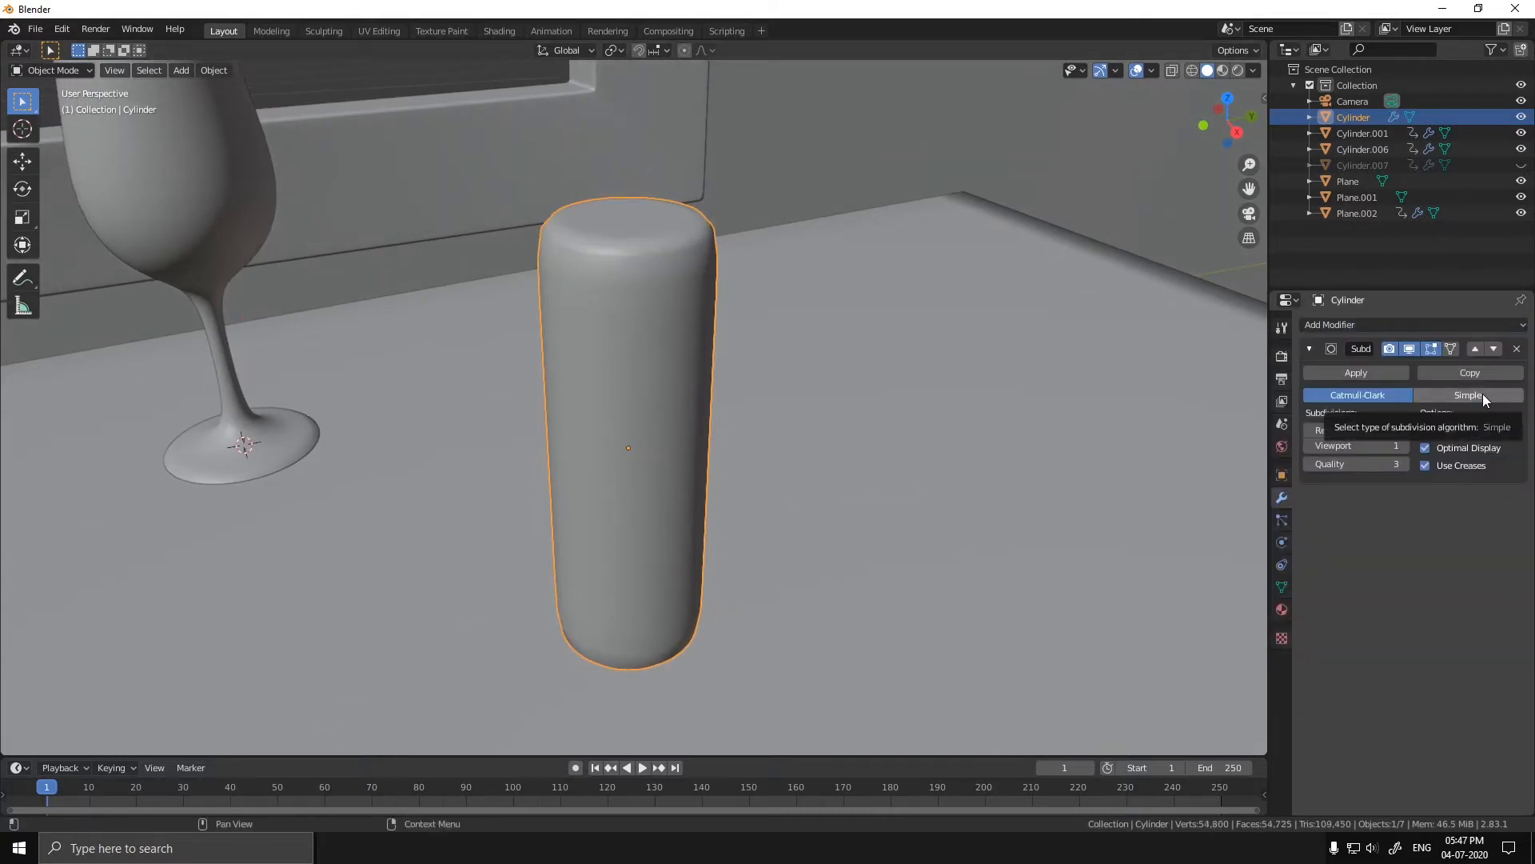
- Add one supporting loop cut near the cylinder's top edge and one near its bottom edge
mouse_move(721, 356)
middle_down()
mouse_move(709, 335)
mouse_move(727, 263)
mouse_move(724, 334)
middle_up()
key(Tab)
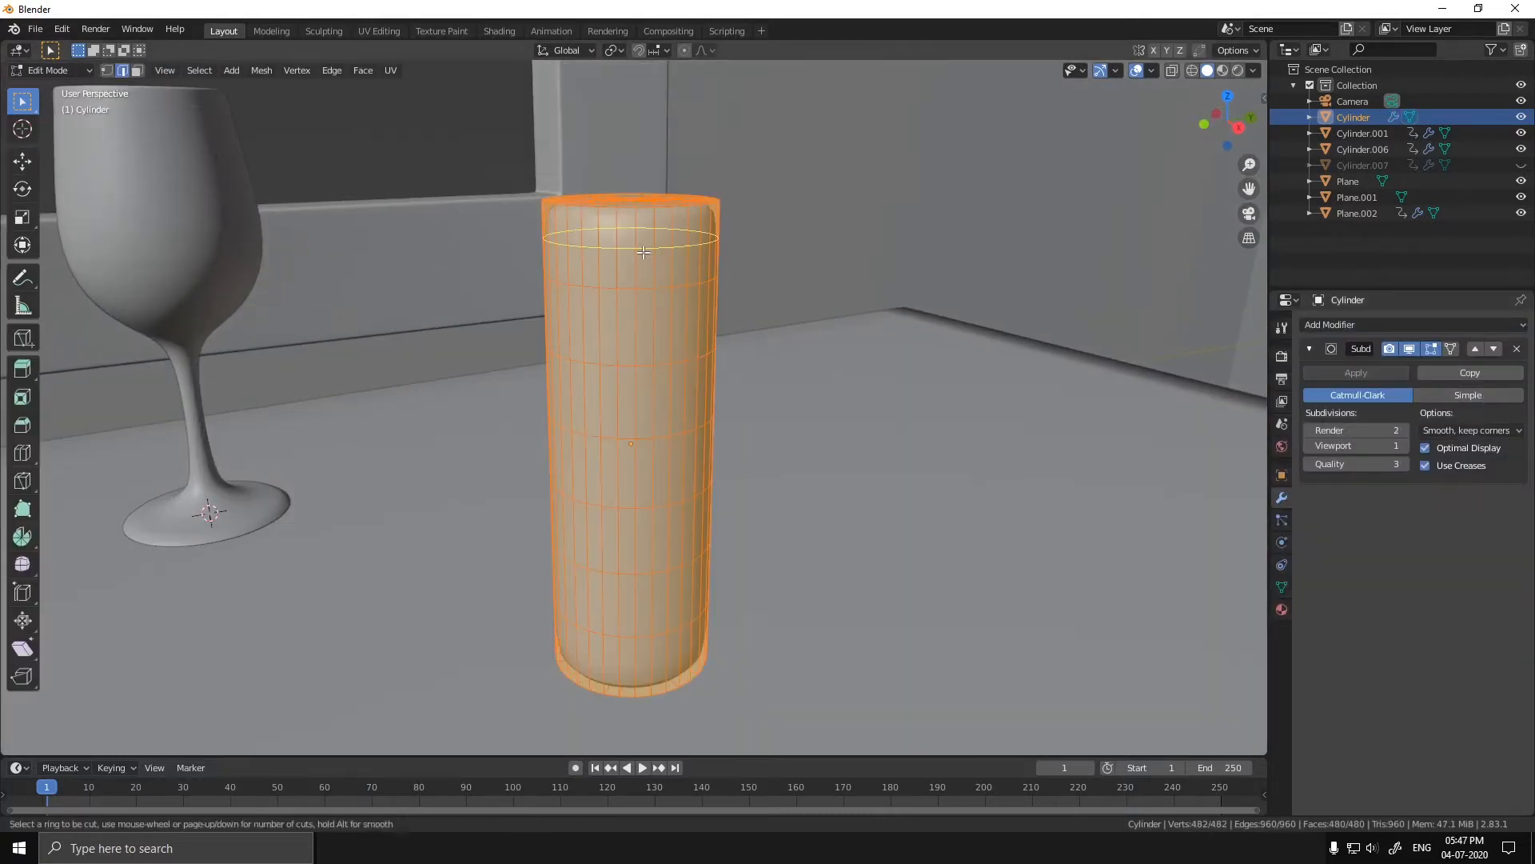
click(644, 252)
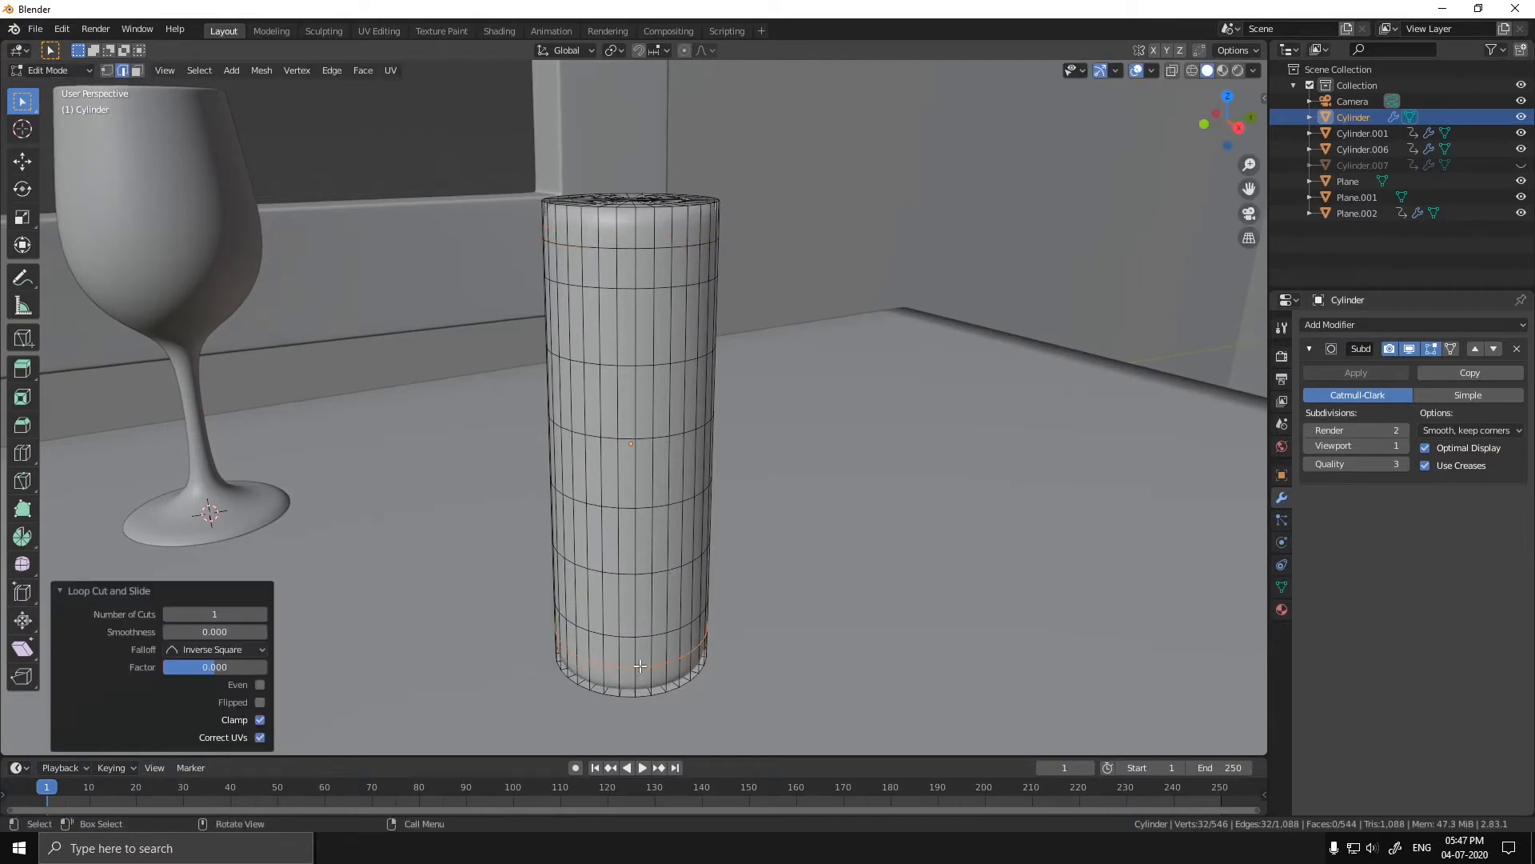
key(Tab)
- Switch the cylinder to Sculpt Mode and begin shaping its sides and top, using the Elastic Deform brush at a 121 px radius
mouse_move(728, 439)
middle_down()
mouse_move(680, 390)
mouse_move(648, 390)
mouse_move(631, 517)
mouse_move(1104, 165)
middle_up()
key(ctrl+Tab)
click(648, 387)
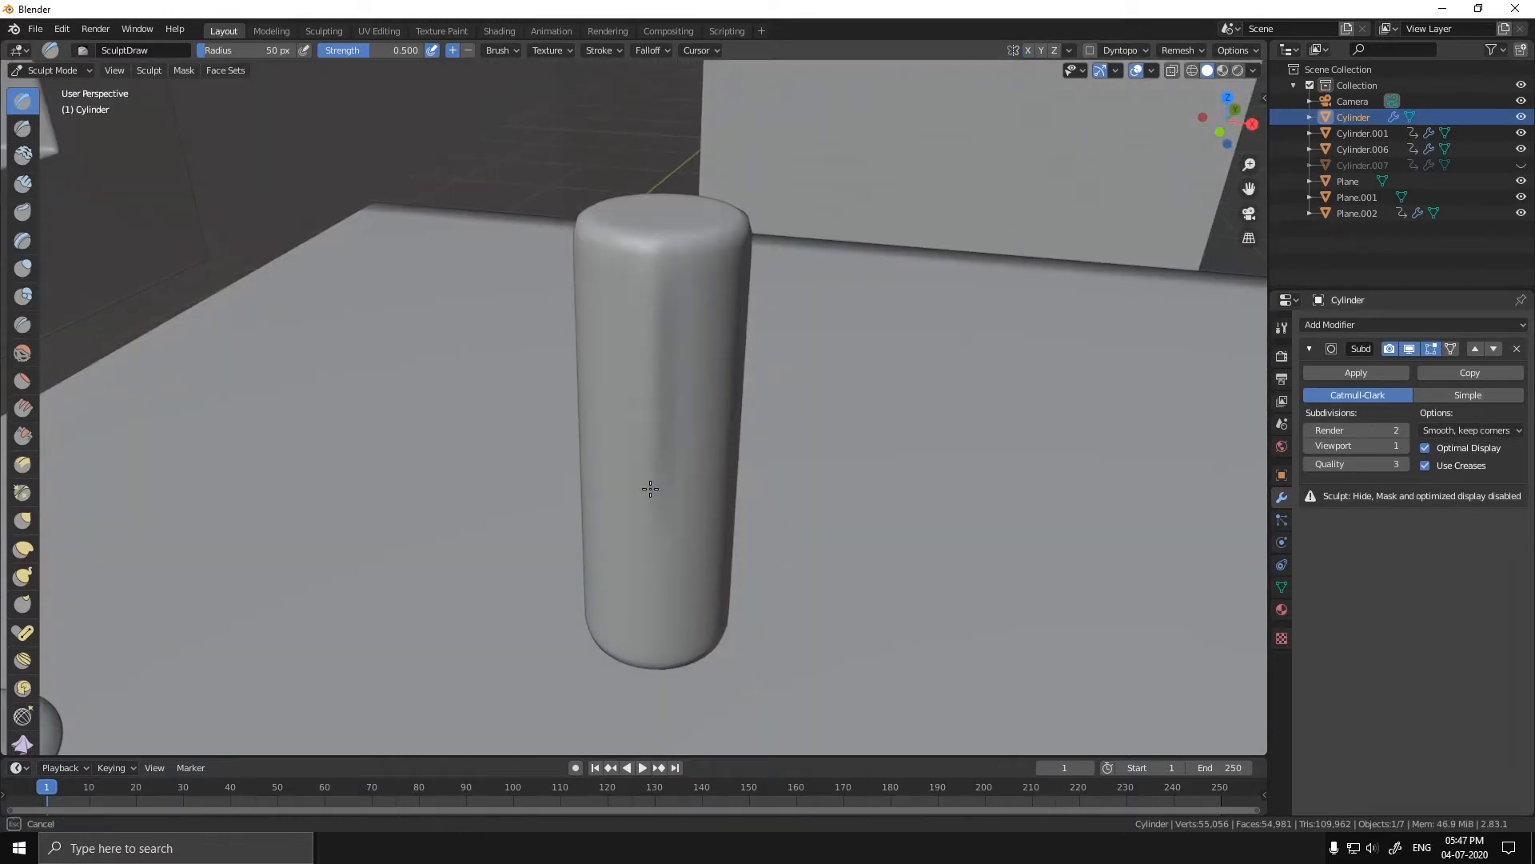
mouse_move(651, 488)
middle_down()
mouse_move(538, 257)
mouse_move(603, 497)
mouse_move(418, 302)
mouse_move(627, 319)
middle_up()
key(i)
scroll(641, 336, up, 3)
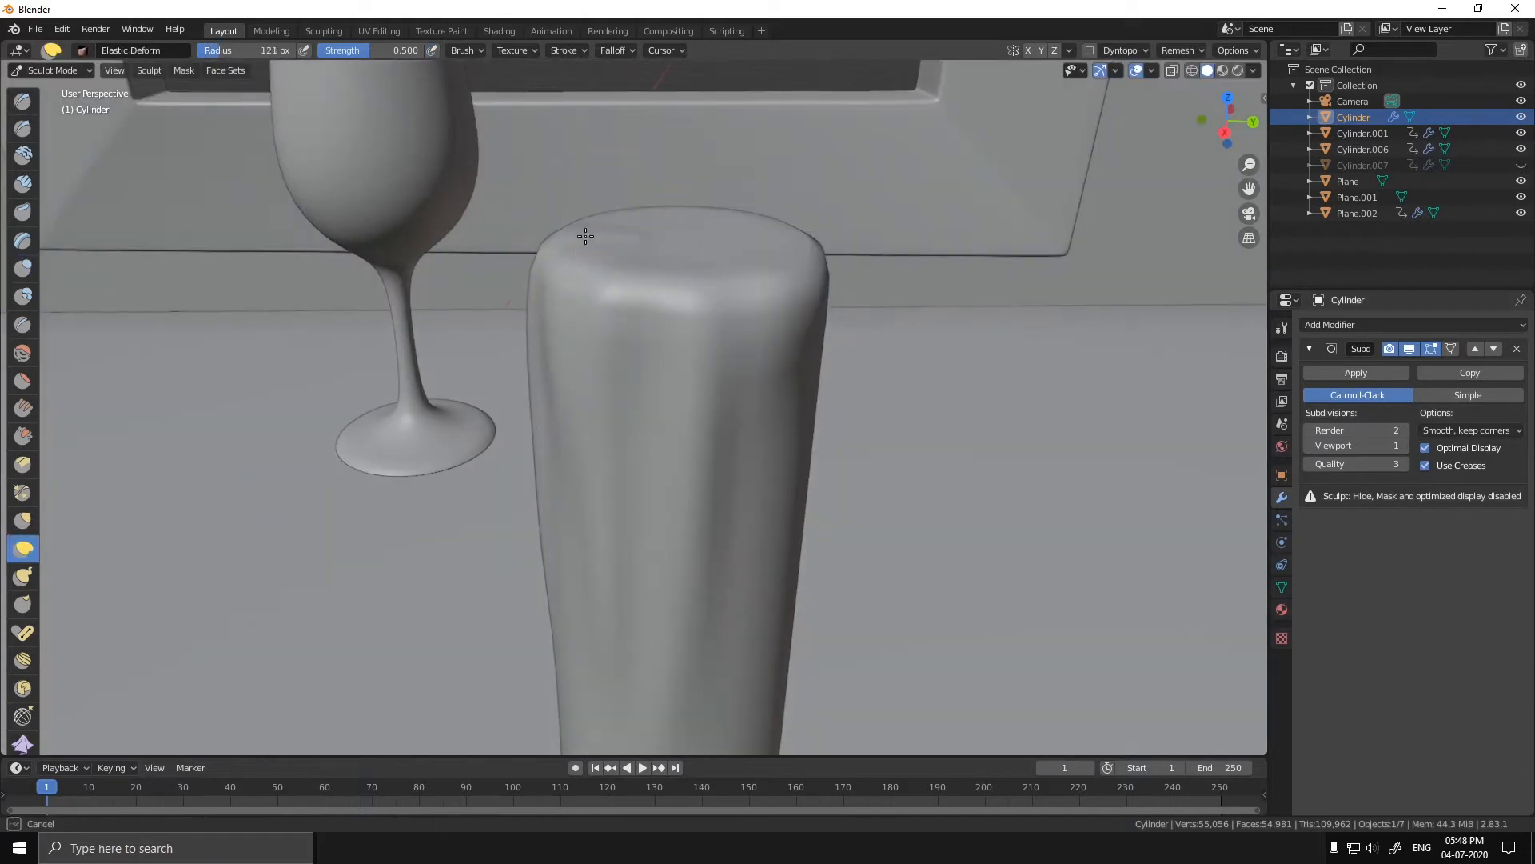
mouse_move(586, 236)
middle_down()
mouse_move(613, 637)
mouse_move(702, 651)
mouse_move(610, 463)
mouse_move(627, 461)
middle_up()
- Sculpt irregular vertical grooves and ridges around the cylinder with the Draw Sharp brush to give it a melted candle shape
click(22, 211)
click(22, 127)
drag(581, 240, 583, 497)
middle_drag(583, 497, 732, 488)
drag(659, 487, 675, 317)
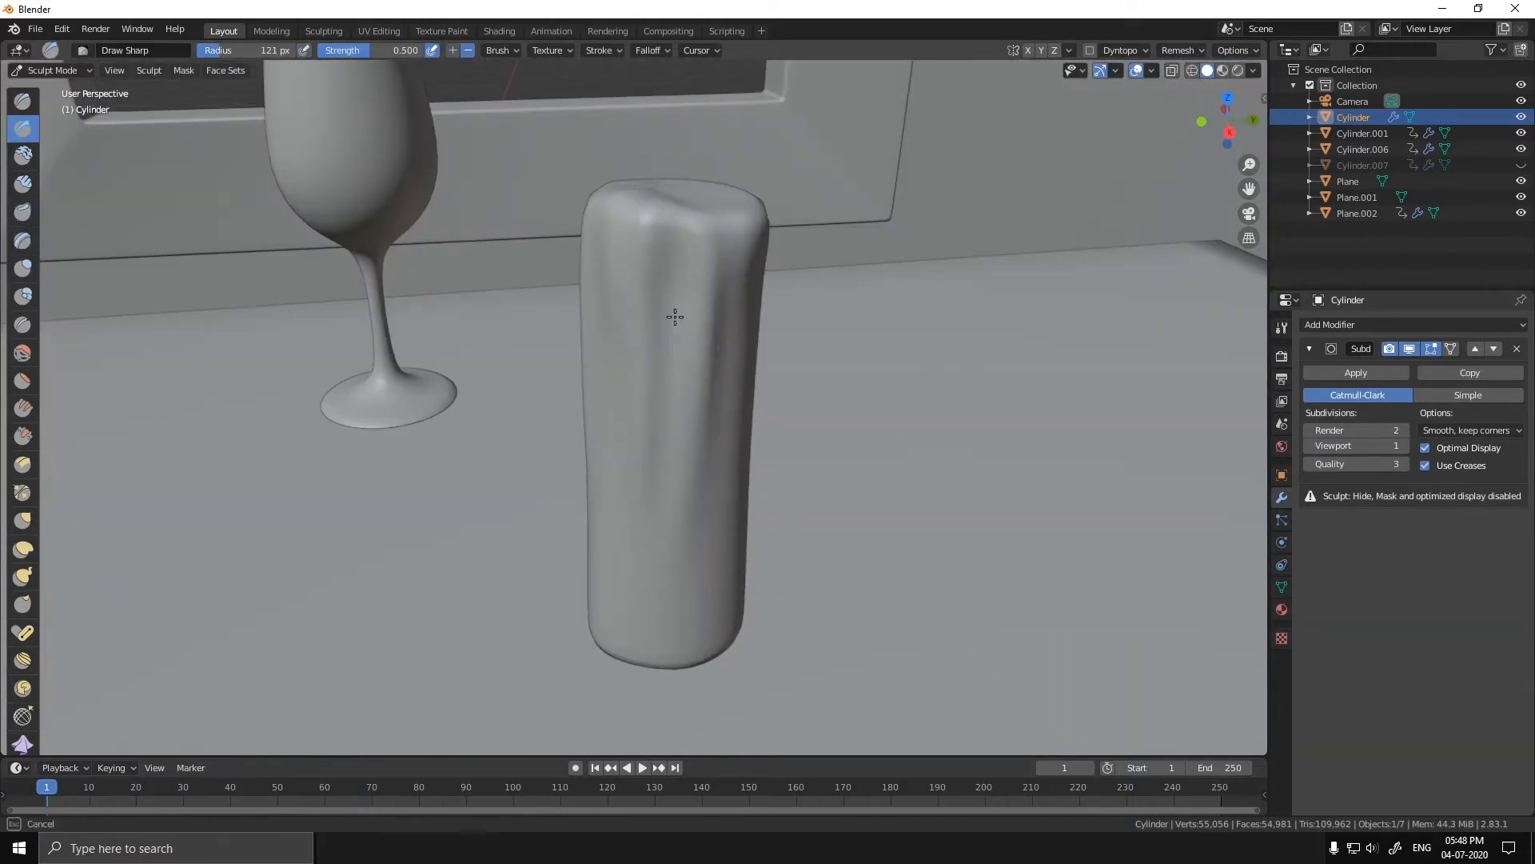
middle_drag(716, 256, 669, 261)
drag(670, 263, 694, 335)
mouse_move(694, 335)
middle_down()
mouse_move(589, 400)
mouse_move(850, 477)
mouse_move(887, 456)
middle_up()
drag(649, 560, 628, 649)
mouse_move(645, 613)
middle_down()
mouse_move(983, 511)
mouse_move(898, 496)
middle_up()
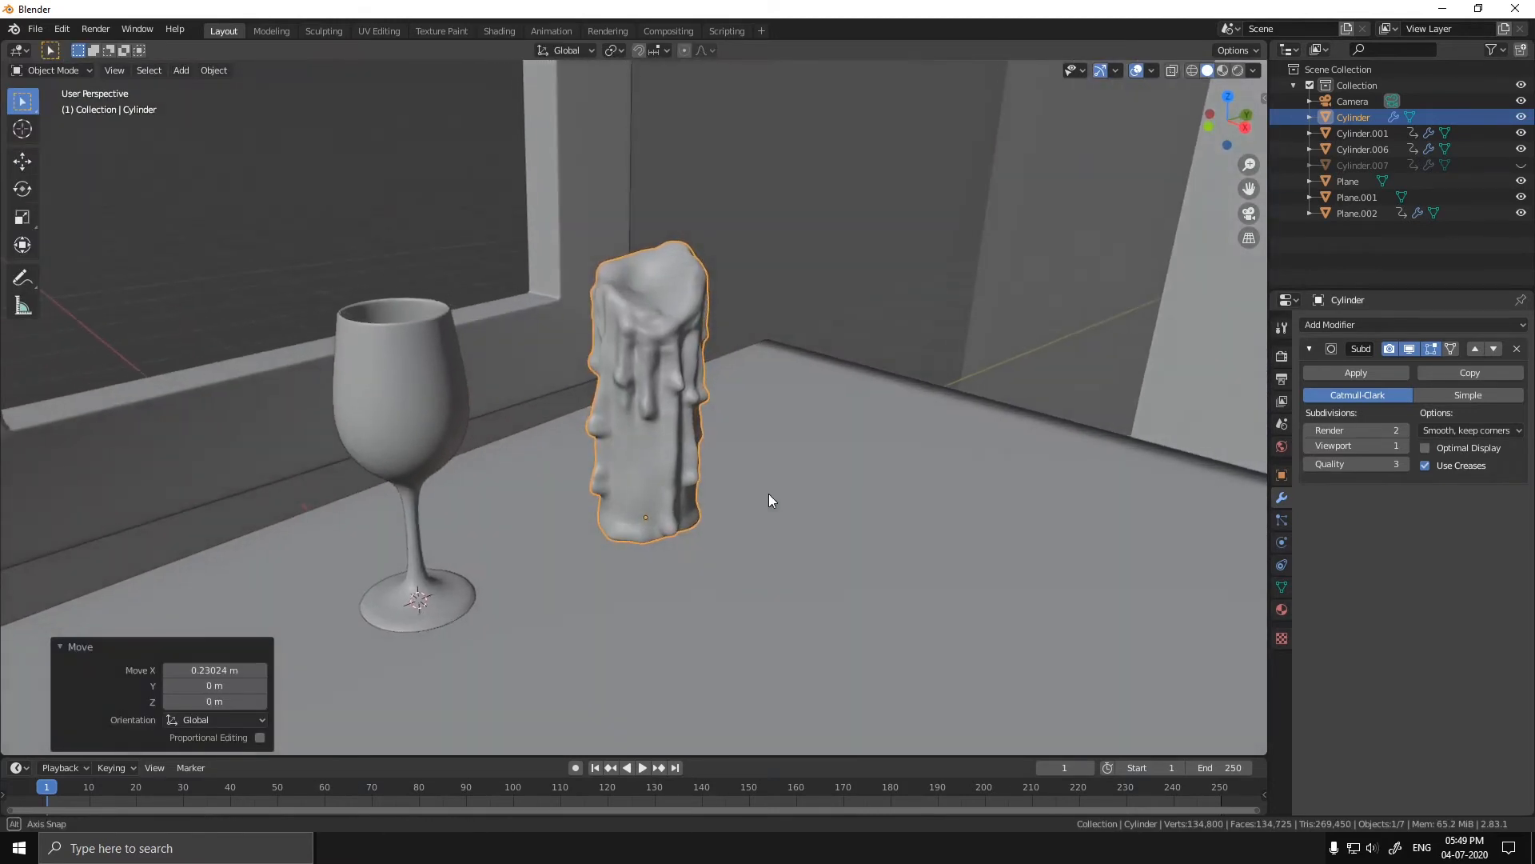
- Duplicate the candle, shift the copy along X and move it about 1.06 m along Y
mouse_move(769, 492)
middle_down()
mouse_move(698, 464)
mouse_move(740, 463)
mouse_move(624, 439)
middle_up()
key(shift+d)
right_click(621, 408)
key(g)
key(x)
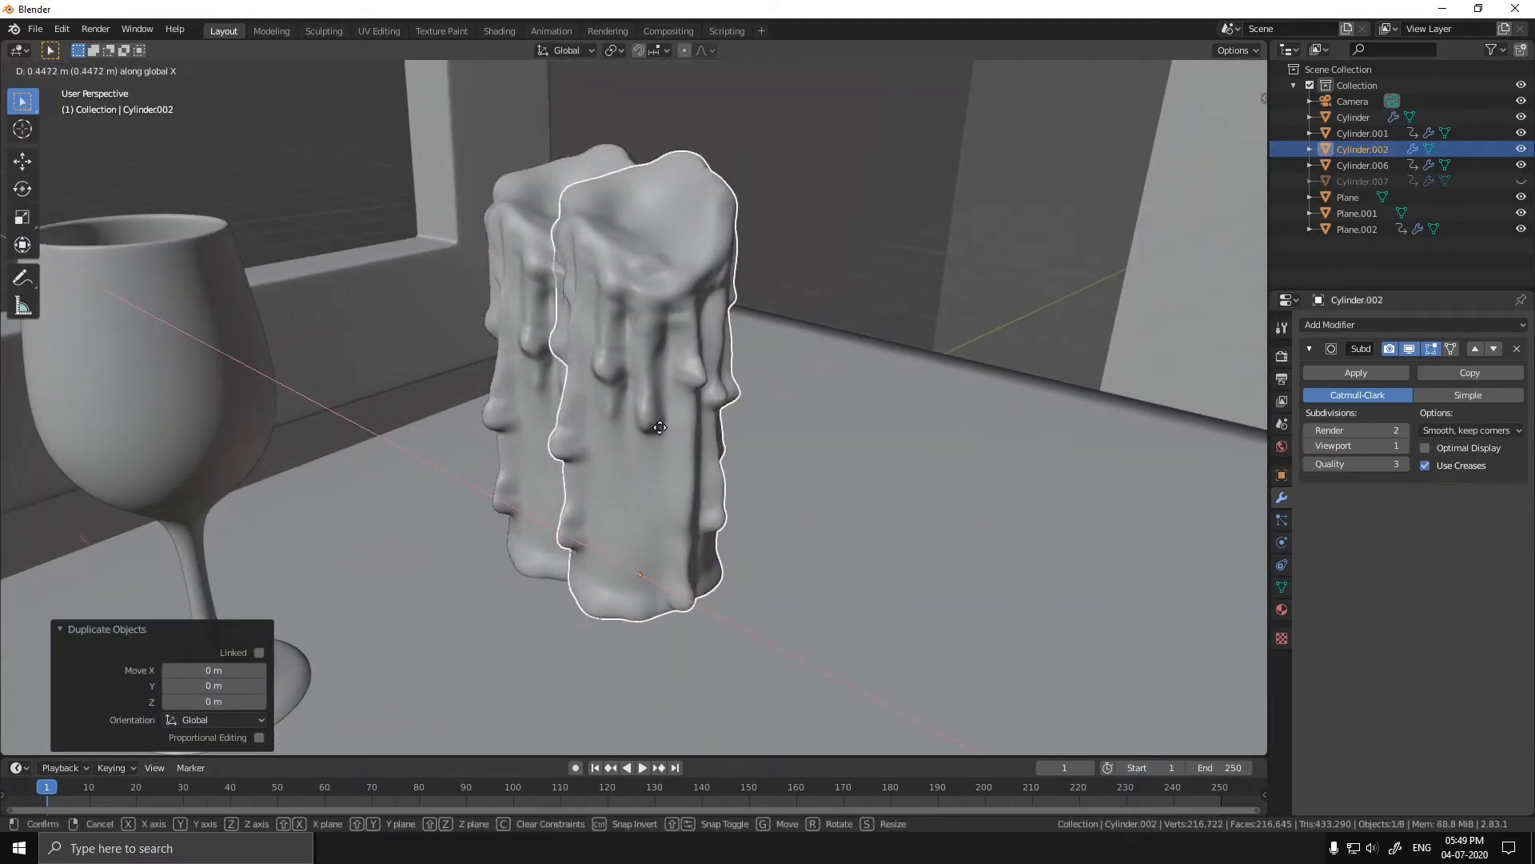
click(752, 483)
key(g)
key(y)
click(1068, 471)
- Rotate the candle copy about 84° around Z and scale it along Z to about 0.79 of its height
key(r)
key(z)
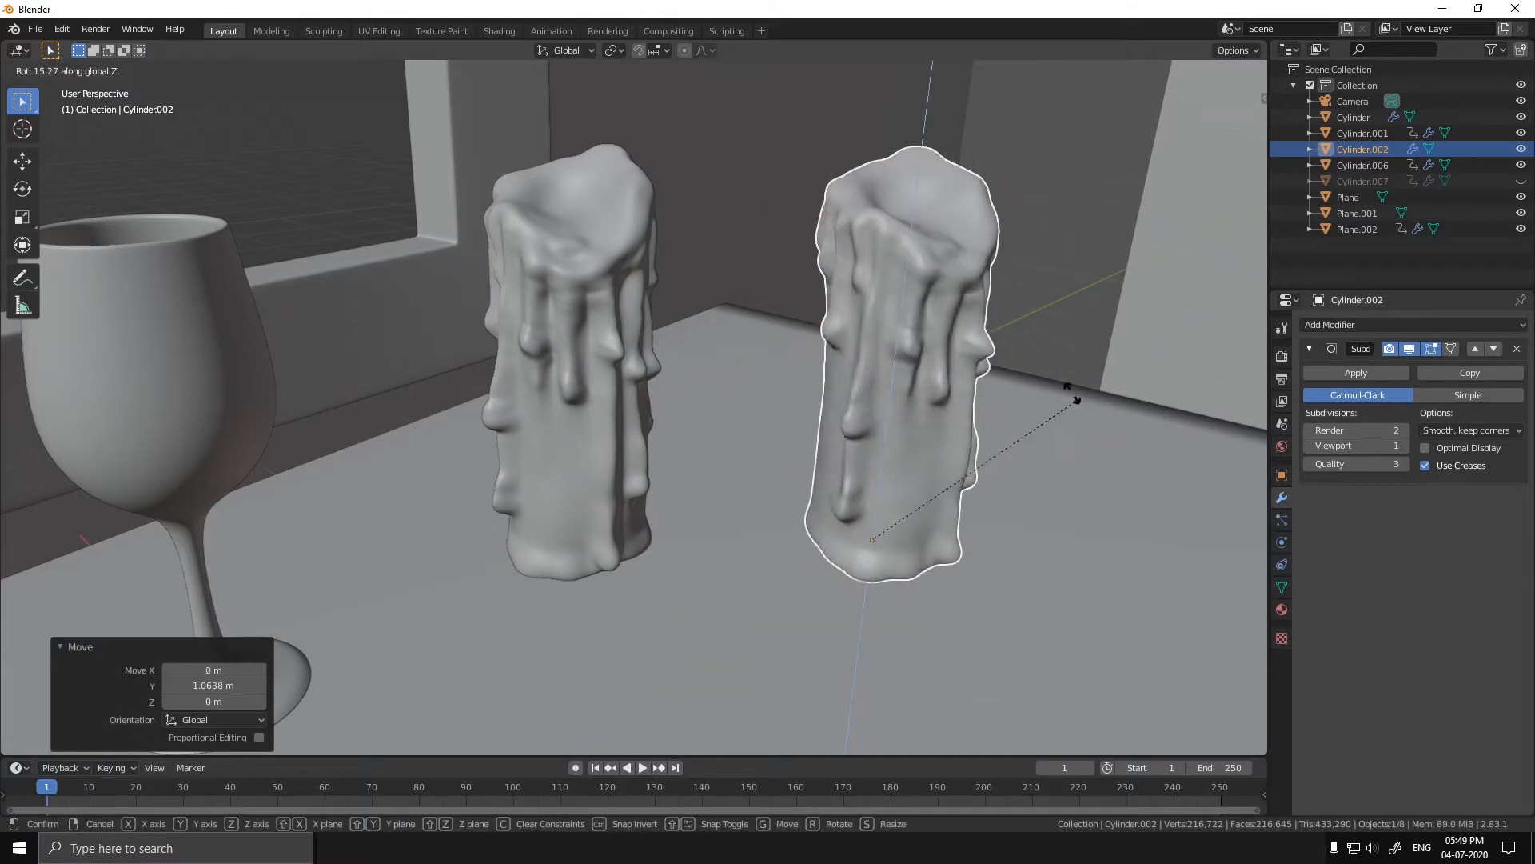
click(813, 277)
key(r)
key(z)
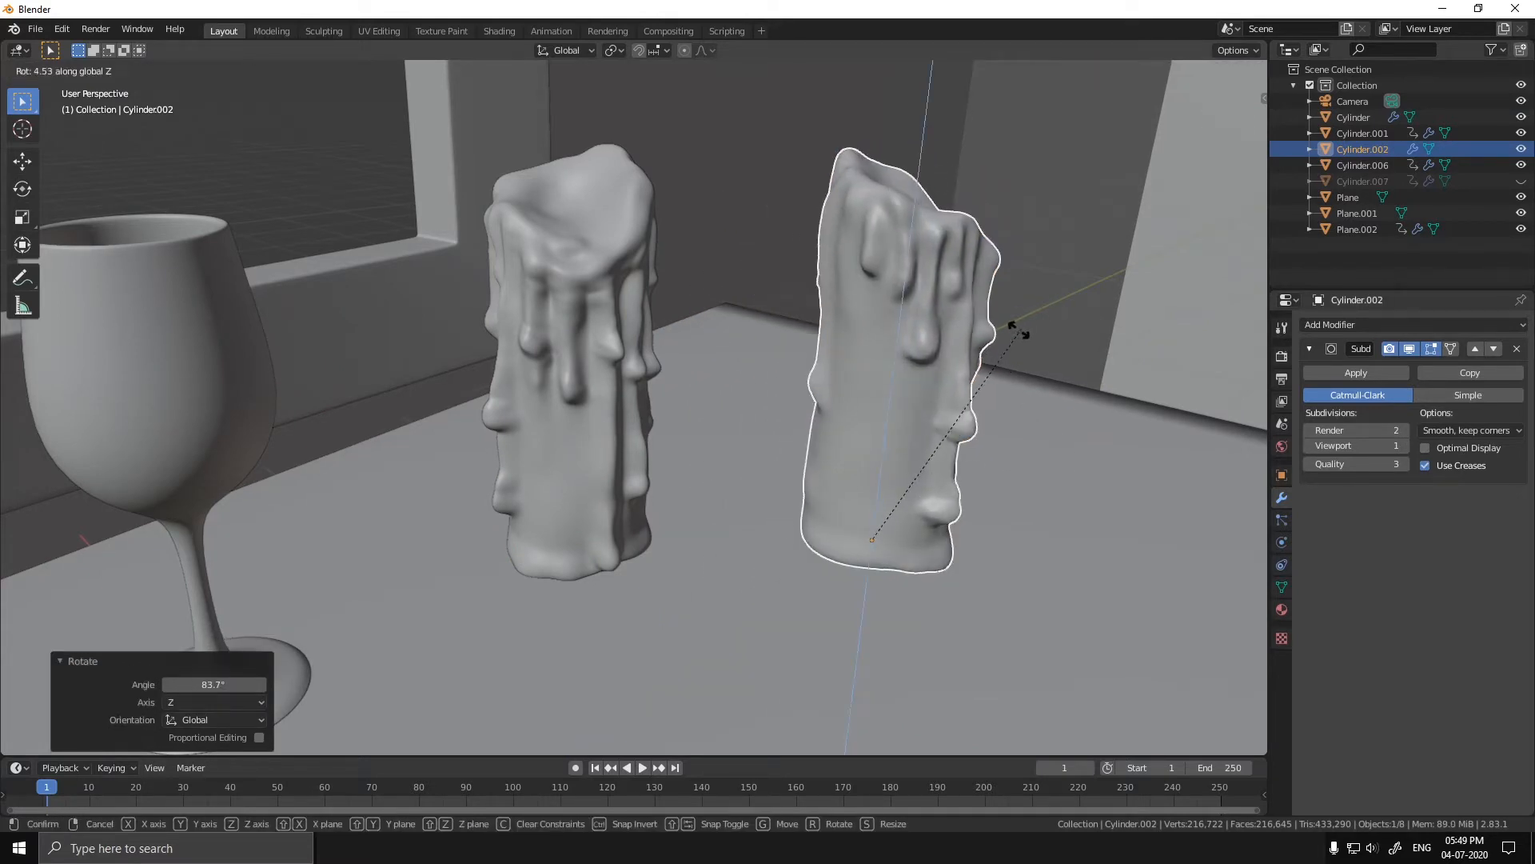
right_click(989, 356)
key(s)
key(z)
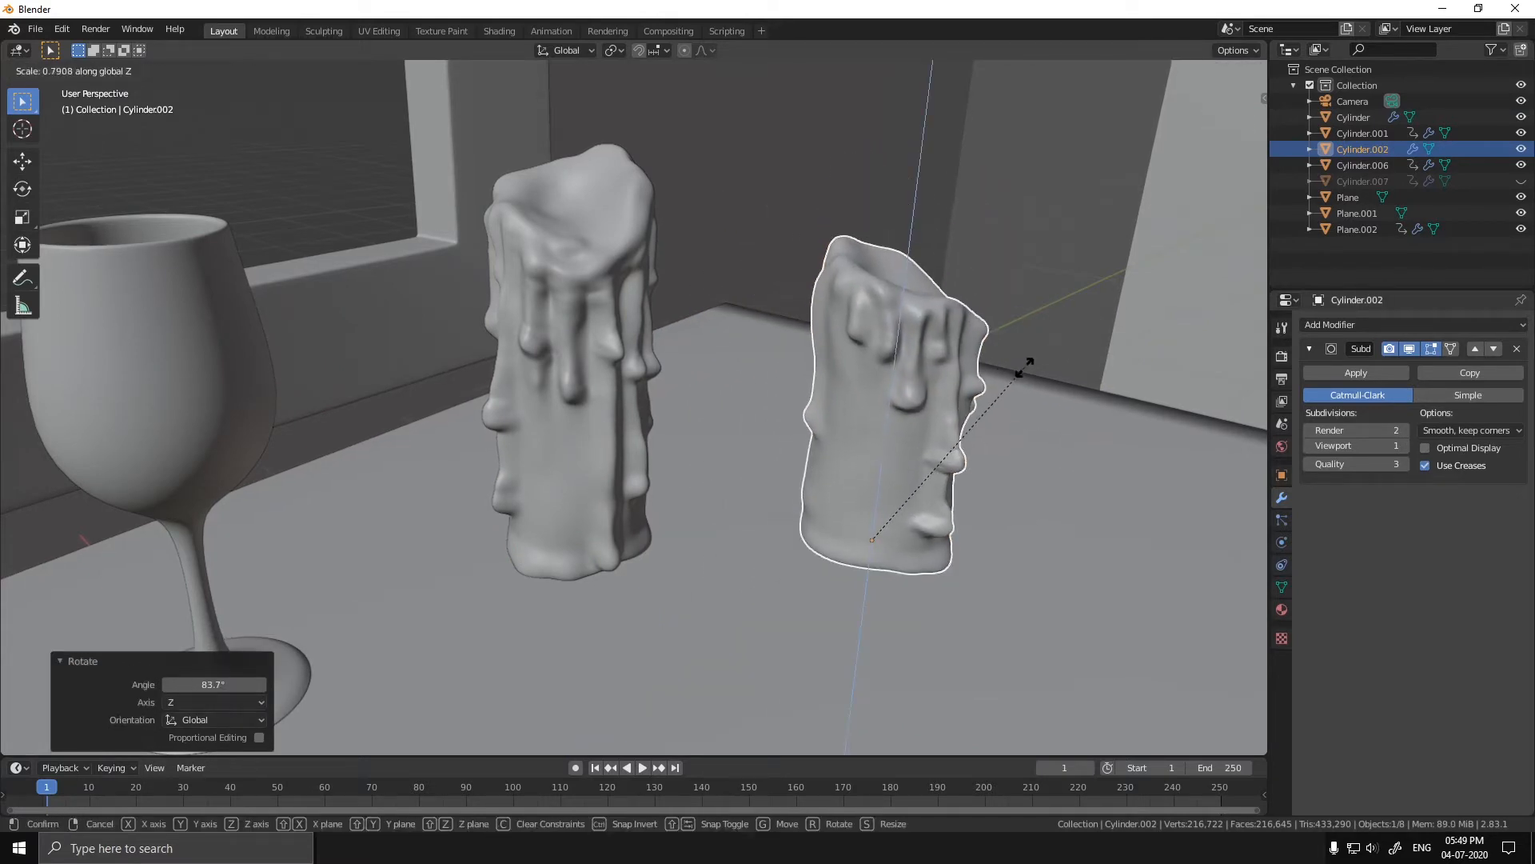
click(1025, 362)
- Apply the shorter candle's scale so that it can be sculpted evenly
key(ctrl+Tab)
click(940, 520)
middle_drag(938, 541, 932, 519)
scroll(919, 520, up, 1)
key(ctrl+Tab)
click(819, 535)
key(ctrl+a)
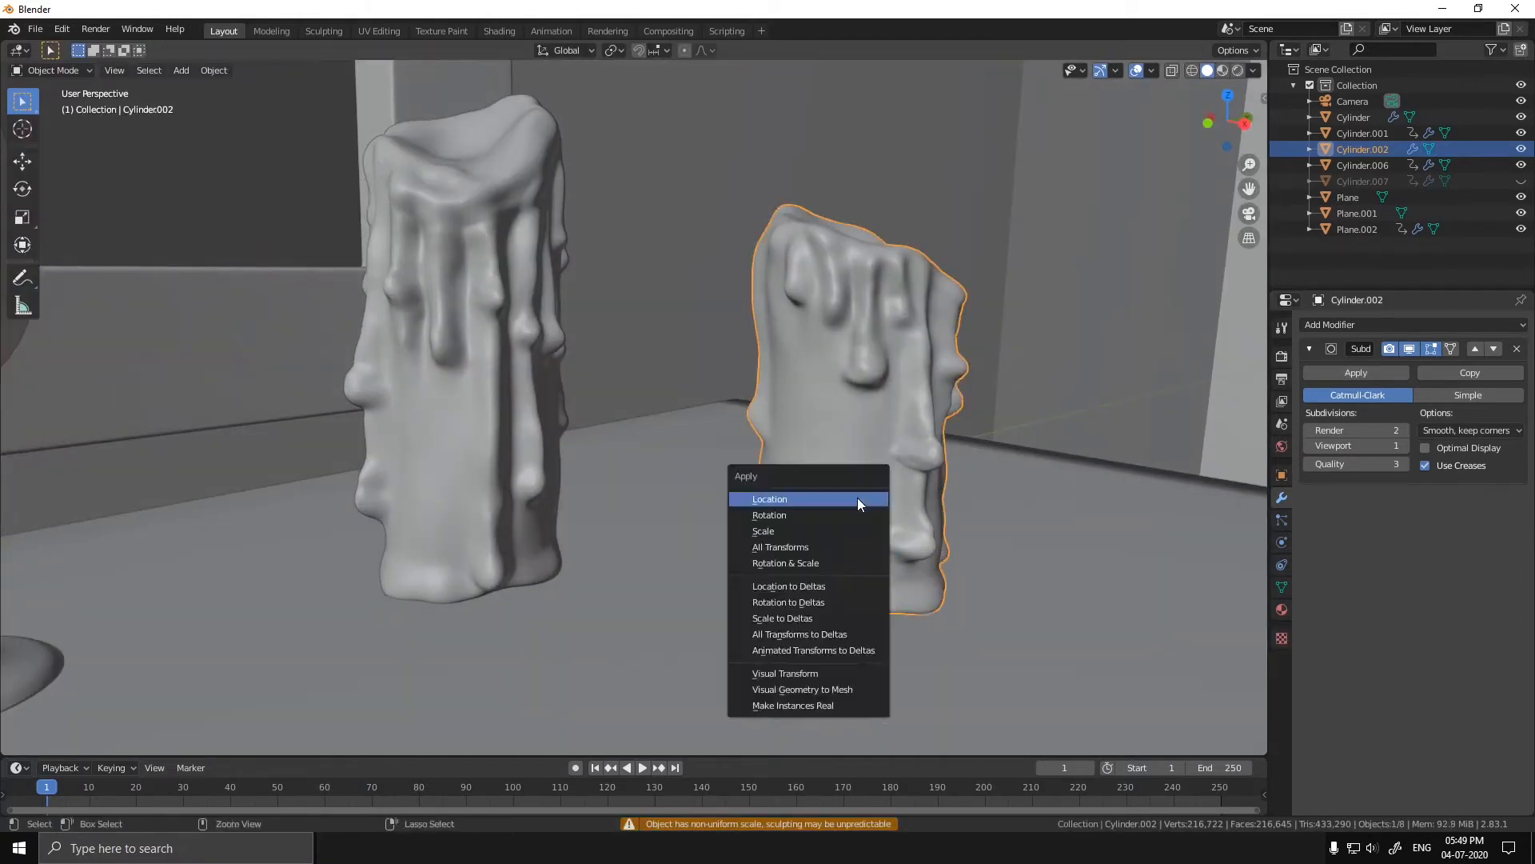
click(875, 531)
- Sculpt bulging melted wax around the base of the shorter candle with the SculptDraw brush at a 48 px radius
key(ctrl+Tab)
click(872, 591)
middle_drag(886, 376, 796, 471)
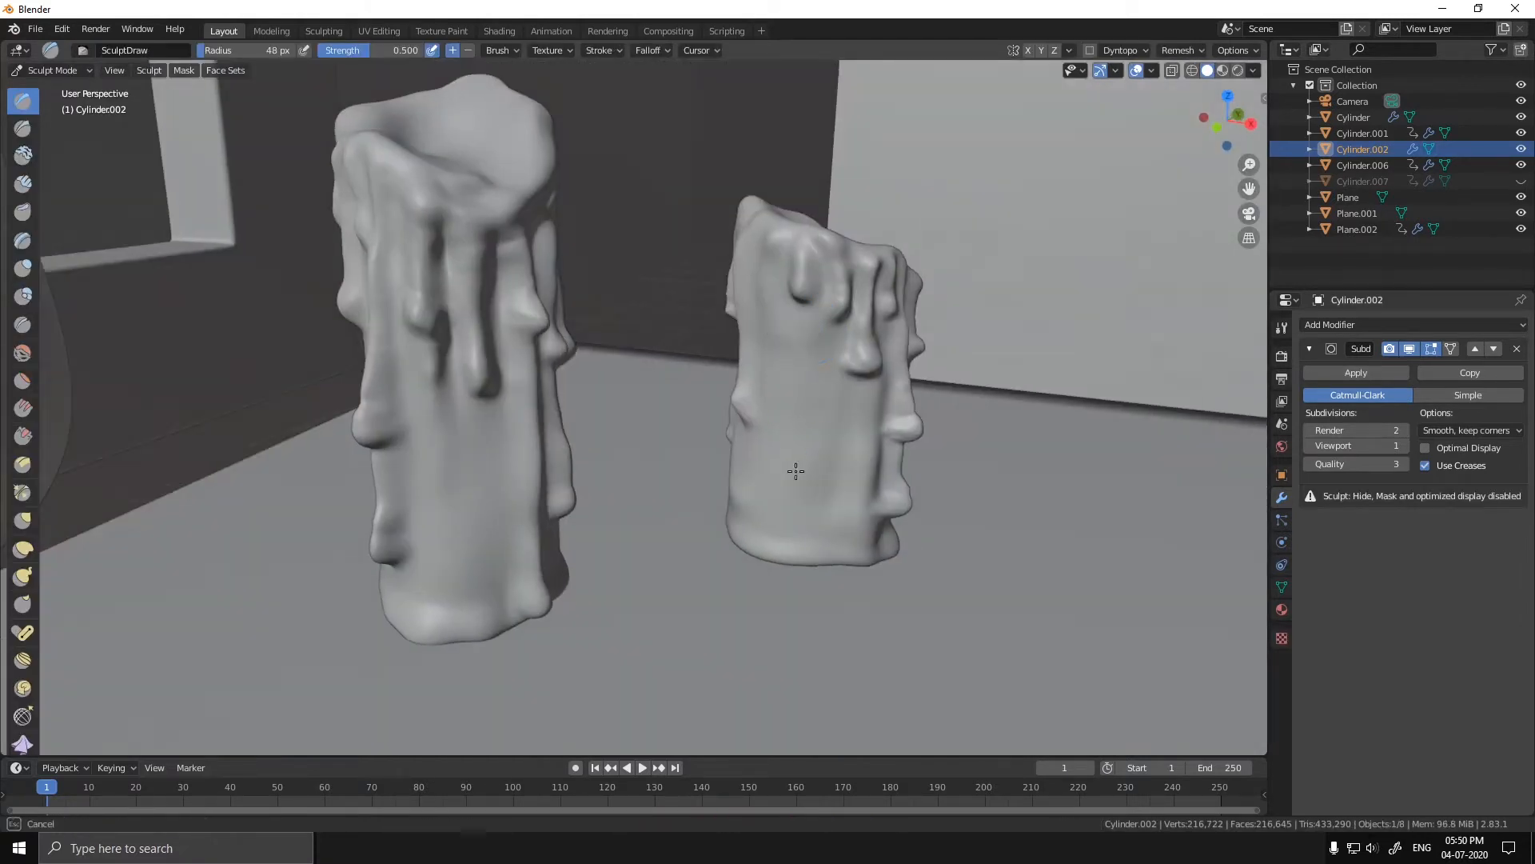
middle_drag(765, 572, 946, 659)
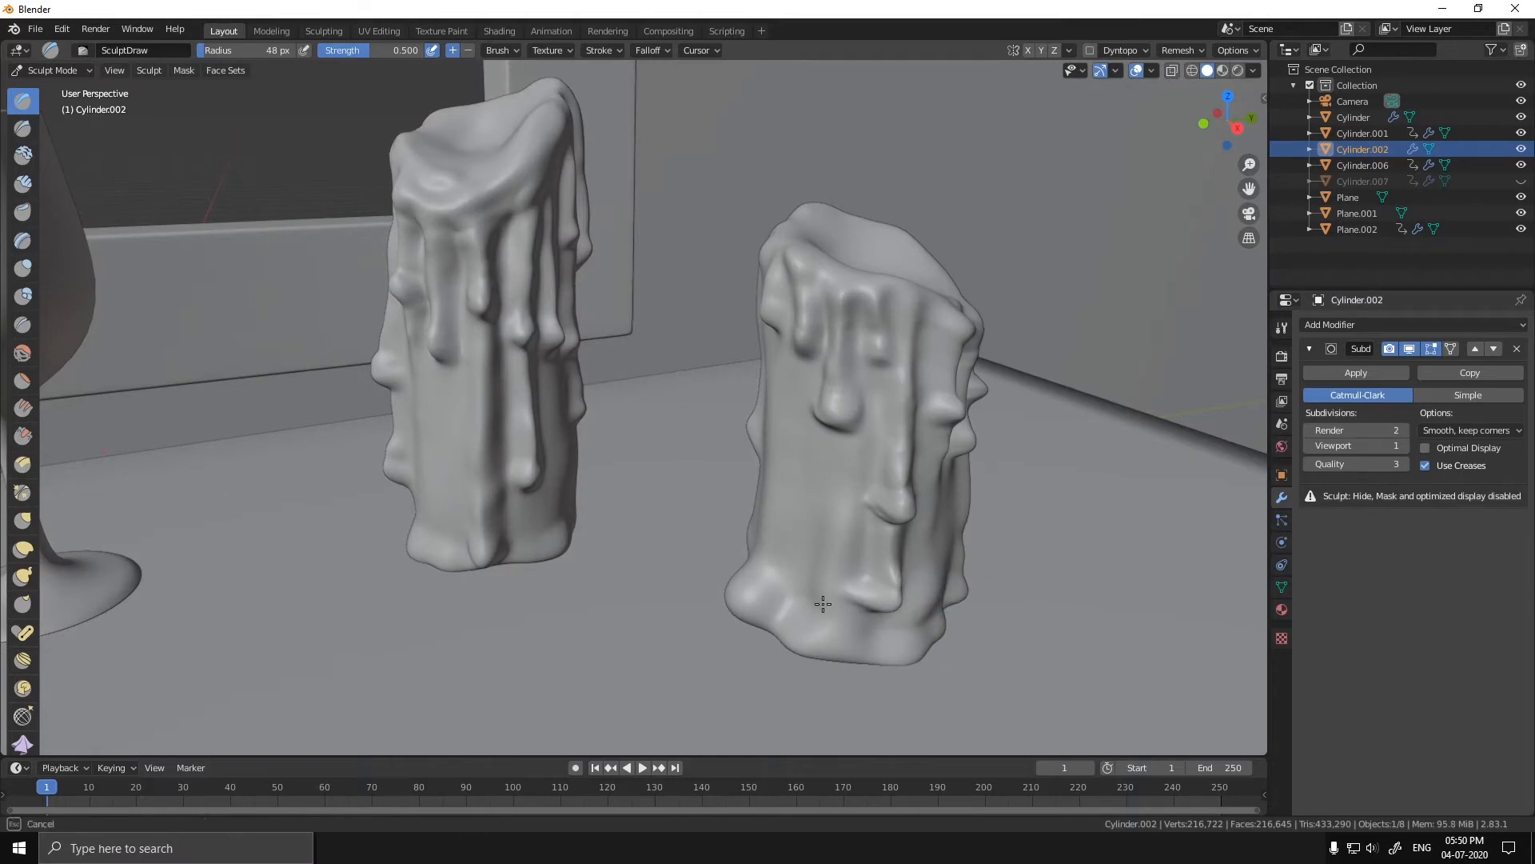
middle_drag(823, 604, 684, 503)
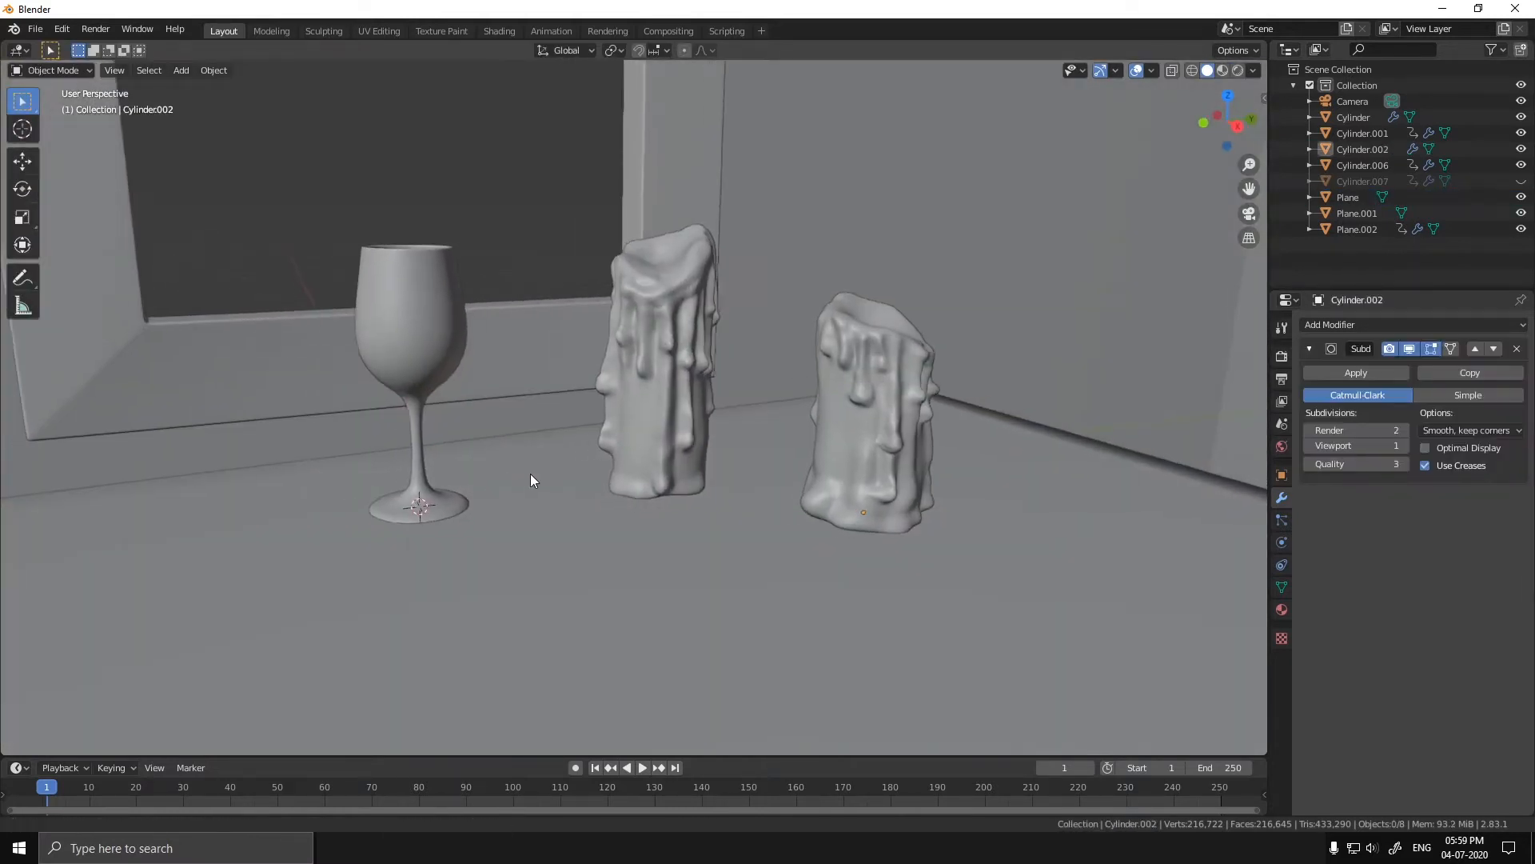
- Add a circle at the wine glass base and scale it to 0.235 in the front wireframe view
shift+middle_drag(530, 474, 551, 473)
key(shift+a)
mouse_move(550, 474)
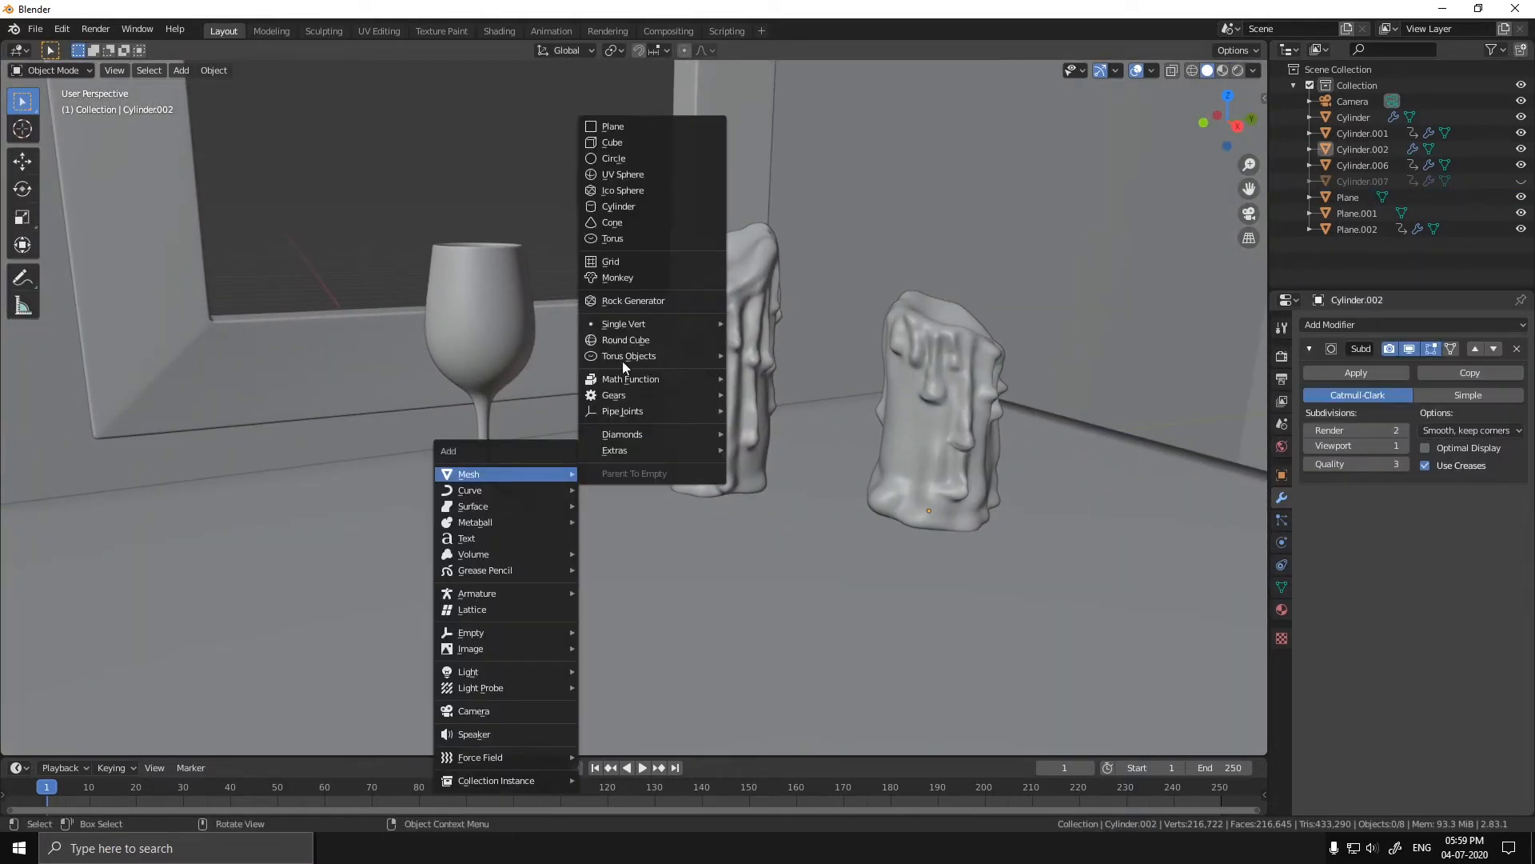
click(660, 161)
key(Tab)
key(KP_1)
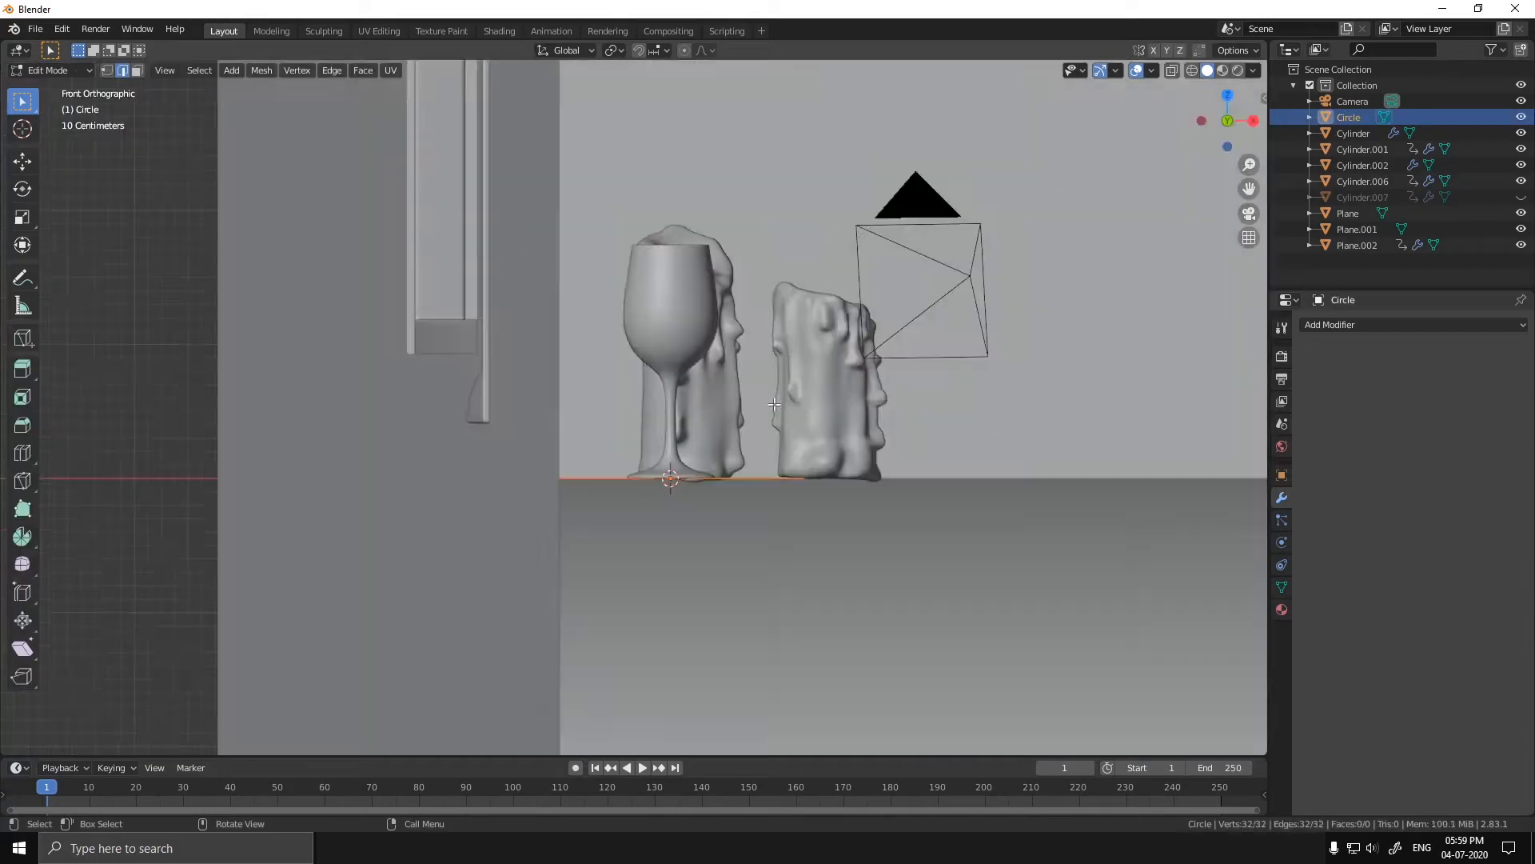
key(shift+z)
scroll(1119, 480, up, 4)
key(s)
click(803, 519)
scroll(885, 518, up, 2)
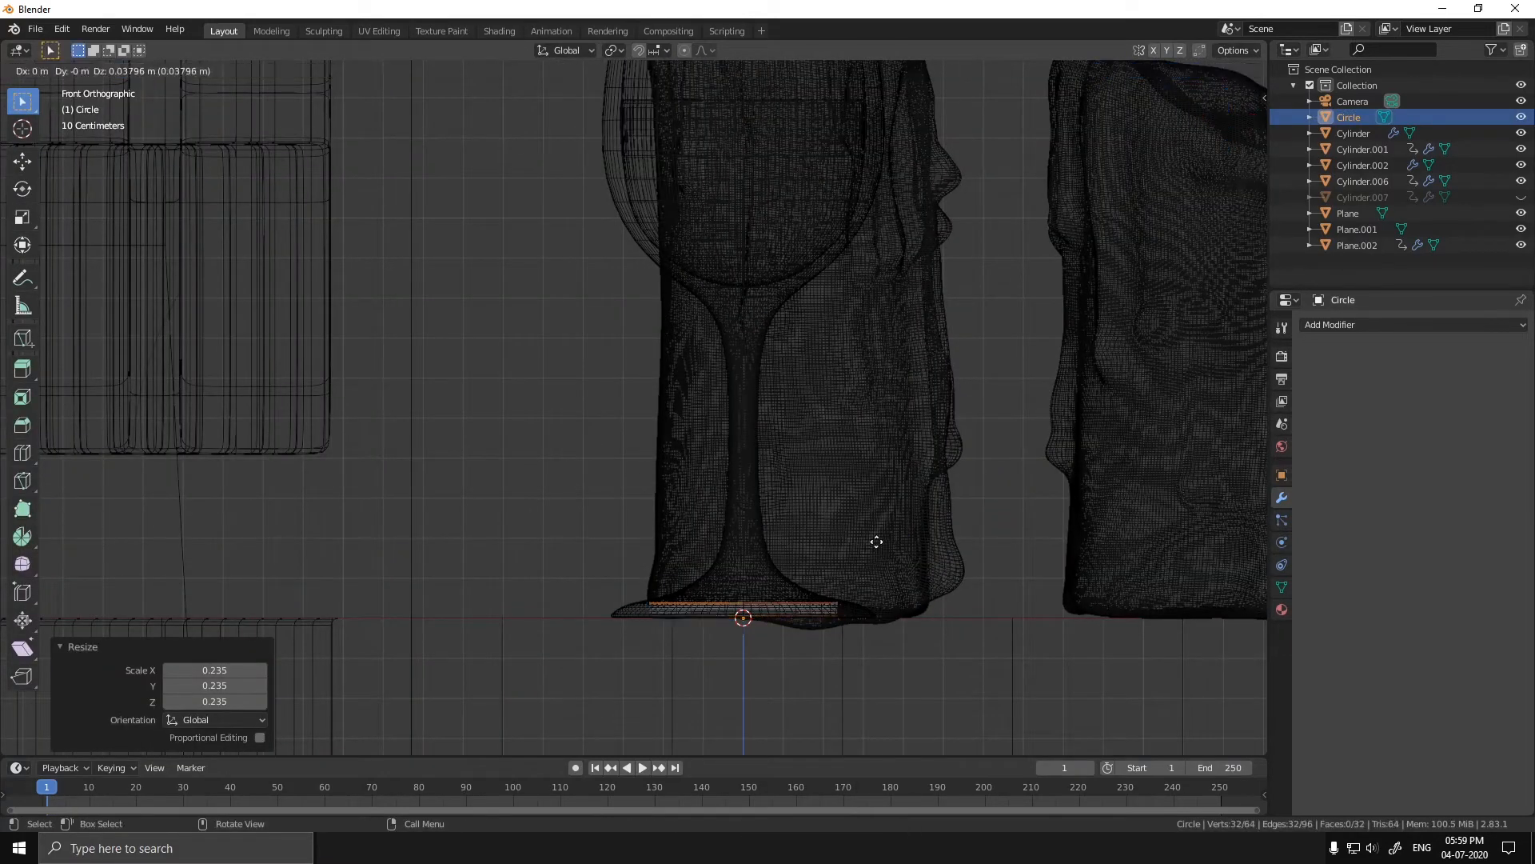
- Extrude the circle's edge slightly upward and extend it outward to form the plate's wide sloping side
click(1152, 537)
key(g)
key(z)
click(1114, 552)
key(e)
key(s)
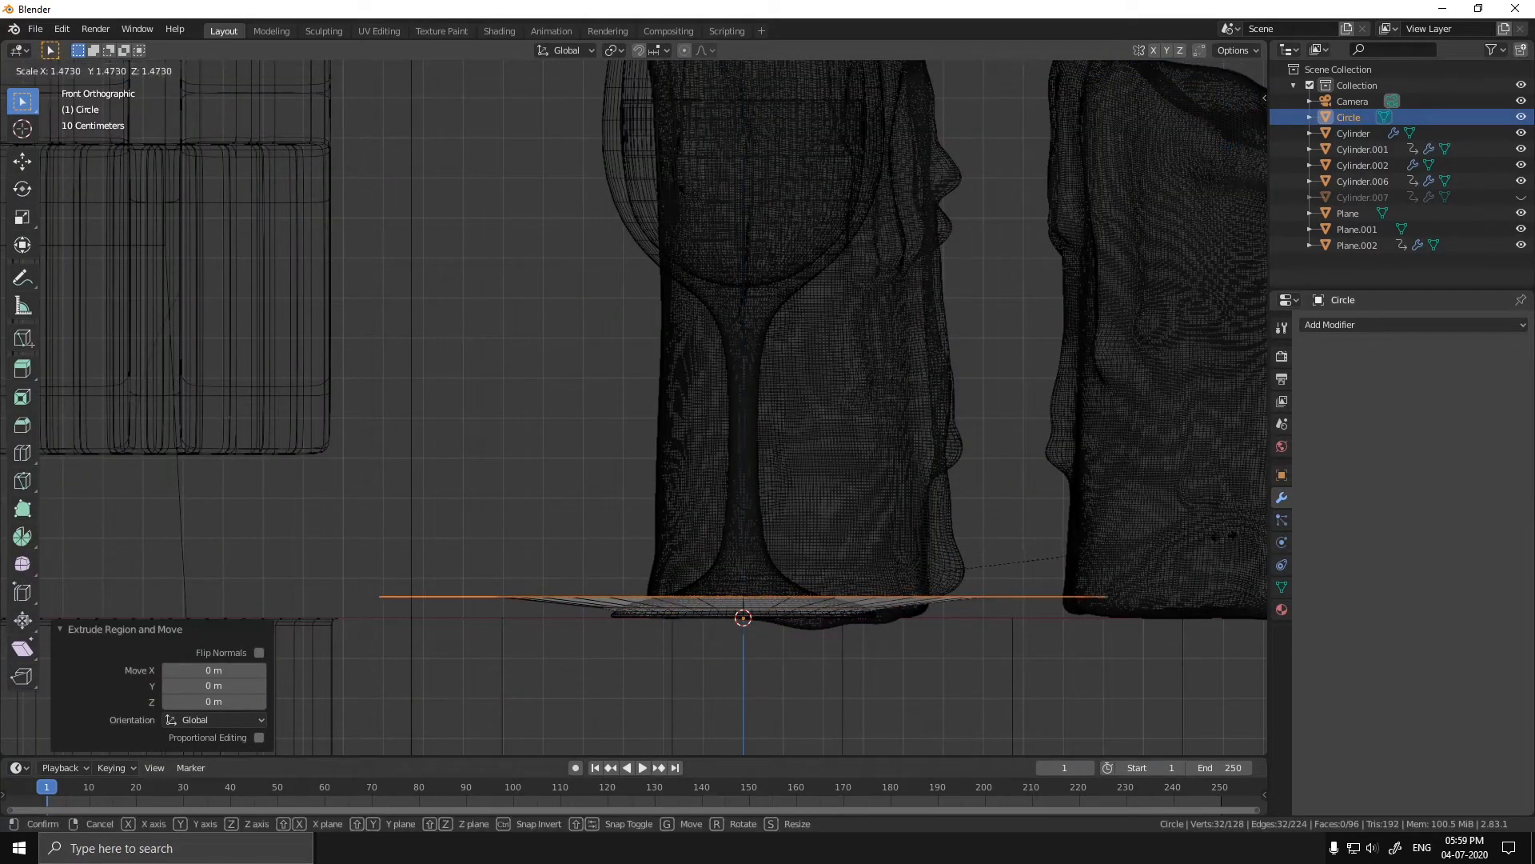
click(1151, 549)
shift+middle_drag(1150, 548, 1061, 551)
- Adjust the plate rim's size and height, extrude it upward for thickness and scale the new edge to 0.894
key(s)
key(g)
key(z)
key(e)
key(g)
key(z)
click(1134, 526)
key(s)
click(1123, 519)
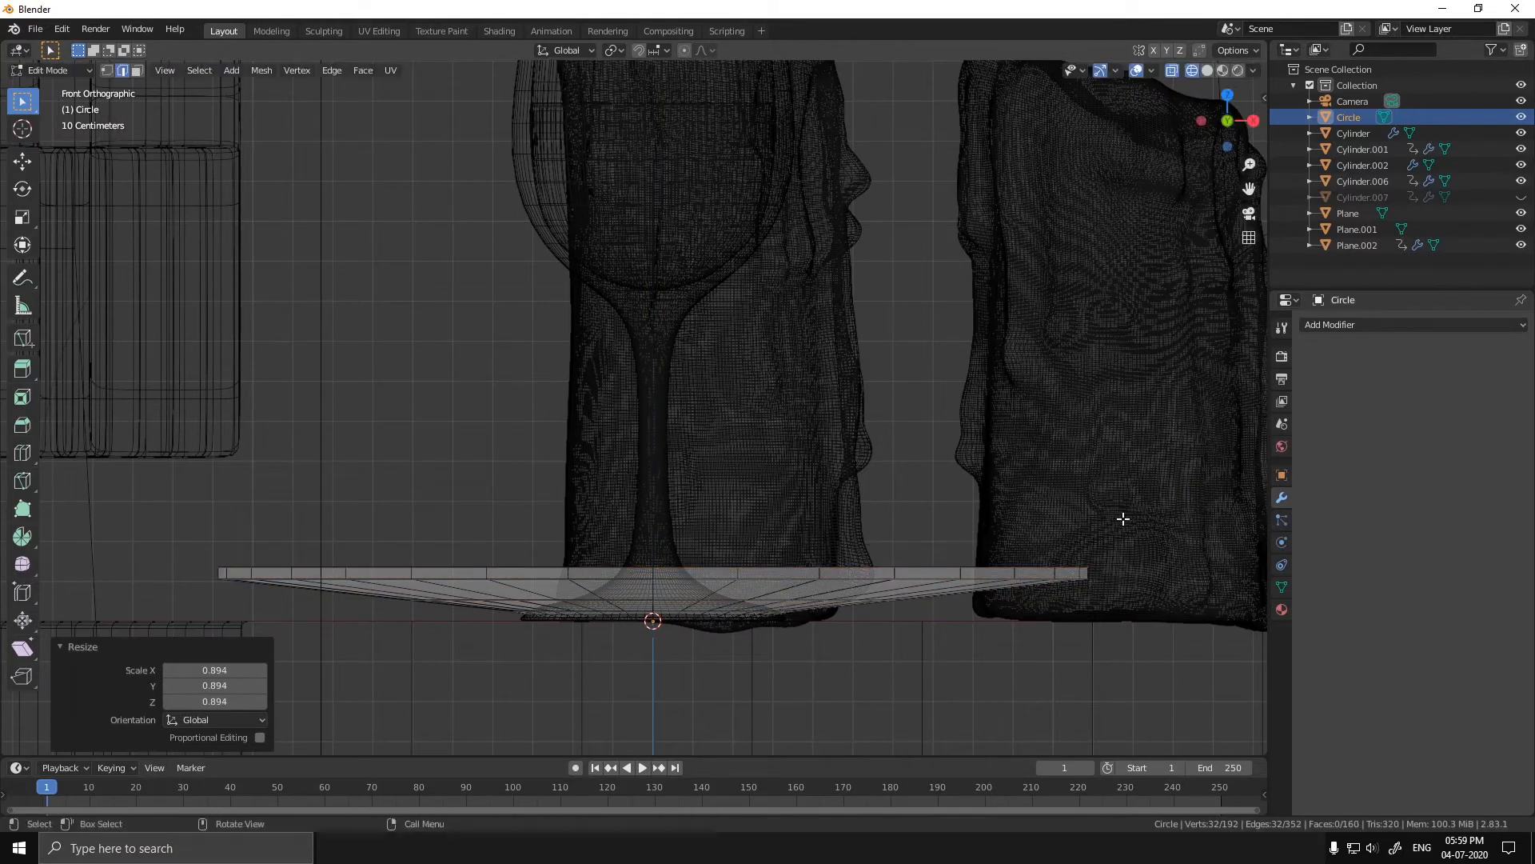
- Extrude the rim's edge inward and lower it along Z to form the plate's inner surface
click(954, 669)
key(e)
right_click(1048, 483)
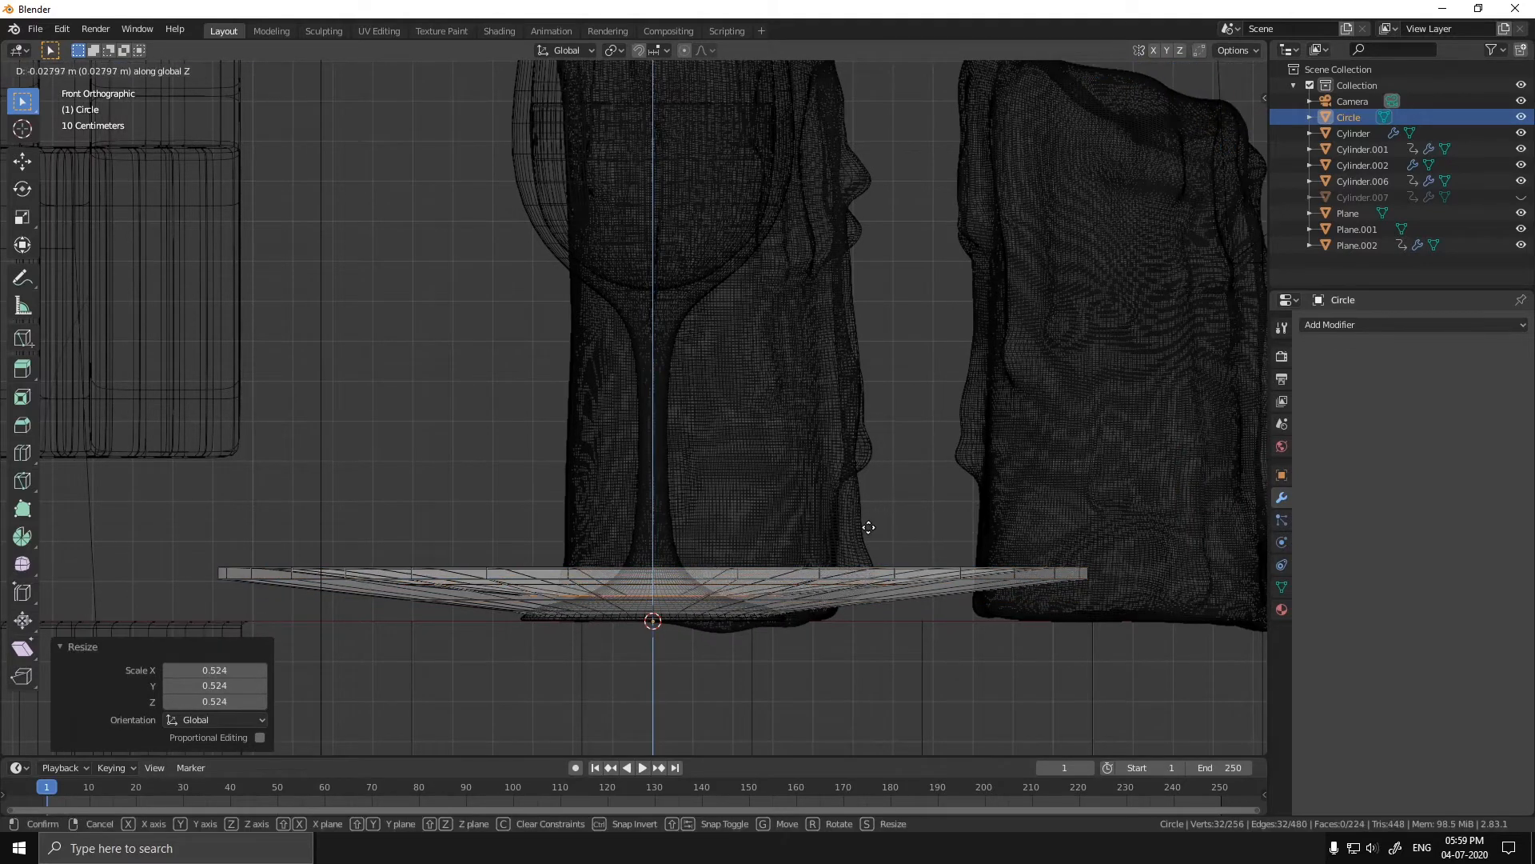
click(964, 514)
- Return to solid shading and move the plate about 1.53 m along X, clear of the wine glass
middle_drag(800, 488, 541, 582)
key(z)
click(952, 579)
key(Tab)
key(g)
key(x)
click(829, 483)
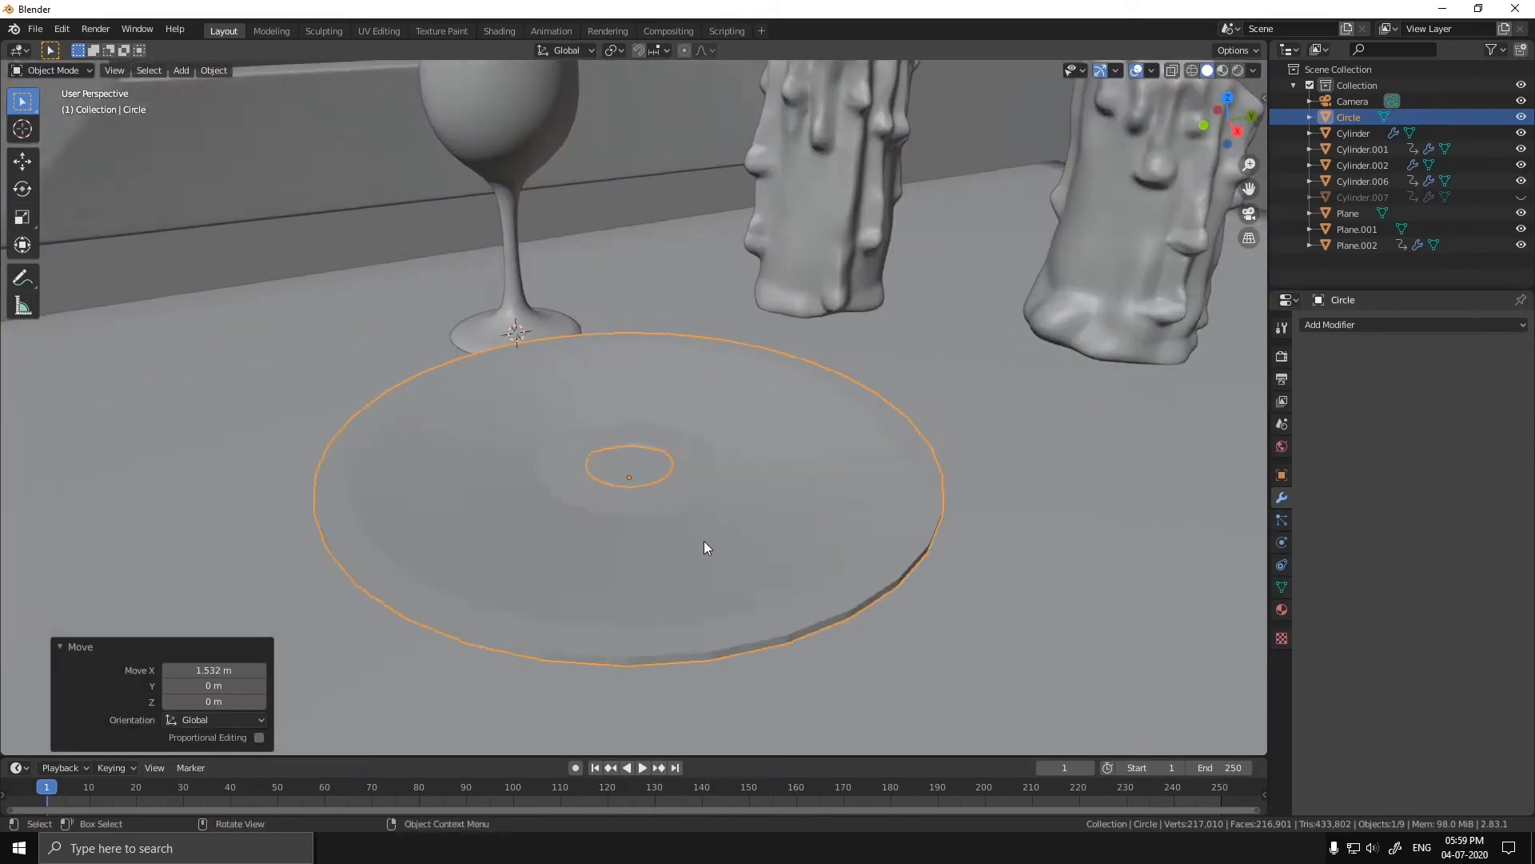
- Add loop cuts around the plate's inner surface and raise one ring about 0.011 m along Z
key(Tab)
middle_drag(703, 541, 844, 531)
scroll(844, 530, up, 2)
key(ctrl+r)
click(845, 531)
click(779, 531)
key(ctrl+r)
click(816, 513)
key(g)
key(z)
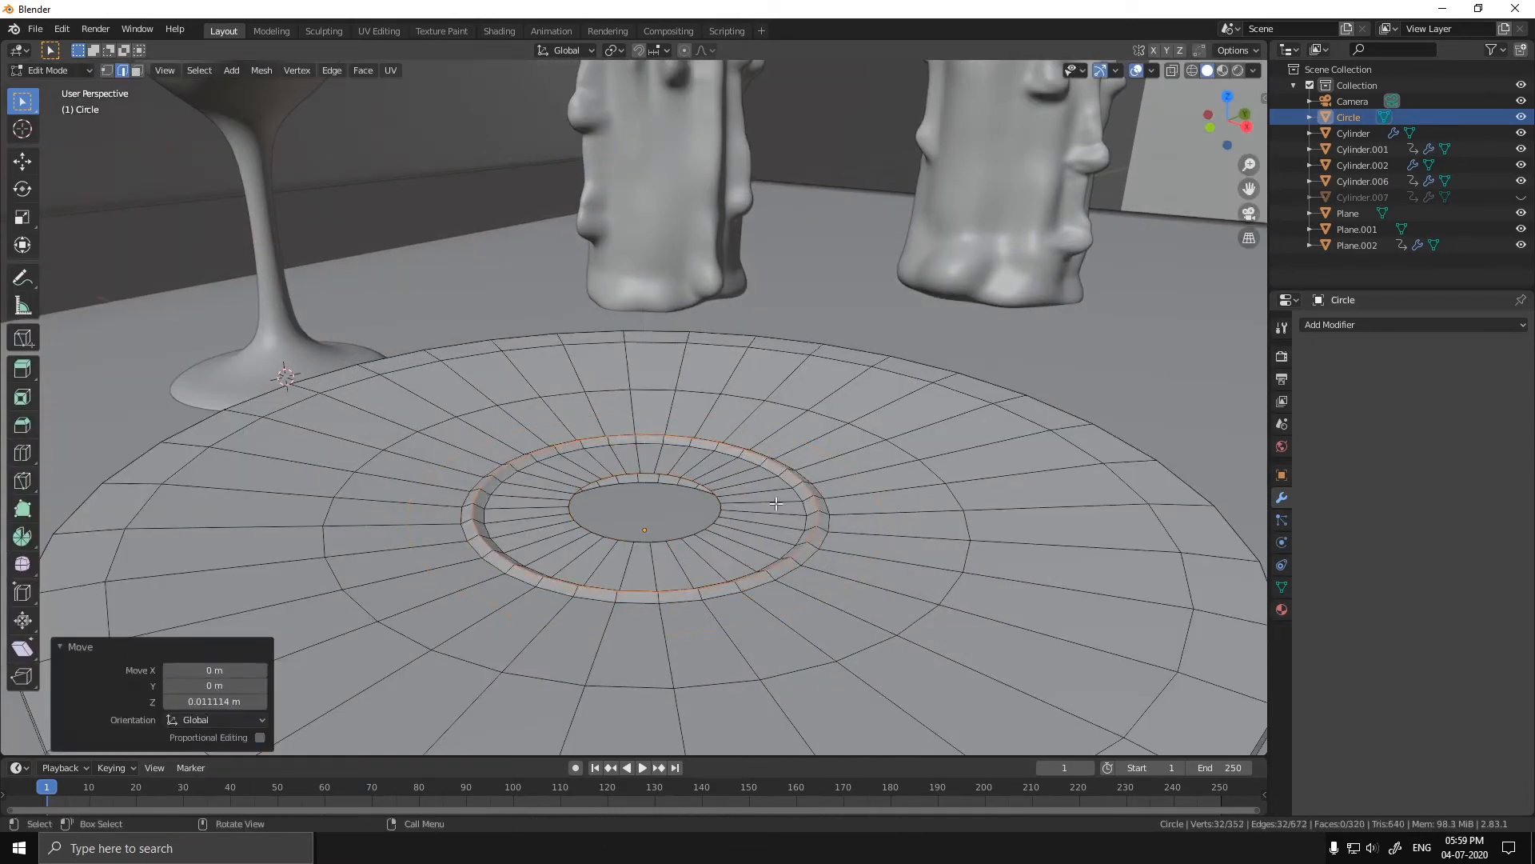
- Close the hole in the plate's centre with Grid Fill and add a level 2 Subdivision Surface modifier
alt+click(719, 521)
click(764, 512)
scroll(765, 512, down, 4)
middle_drag(765, 512, 758, 480)
key(Tab)
key(ctrl+2)
key(Tab)
- Extrude the open edge loop under the plate and move it along Z in the front wireframe view to start the foot
scroll(856, 538, up, 2)
alt+click(830, 725)
click(840, 487)
key(Tab)
scroll(809, 496, down, 4)
key(Tab)
scroll(757, 480, up, 4)
key(shift+z)
key(KP_1)
key(g)
key(z)
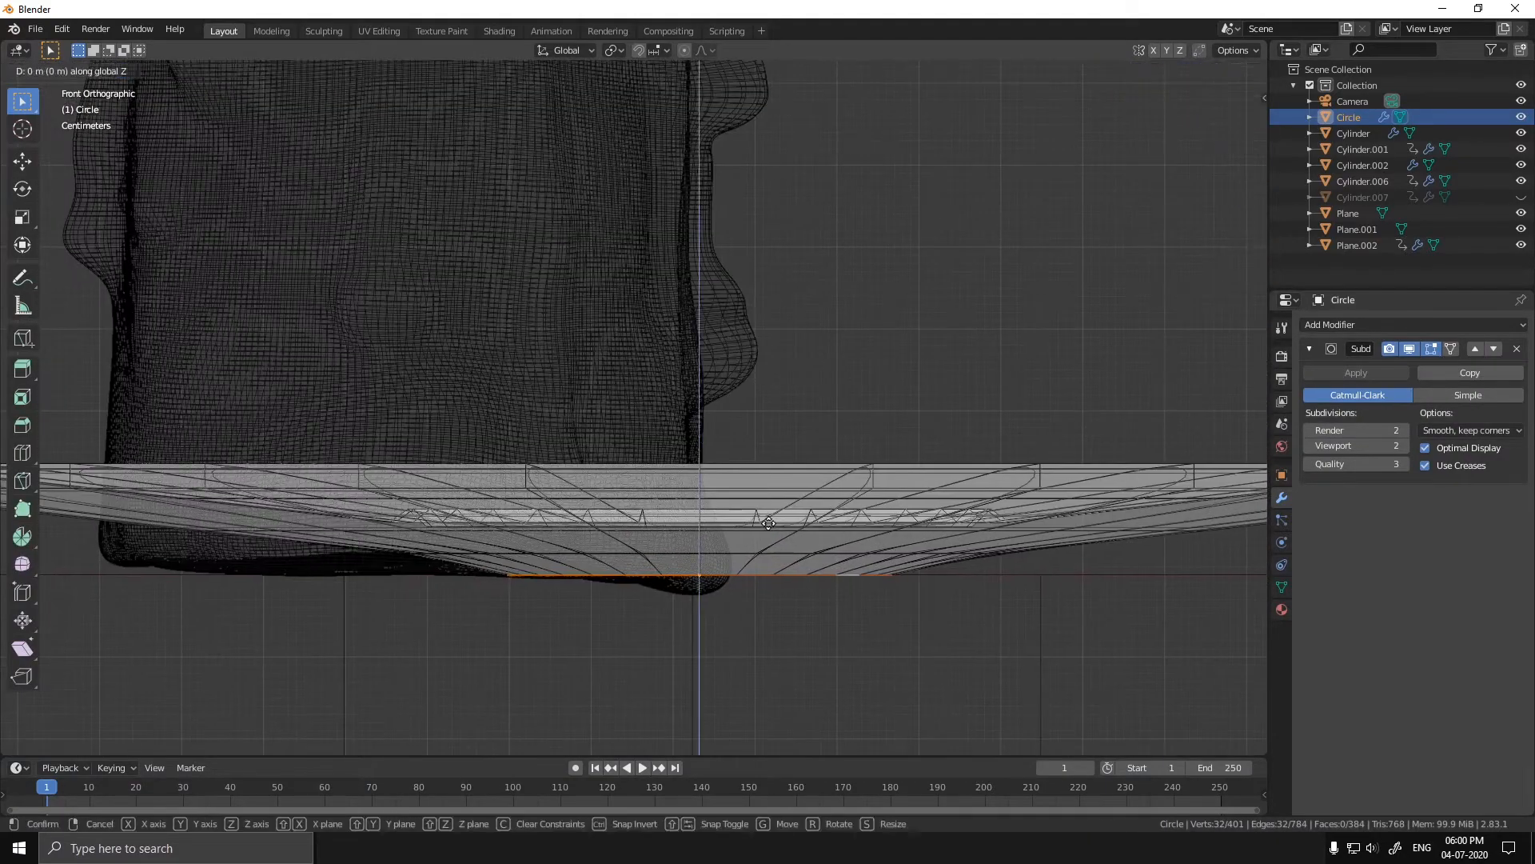
click(768, 525)
key(e)
click(779, 525)
key(g)
key(z)
click(795, 528)
- Extrude the foot's edge again, scale it inward to 0.347 and close the plate's underside with Grid Fill
key(e)
click(806, 525)
key(g)
key(z)
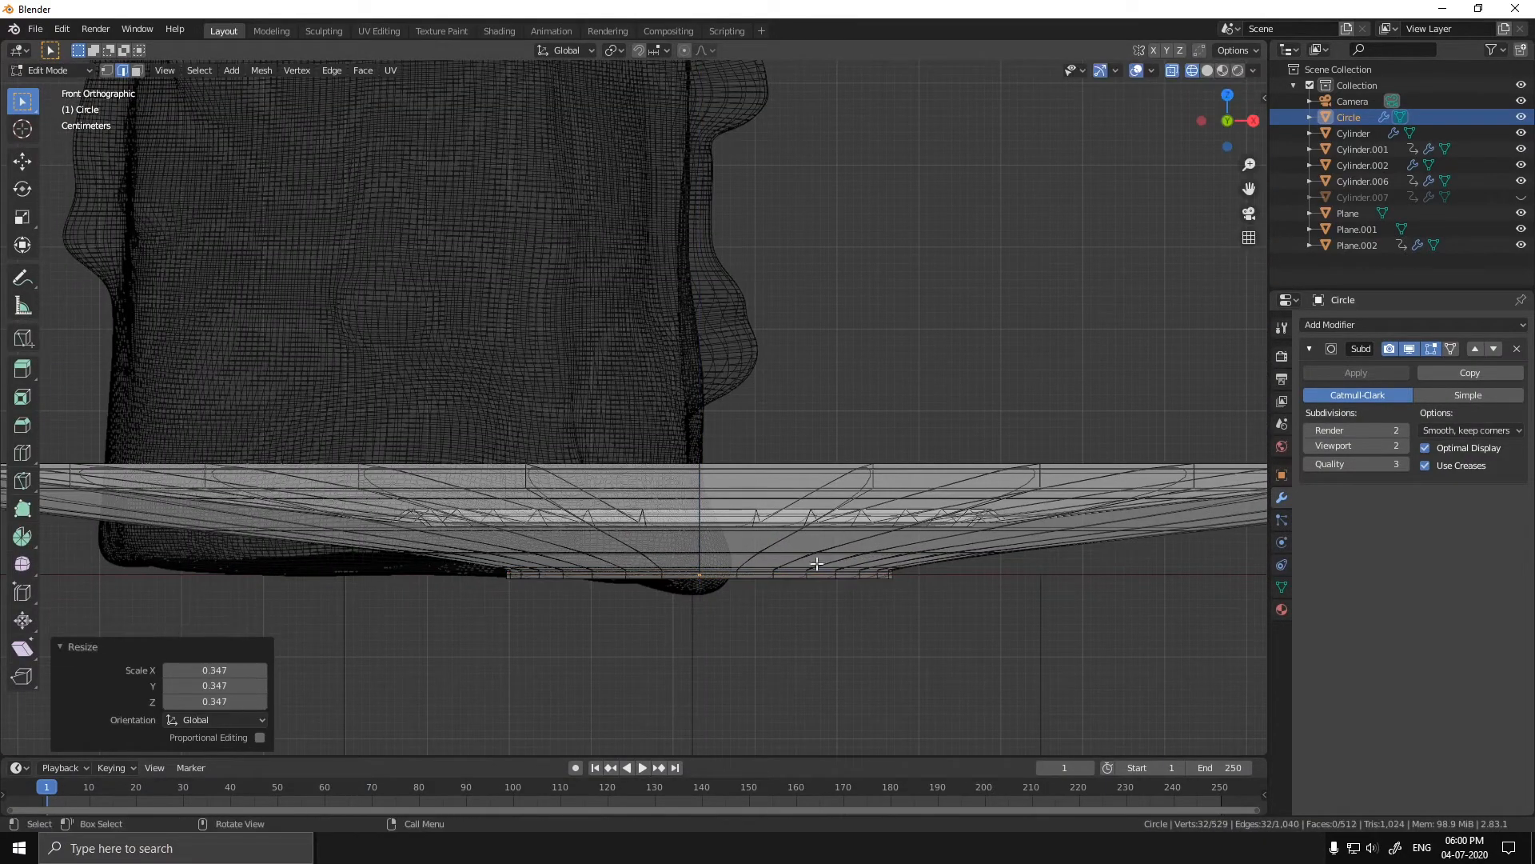
key(ctrl+f)
click(772, 511)
mouse_move(817, 564)
middle_down()
mouse_move(788, 512)
mouse_move(739, 544)
mouse_move(780, 535)
middle_up()
key(Tab)
key(shift+z)
scroll(779, 535, up, 2)
scroll(780, 531, down, 3)
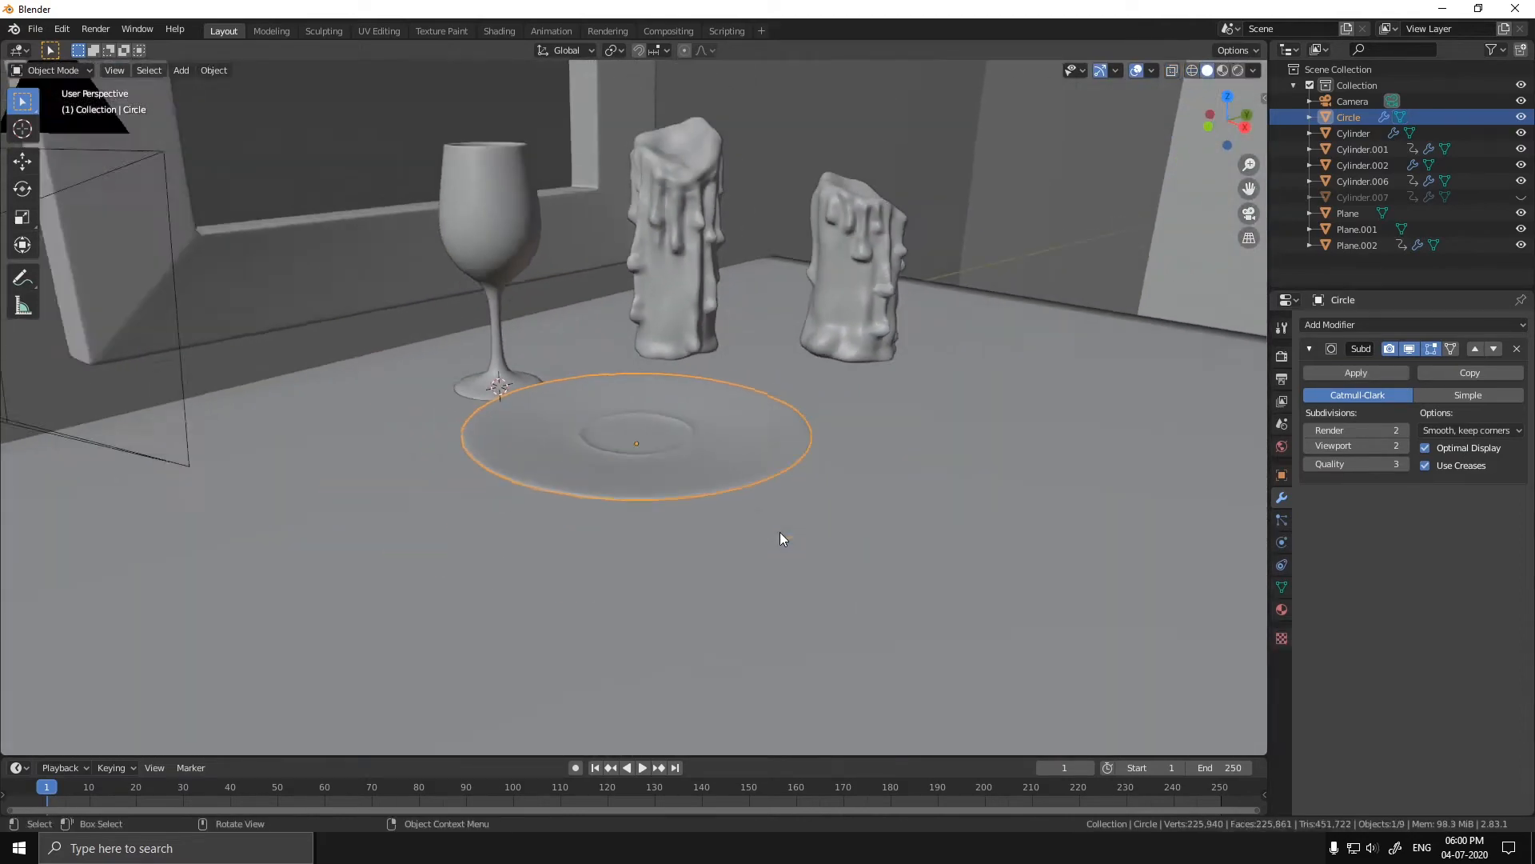
scroll(780, 531, down, 3)
shift+middle_drag(775, 483, 797, 558)
middle_drag(816, 535, 769, 500)
scroll(769, 501, up, 2)
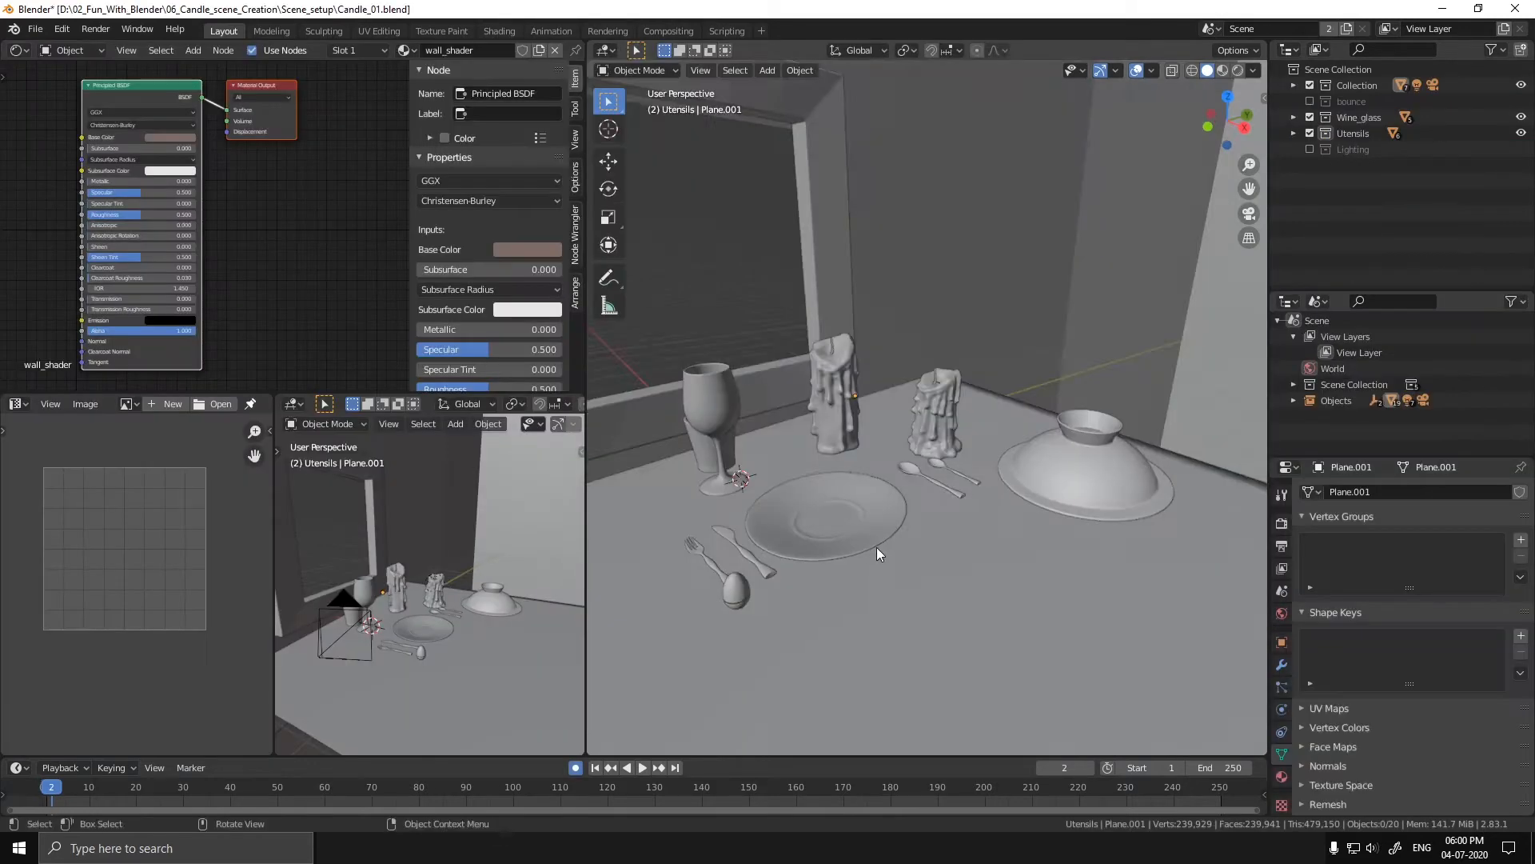
- Select the table plane and examine its wood material settings and shader node setup
mouse_move(877, 547)
middle_down()
mouse_move(995, 531)
mouse_move(803, 521)
mouse_move(881, 523)
mouse_move(896, 539)
mouse_move(905, 496)
mouse_move(886, 559)
mouse_move(931, 559)
mouse_move(876, 558)
middle_up()
click(875, 558)
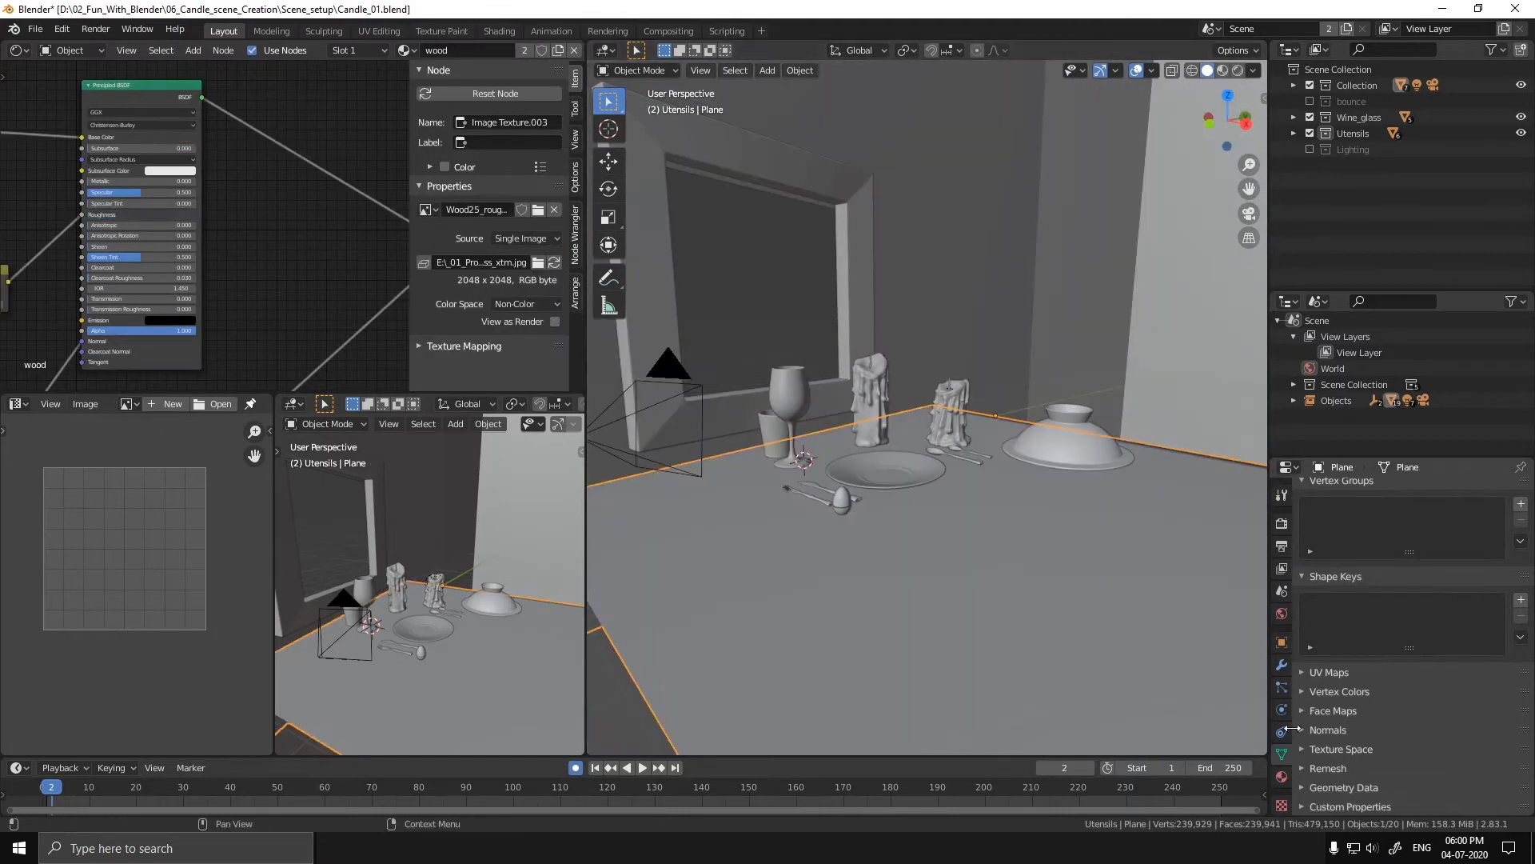
click(1282, 776)
scroll(1379, 606, up, 8)
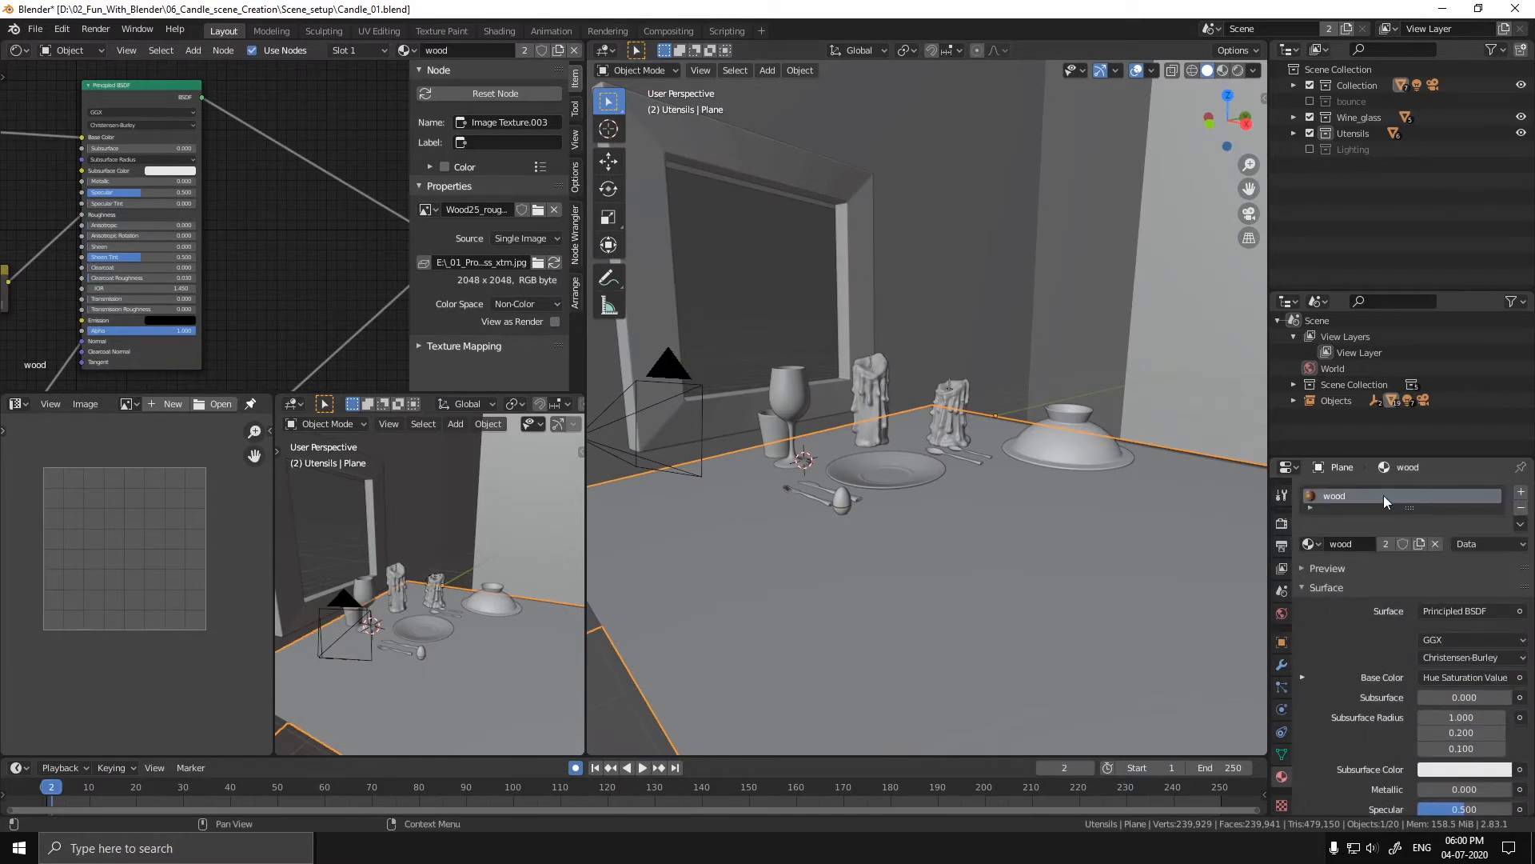
scroll(1369, 639, down, 3)
scroll(1367, 640, up, 3)
scroll(175, 242, down, 8)
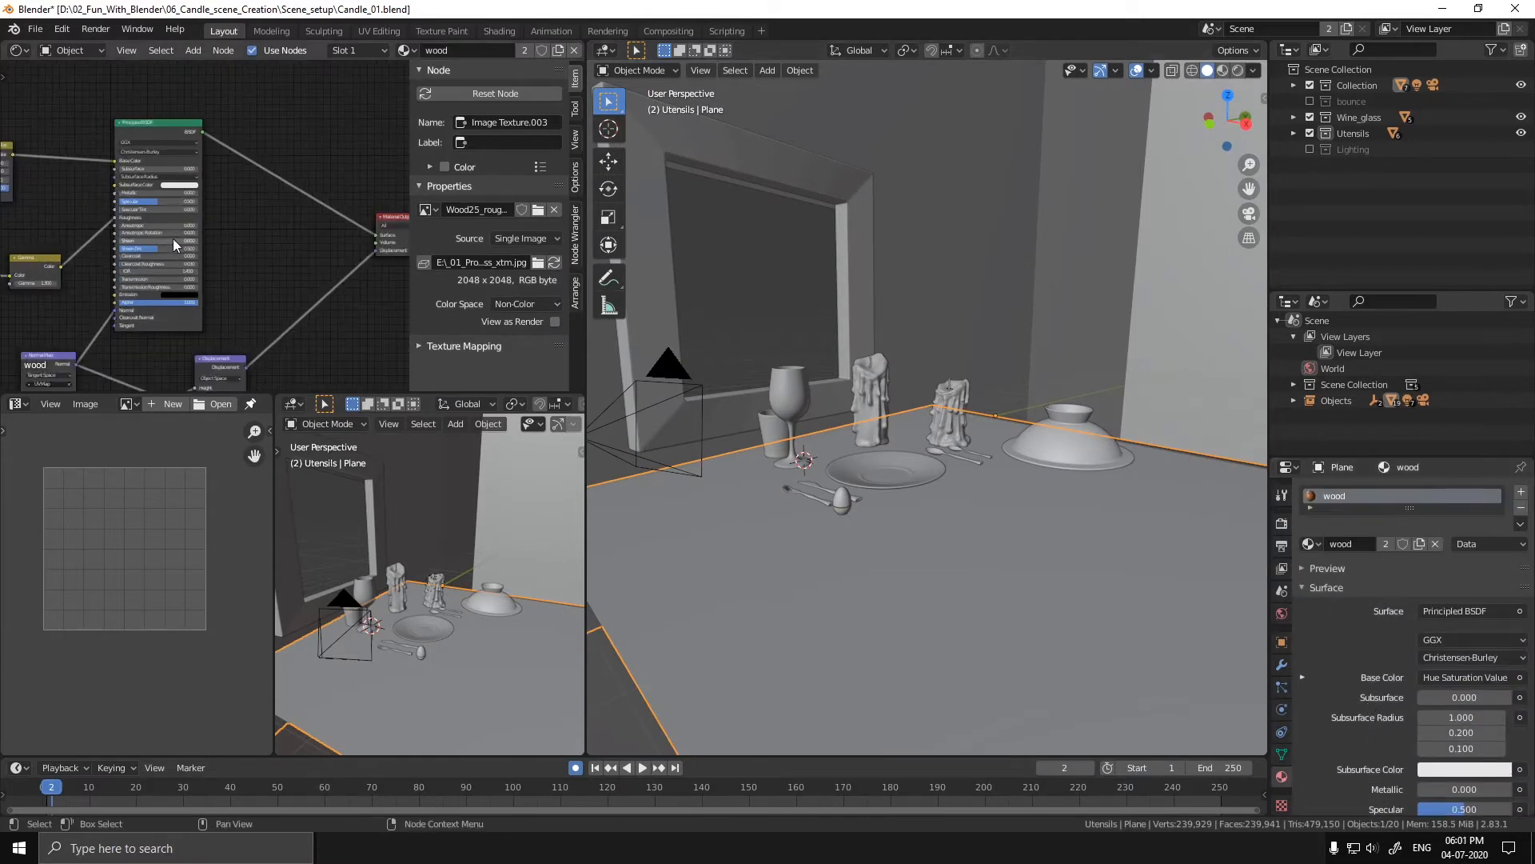
middle_drag(173, 242, 335, 181)
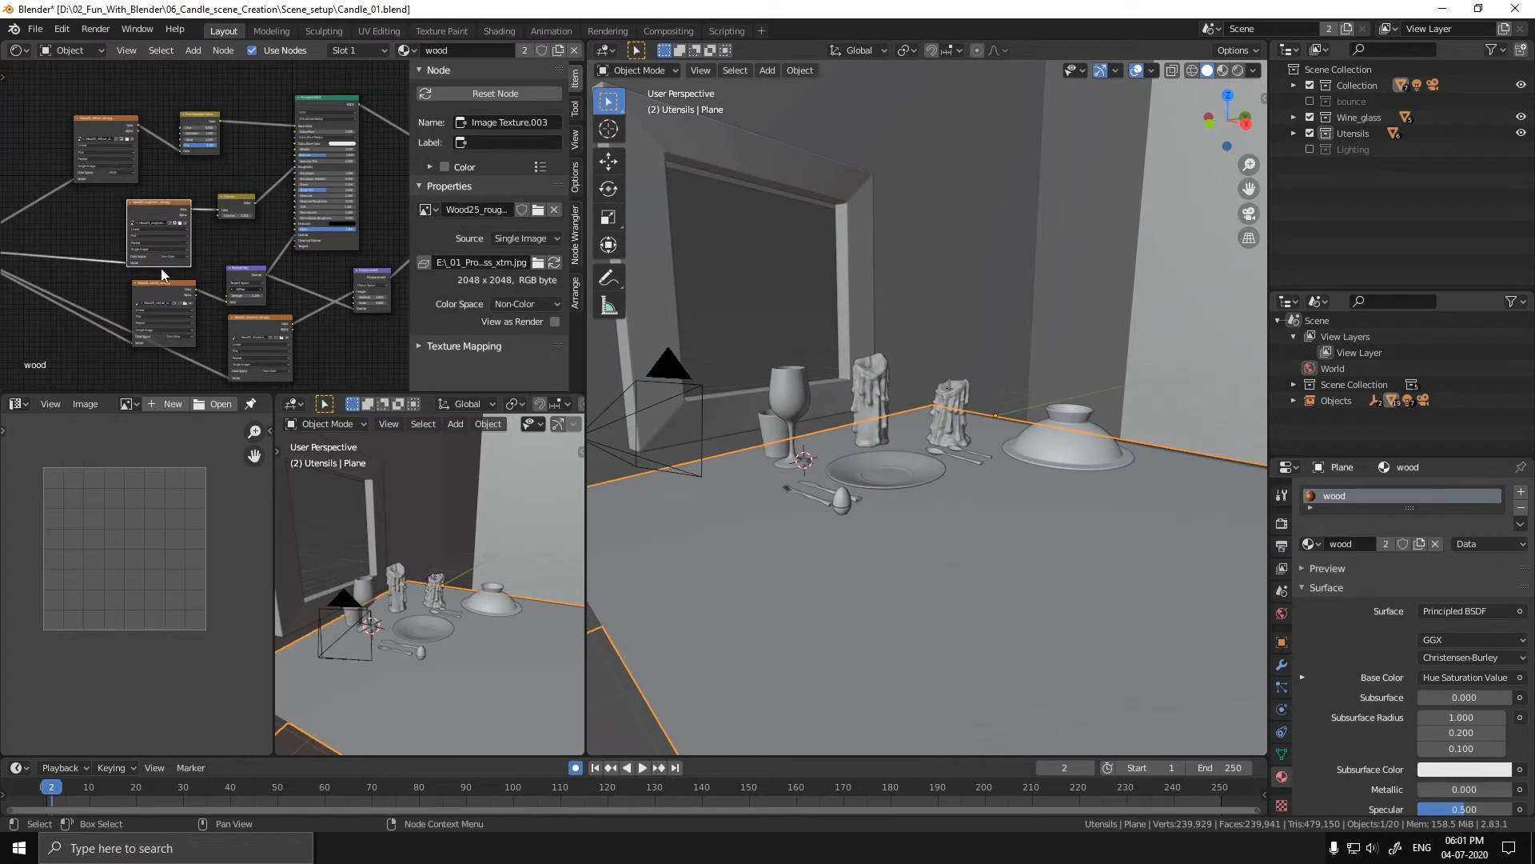
scroll(191, 230, down, 4)
scroll(190, 233, up, 3)
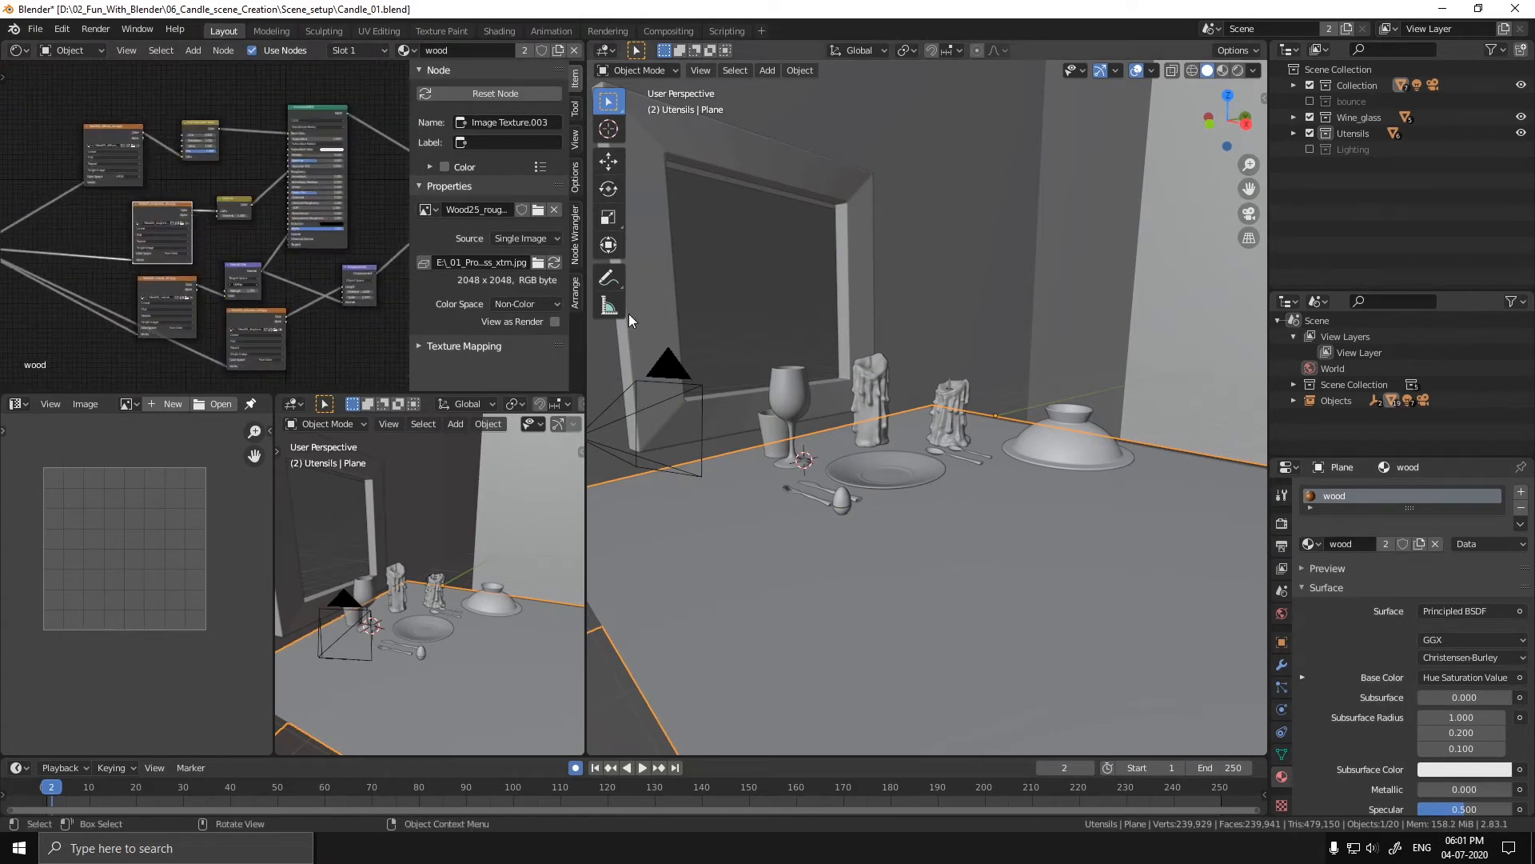
- Examine the table plane and the arrangement of objects on it, including its mesh in Edit Mode
click(815, 542)
scroll(814, 543, down, 4)
scroll(865, 525, up, 3)
scroll(885, 504, down, 4)
scroll(885, 516, up, 1)
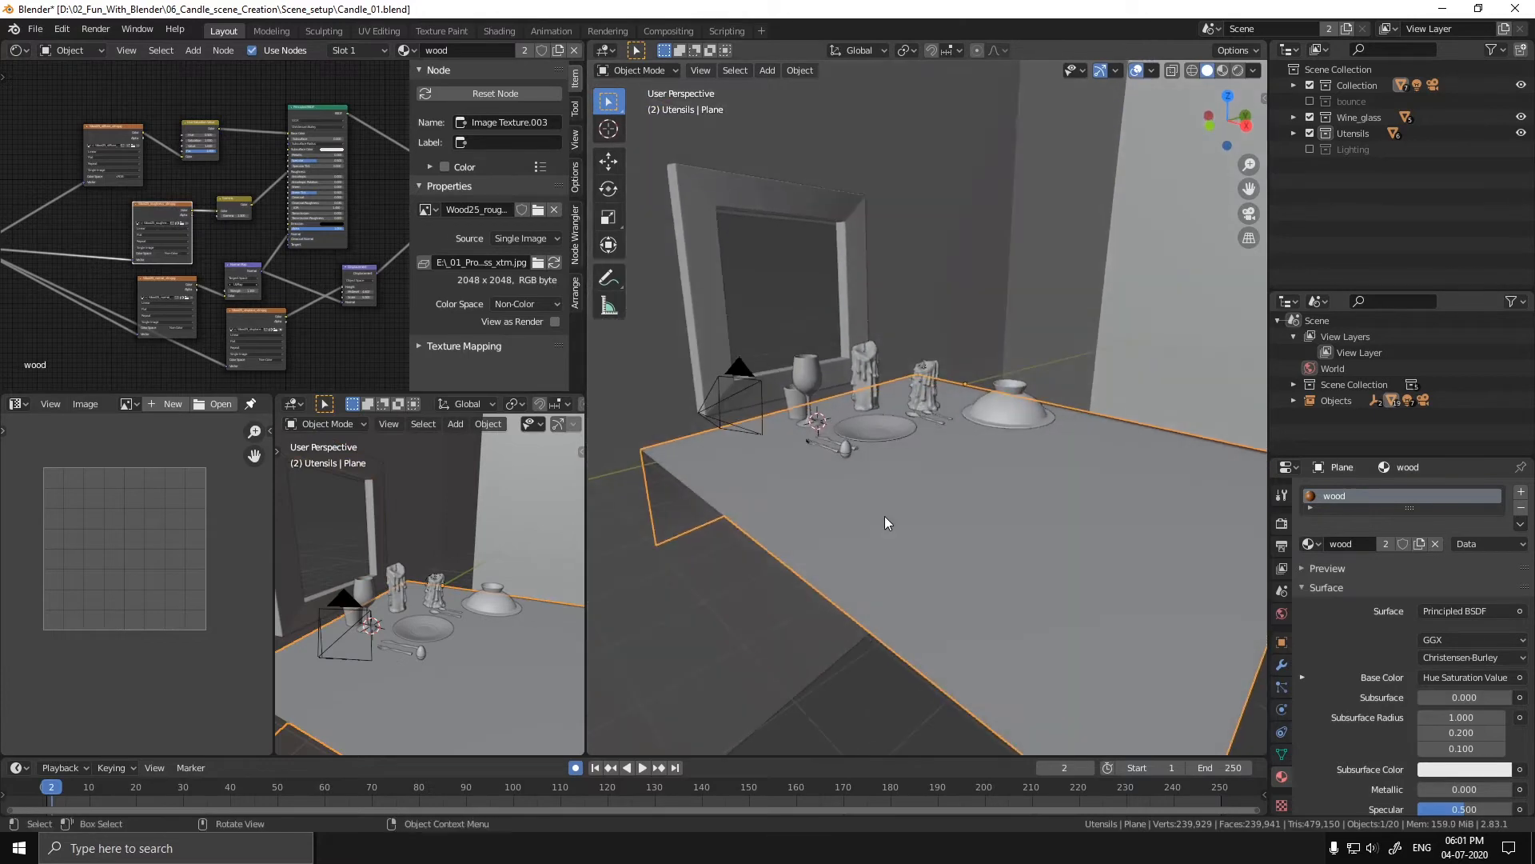
key(Tab)
middle_drag(1041, 490, 920, 482)
scroll(897, 492, up, 5)
key(Tab)
key(alt+a)
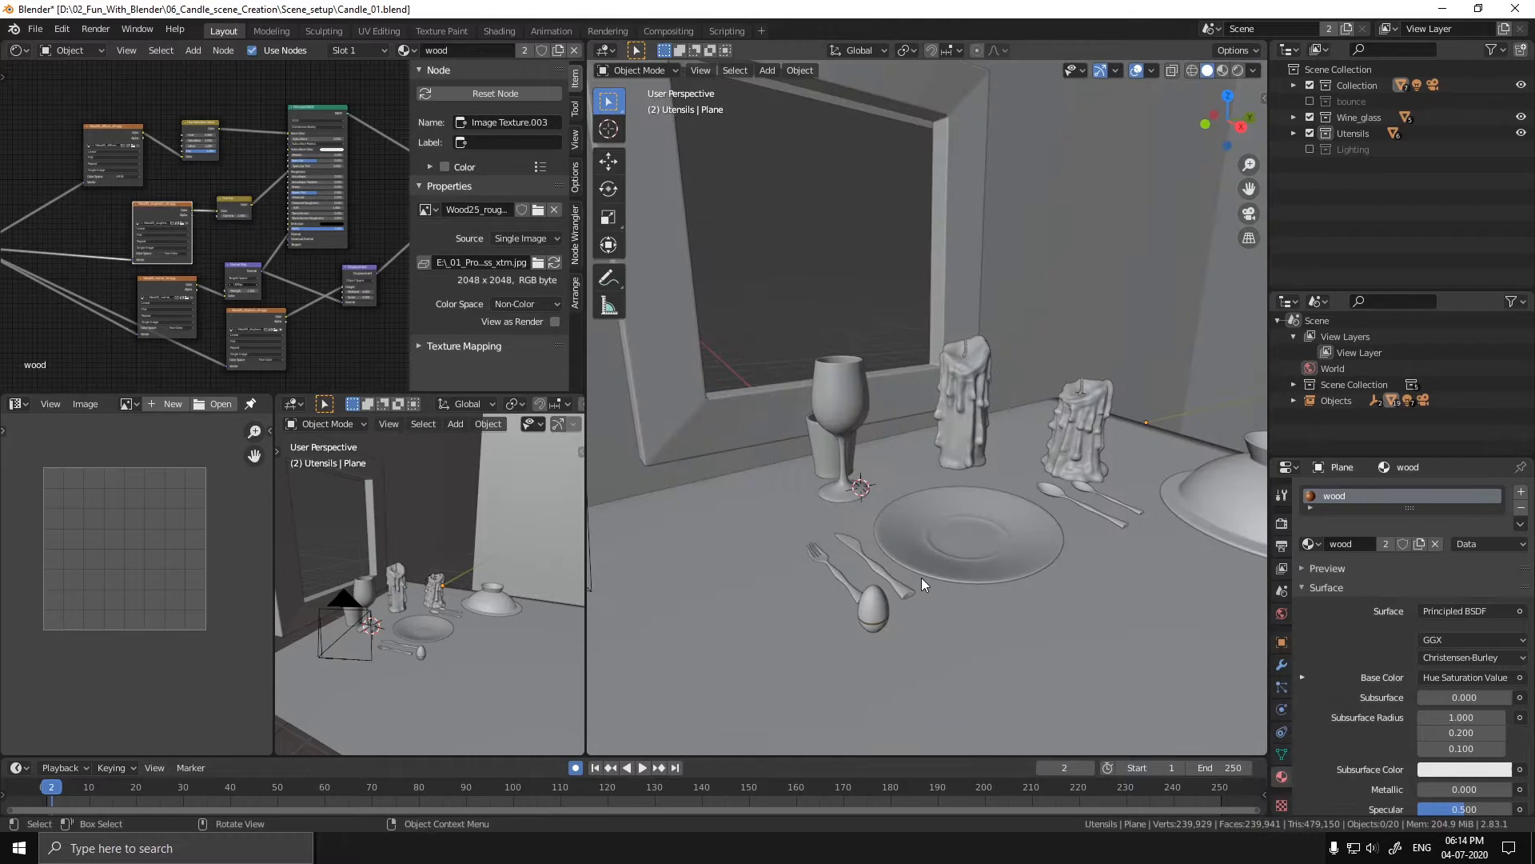
scroll(920, 580, down, 4)
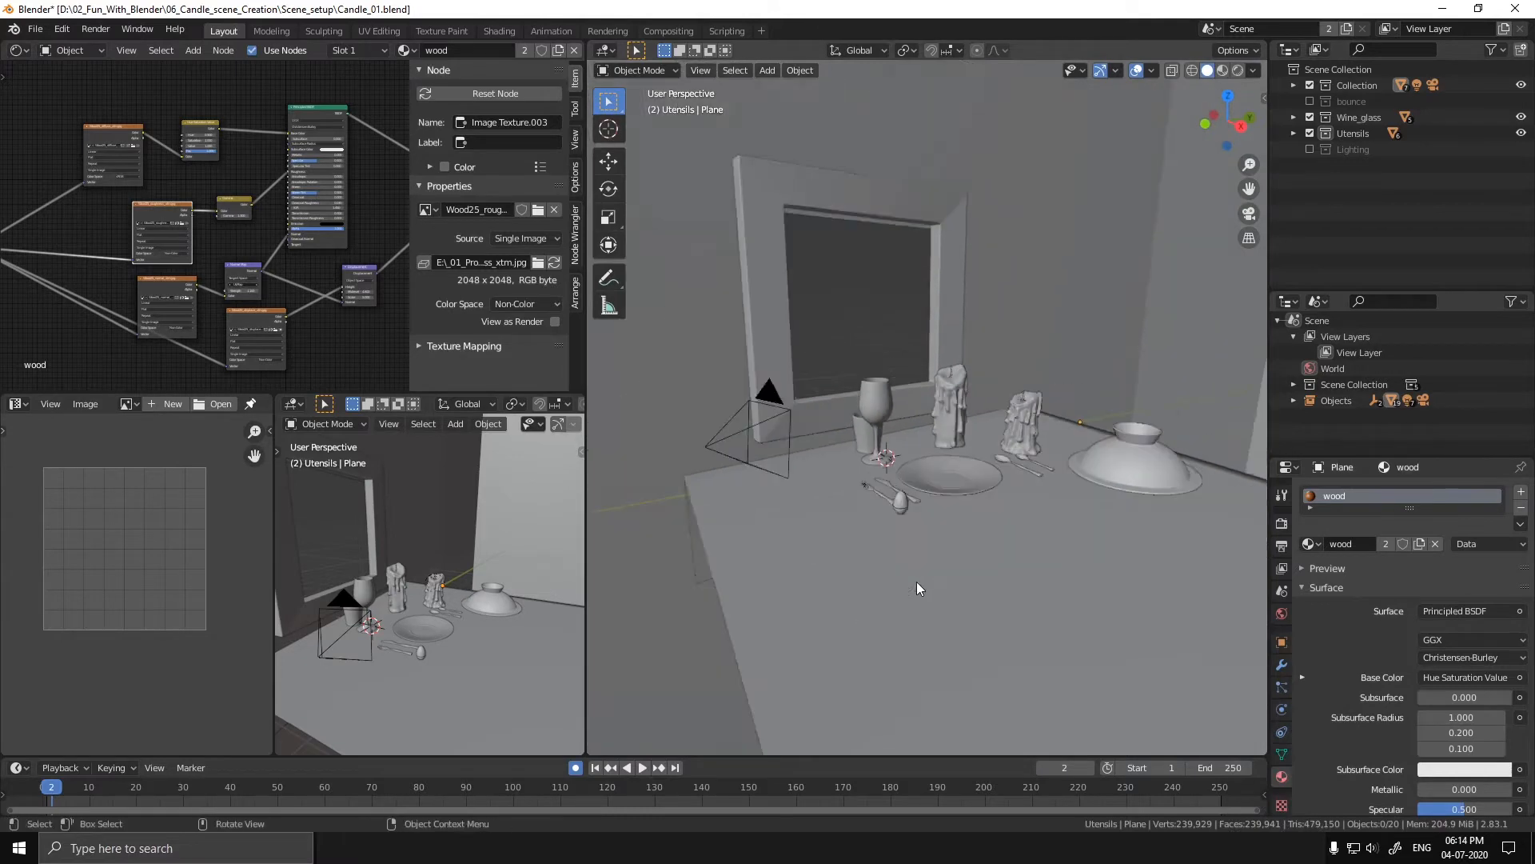
scroll(912, 585, up, 5)
- Select the table plane's whole mesh in Edit Mode and examine its UV layout and the unwrap options
click(824, 563)
key(Tab)
key(a)
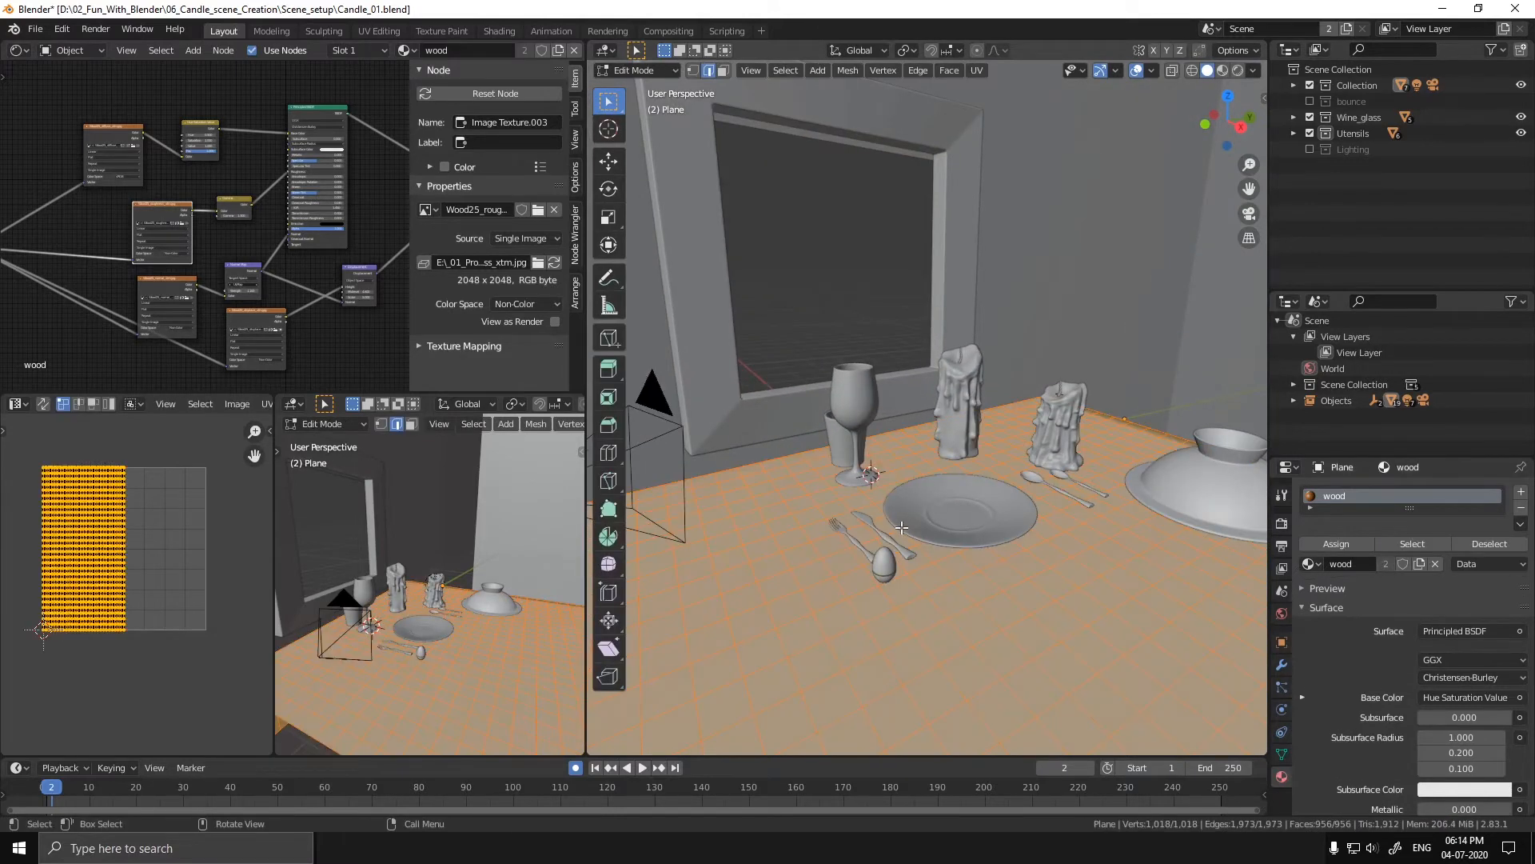
key(u)
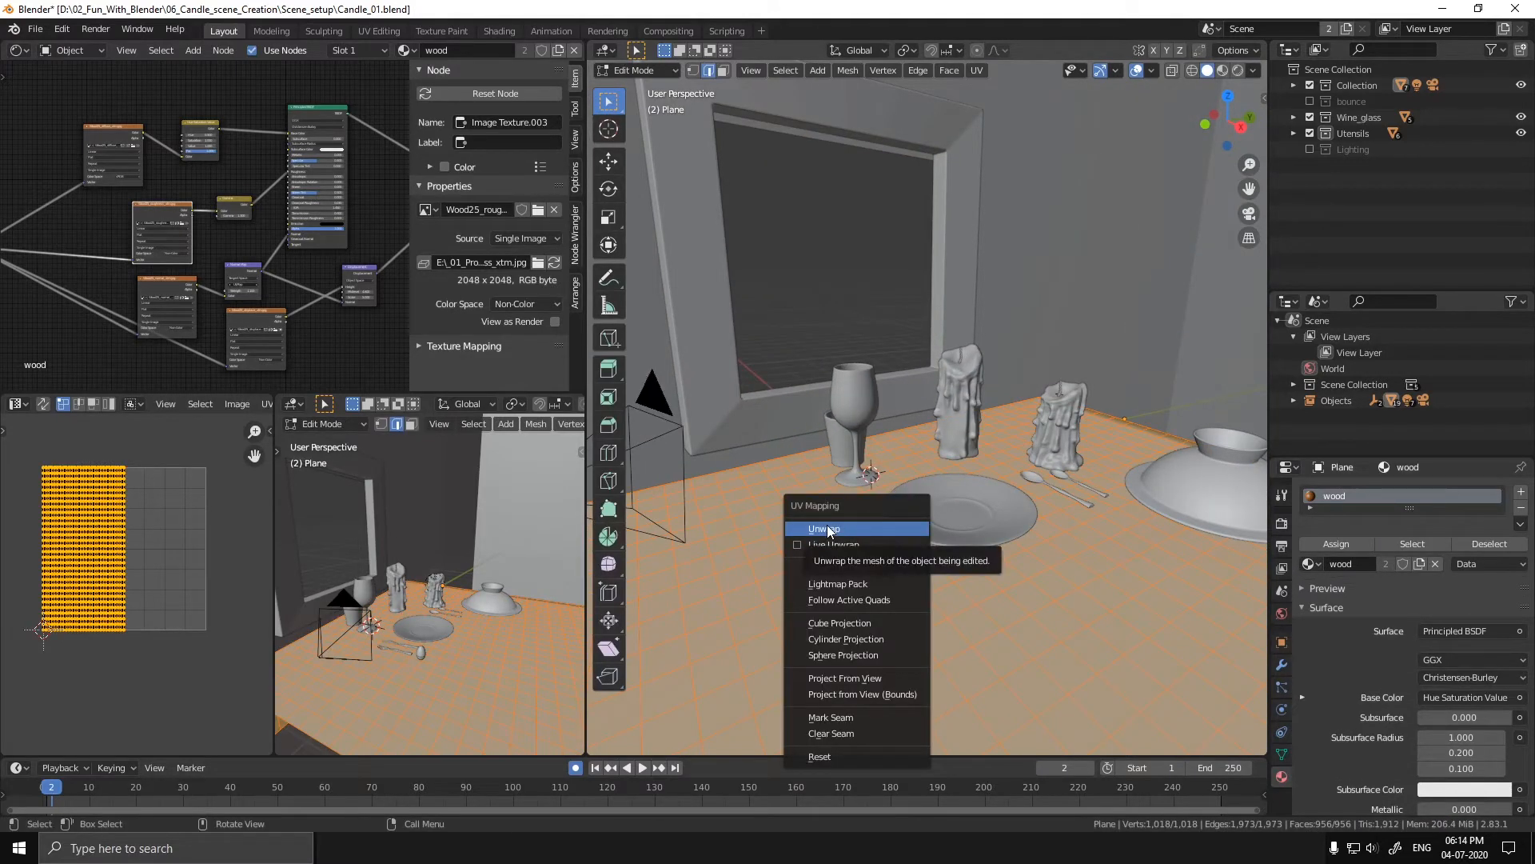
key(Tab)
- Link the table's wood material to the window frame with Make Links > Materials
middle_drag(838, 492, 853, 493)
scroll(852, 493, down, 4)
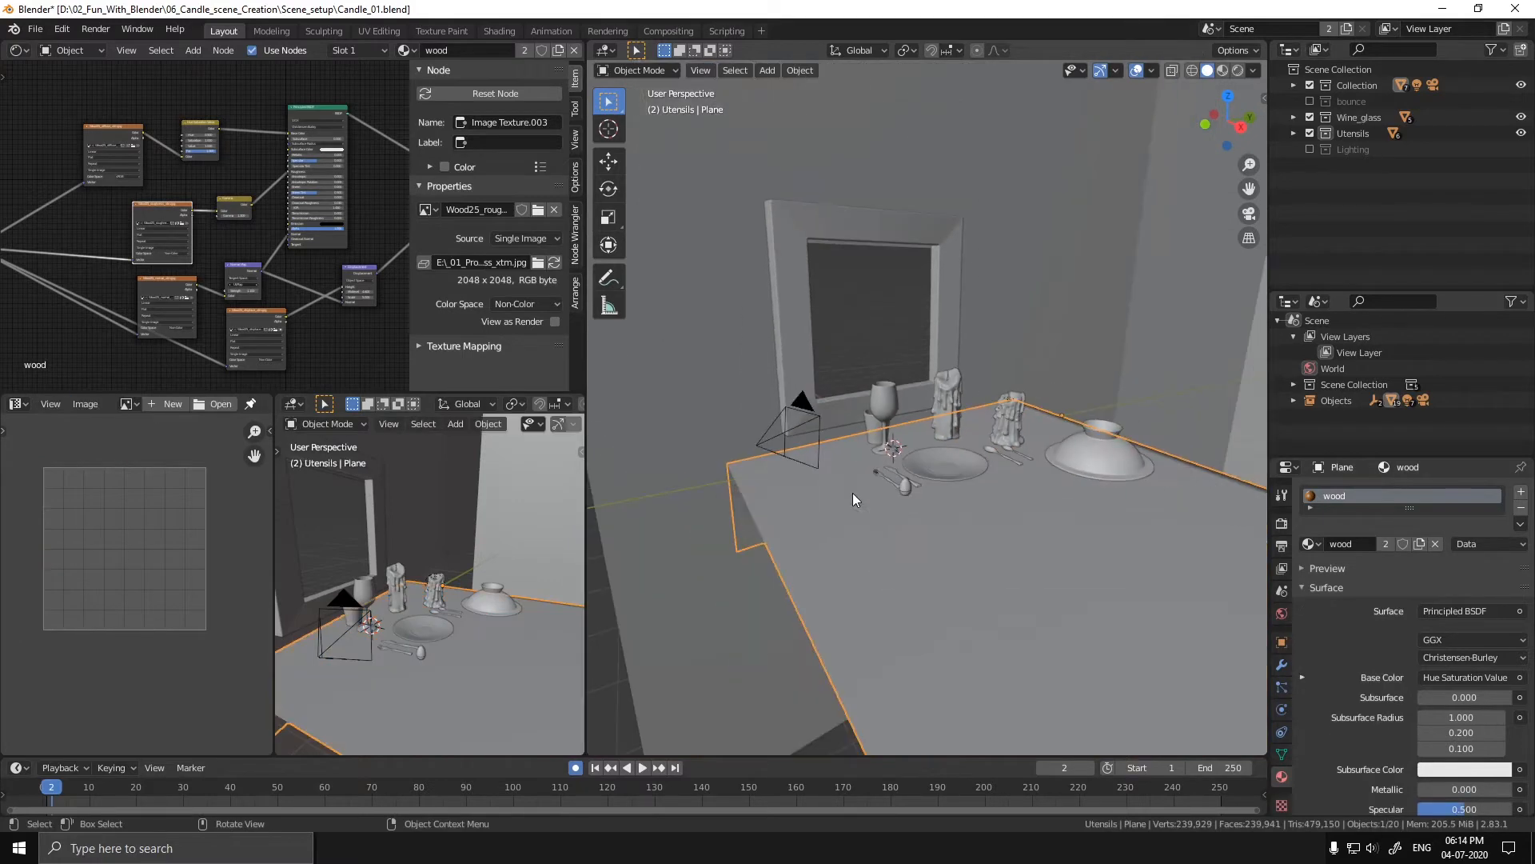
scroll(854, 489, up, 3)
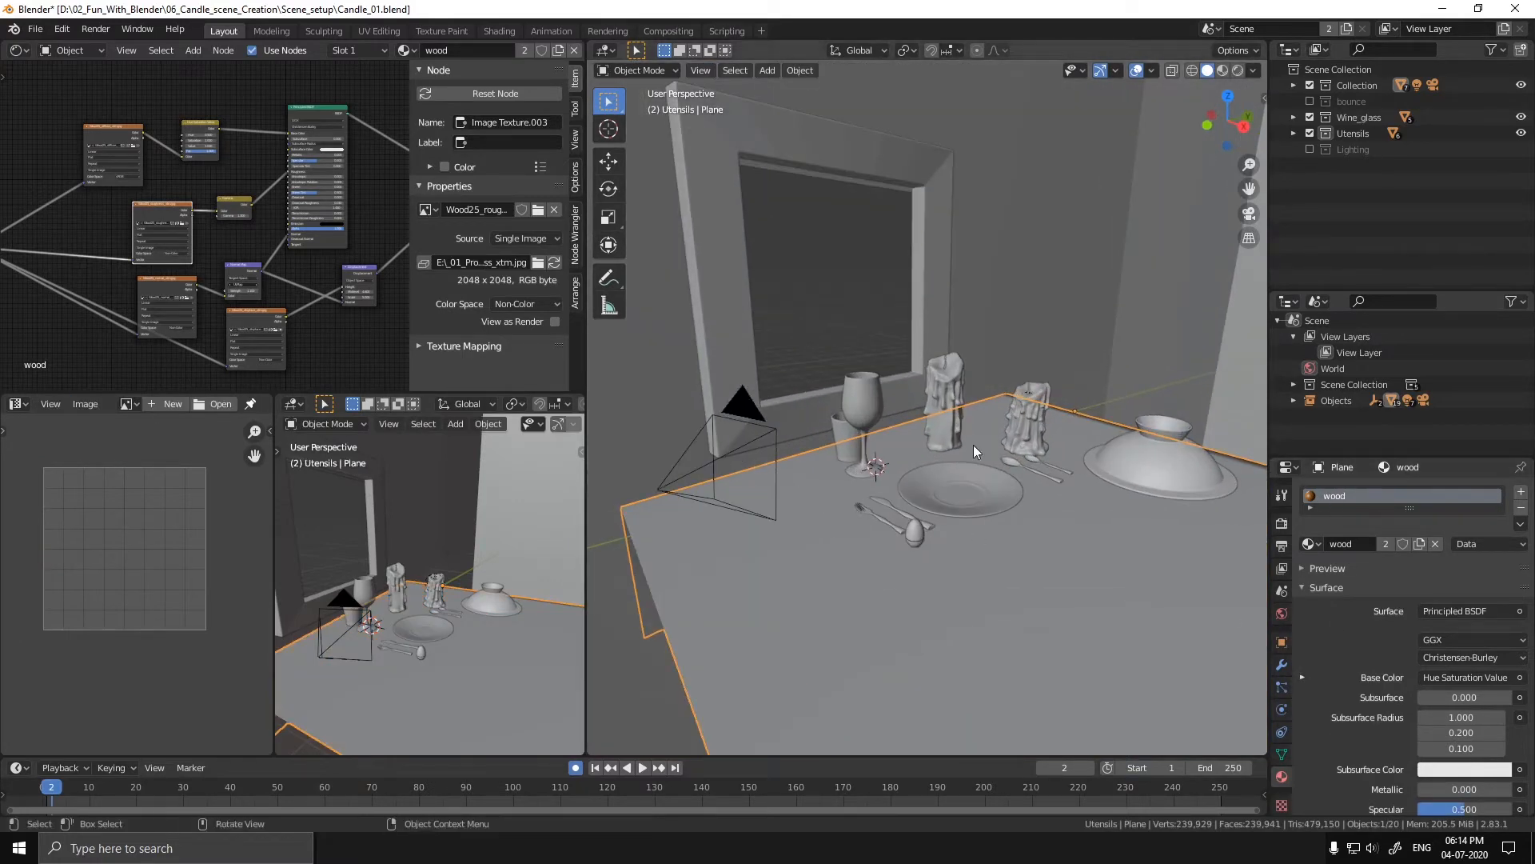
scroll(136, 160, up, 6)
scroll(112, 170, down, 8)
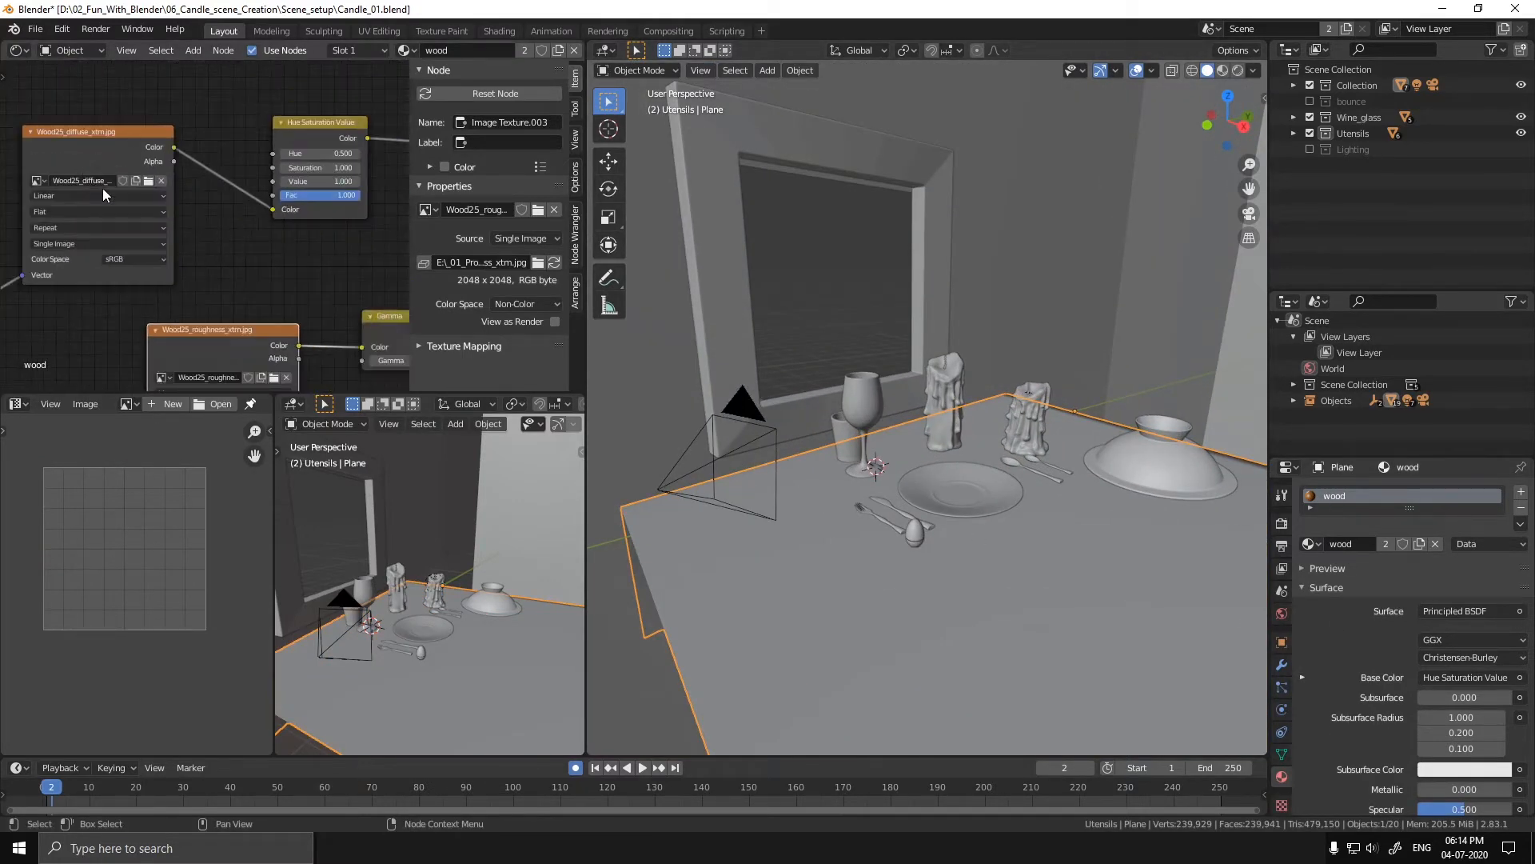
middle_drag(27, 254, 62, 255)
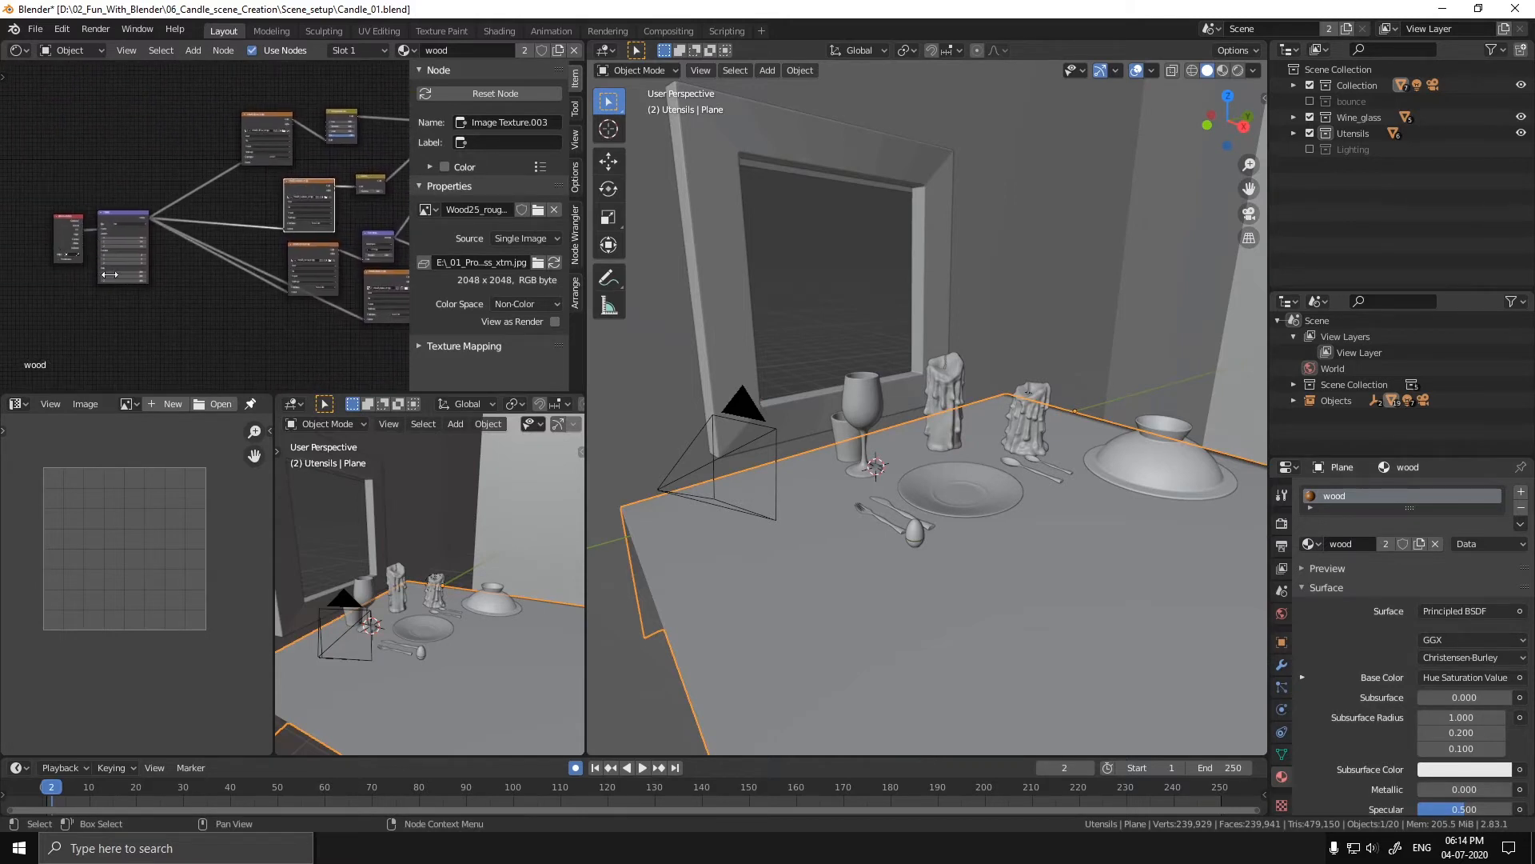
shift+click(731, 357)
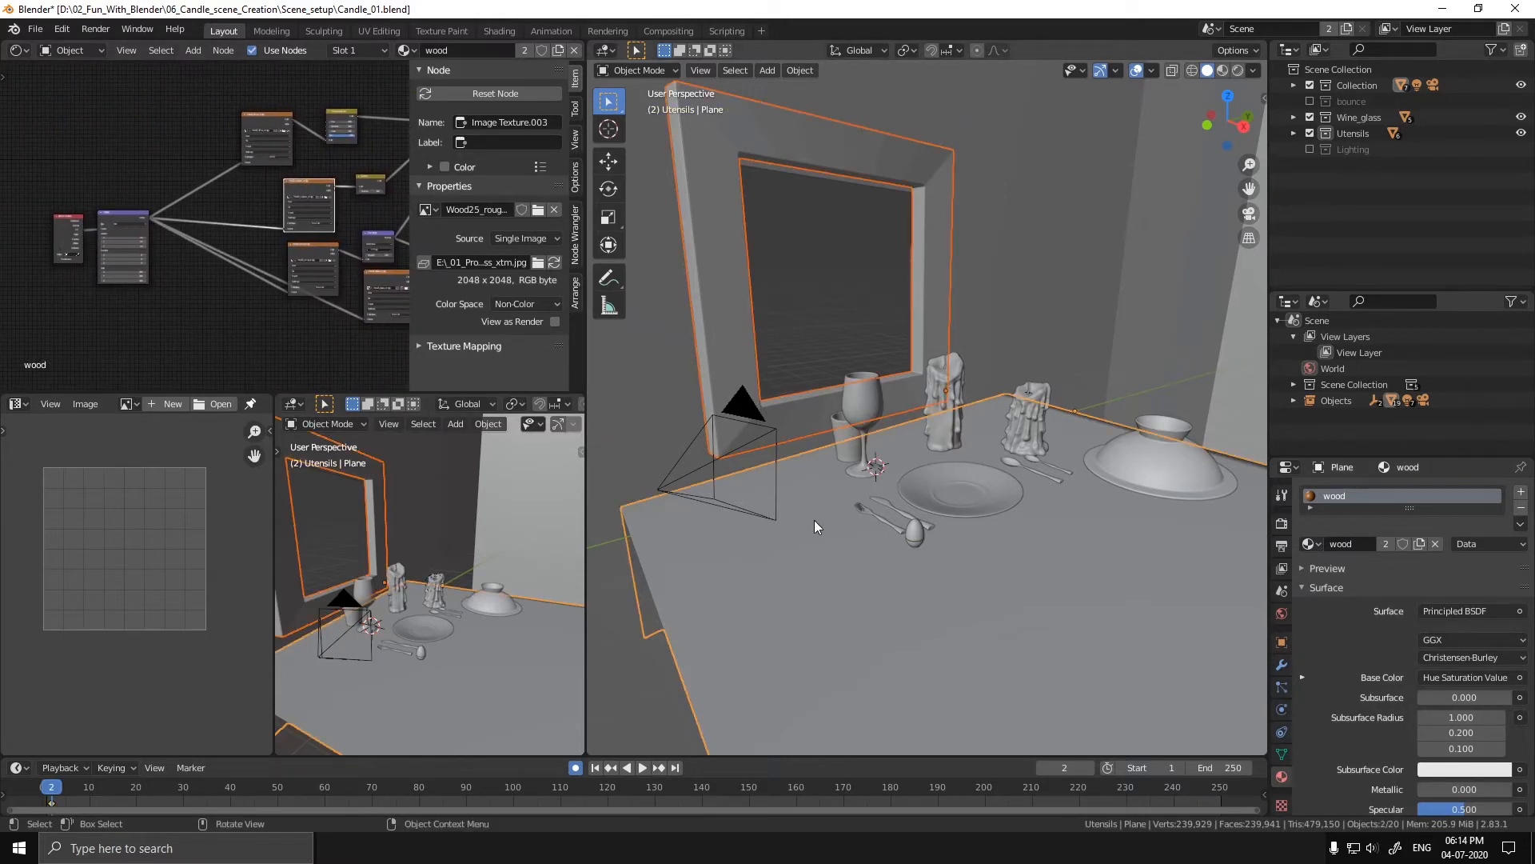
key(ctrl+l)
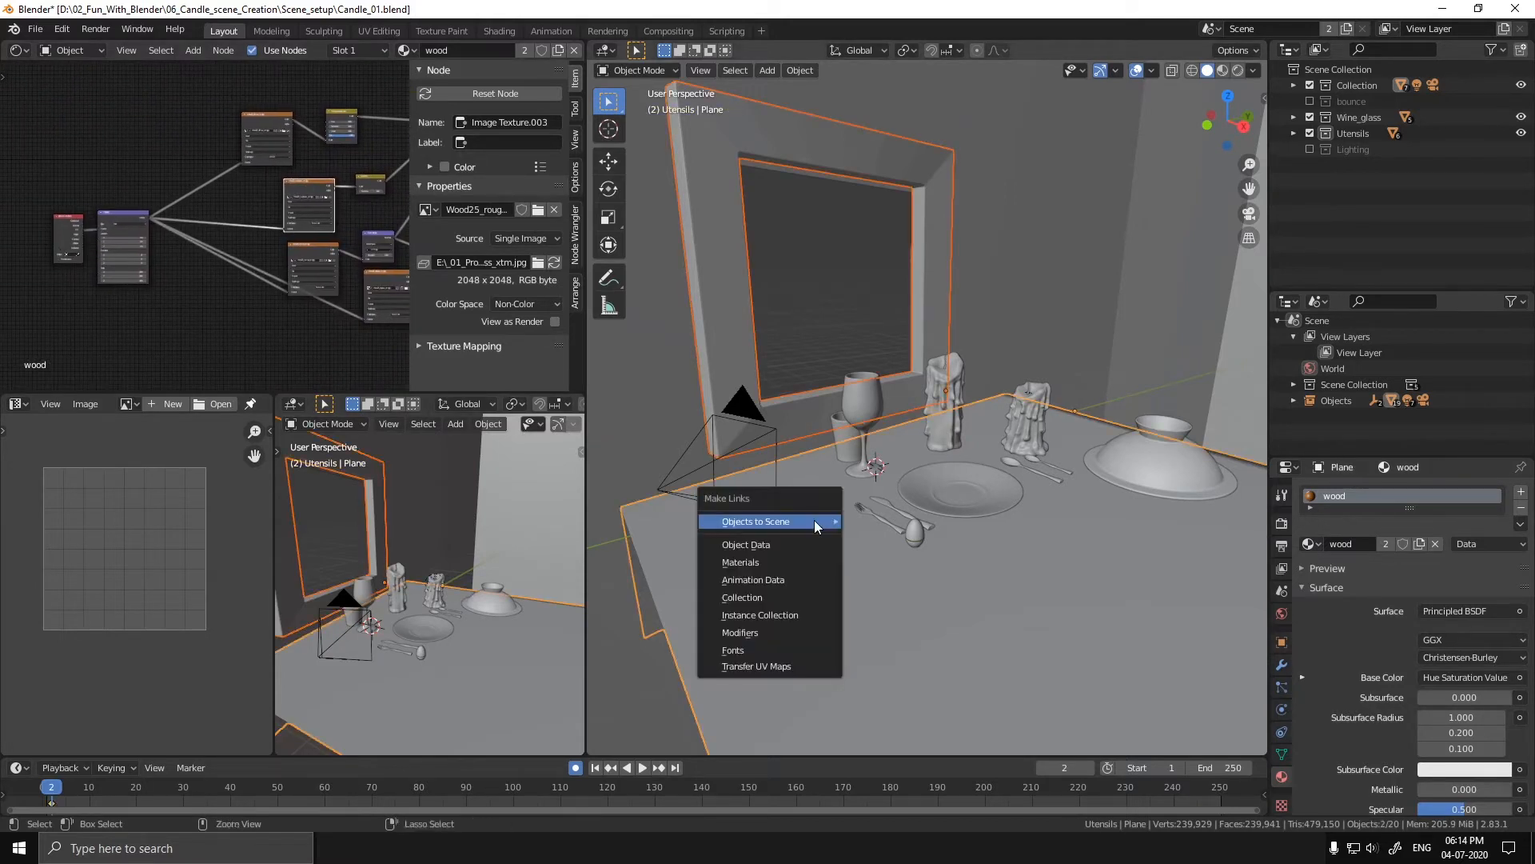
click(800, 566)
- Select the window frame and examine the scale values in its wood material's Mapping node
click(792, 307)
middle_drag(244, 159, 230, 100)
scroll(236, 276, up, 7)
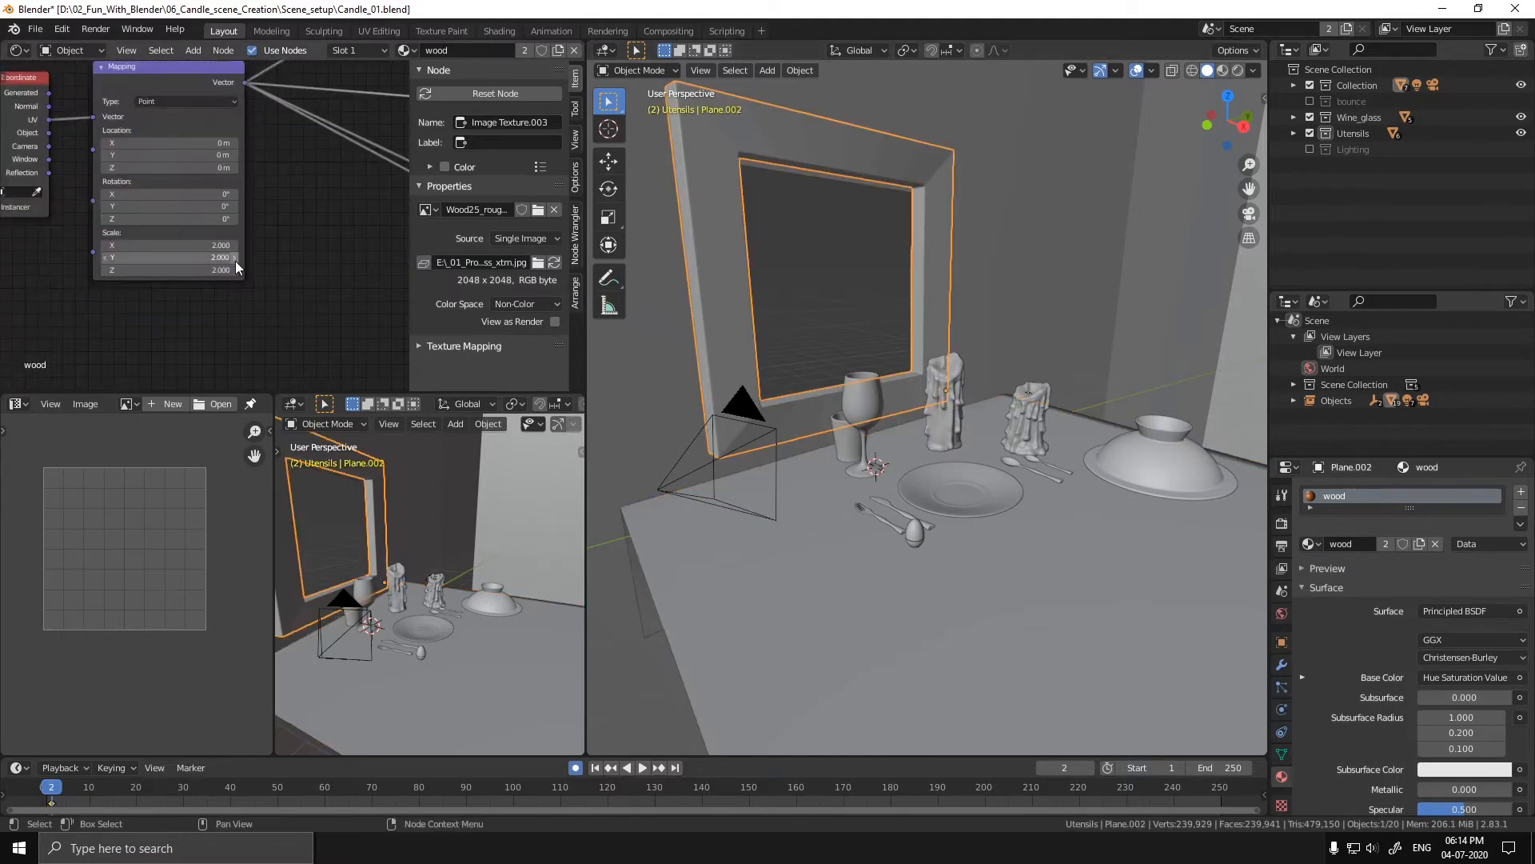
click(694, 552)
middle_drag(799, 419, 905, 478)
scroll(243, 194, down, 6)
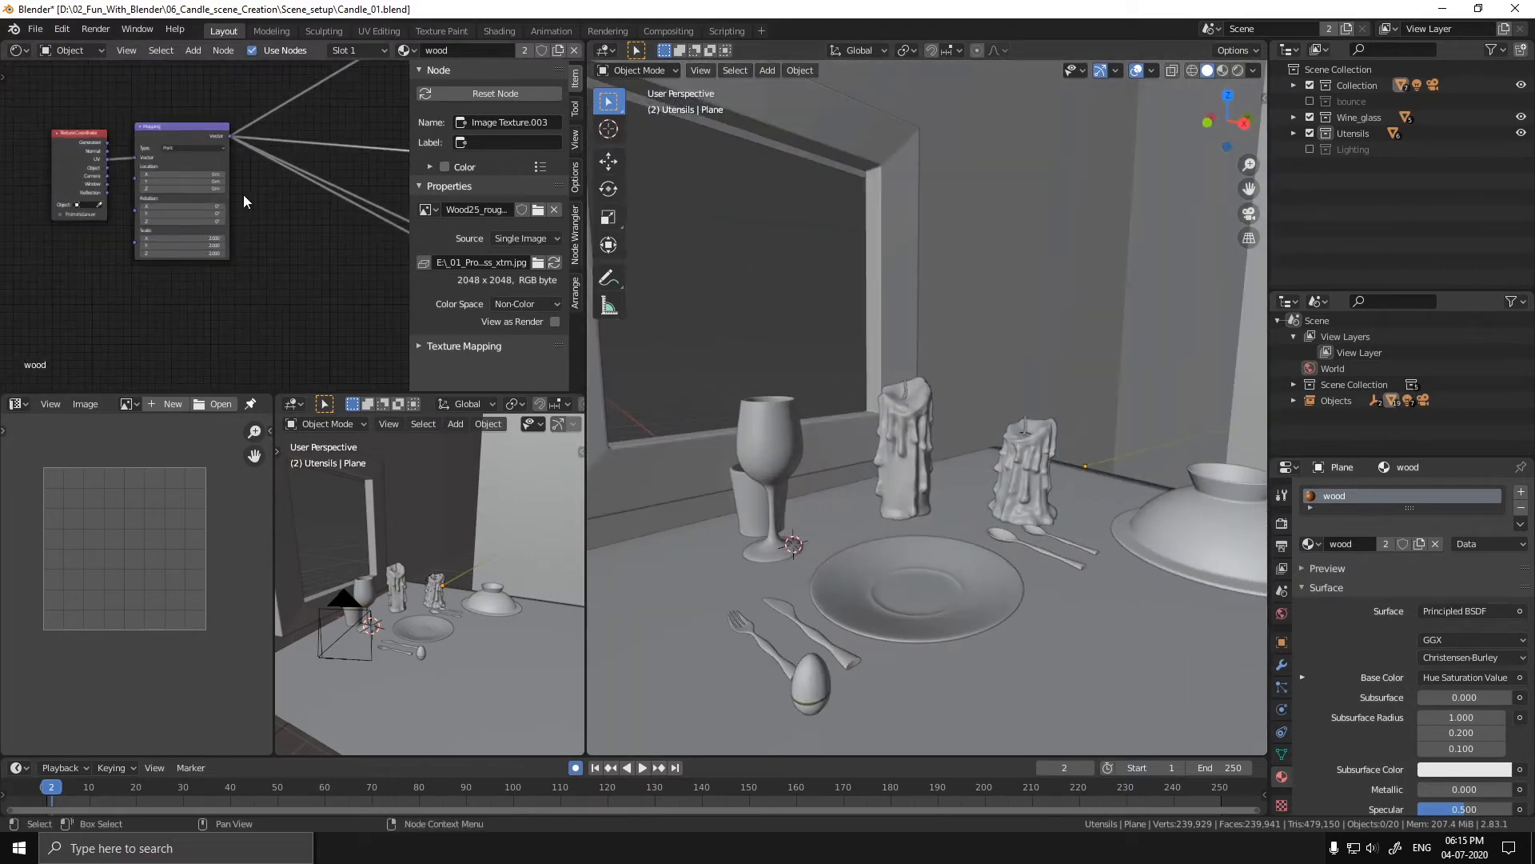
- Show the World shader nodes and examine the Background and Volume Scatter settings, including the scatter colour's hex value
click(84, 51)
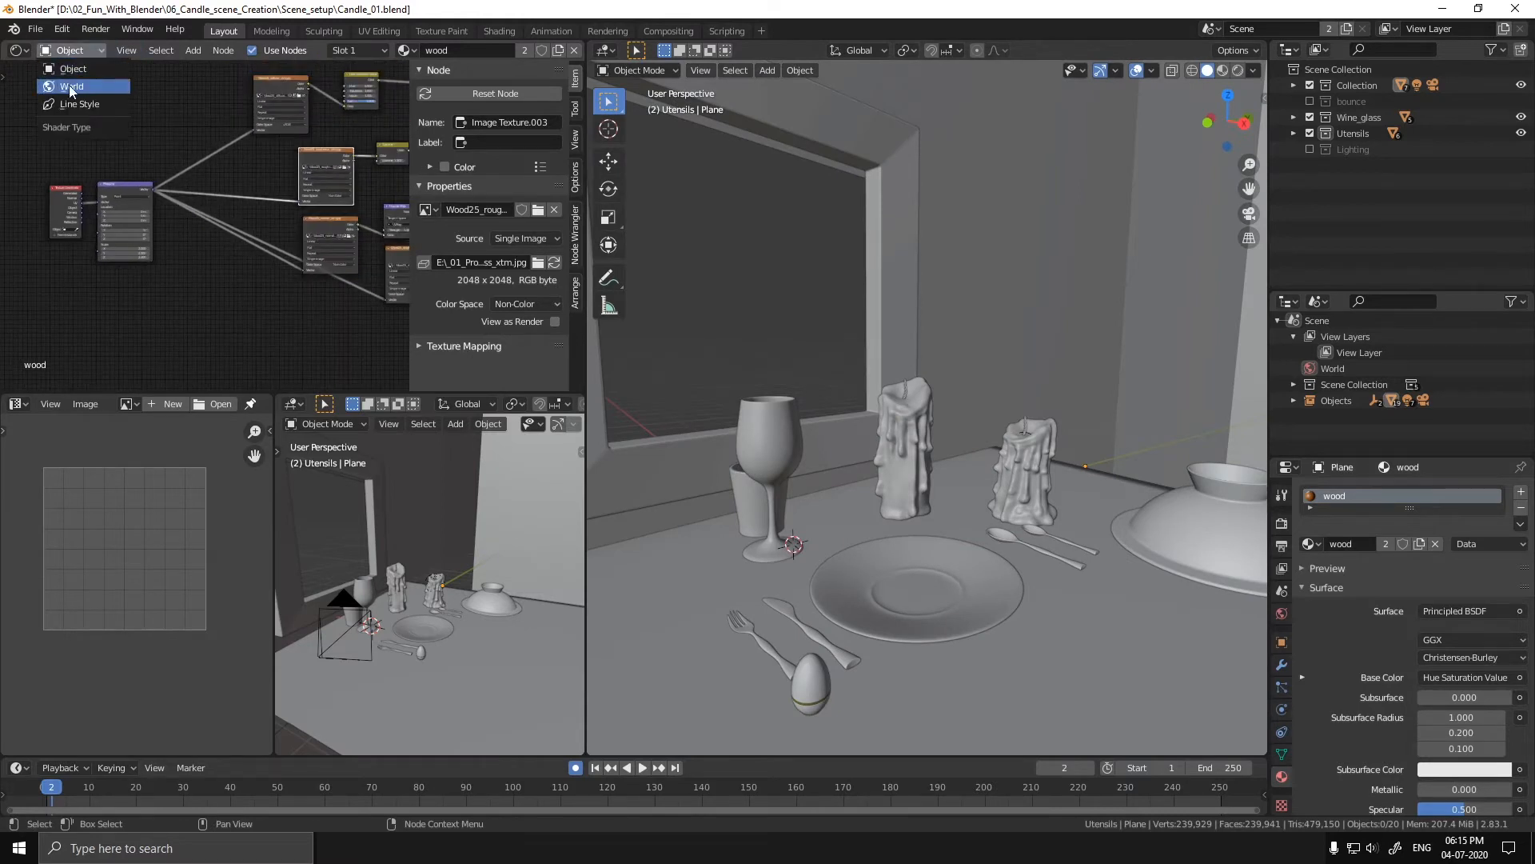
click(70, 88)
middle_drag(193, 194, 211, 248)
scroll(163, 186, up, 8)
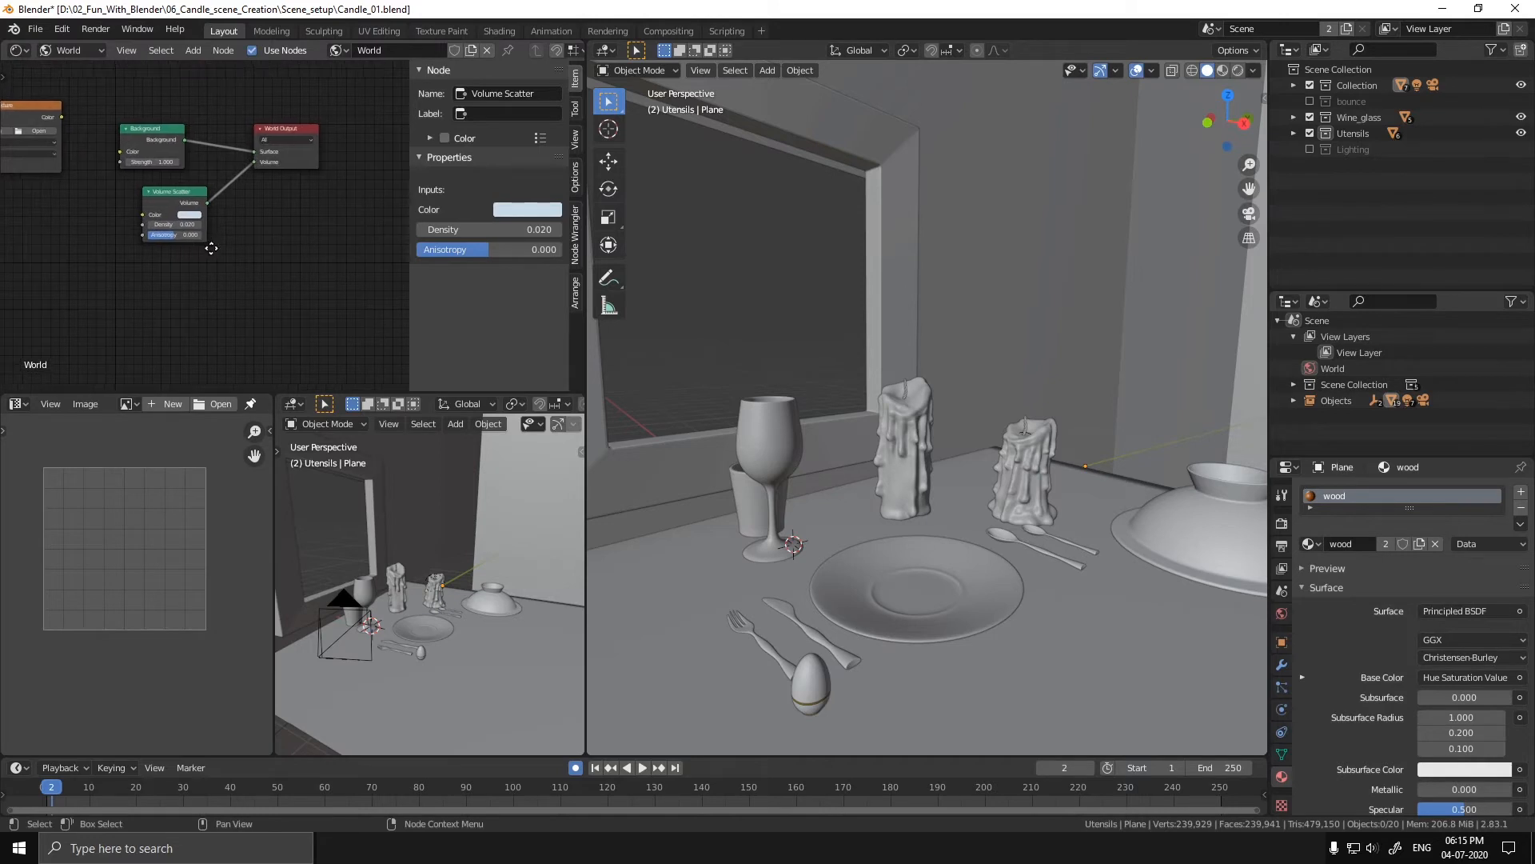
scroll(211, 248, up, 2)
click(150, 138)
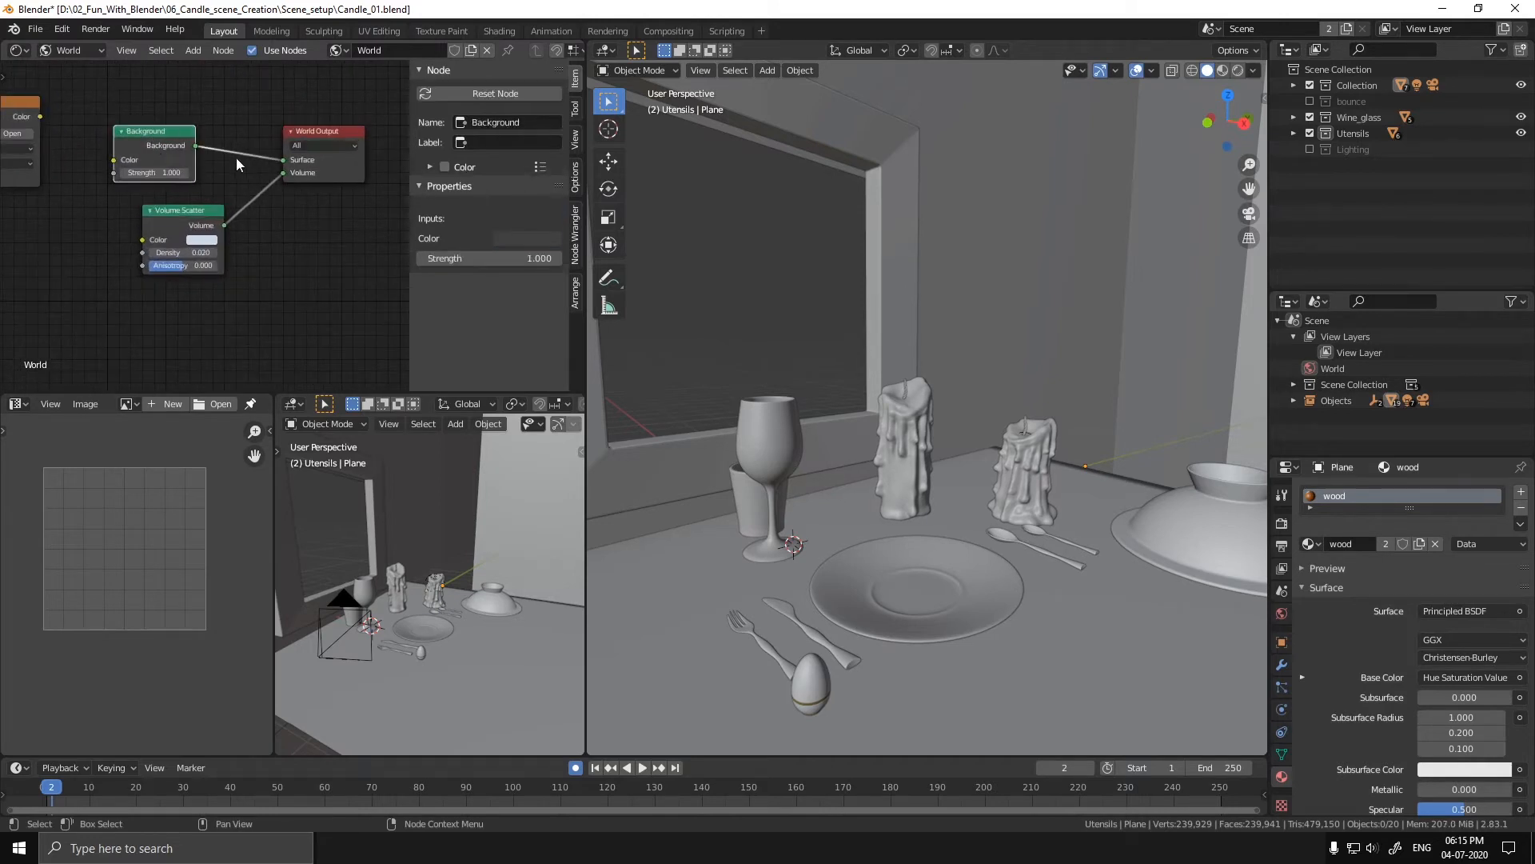
click(196, 232)
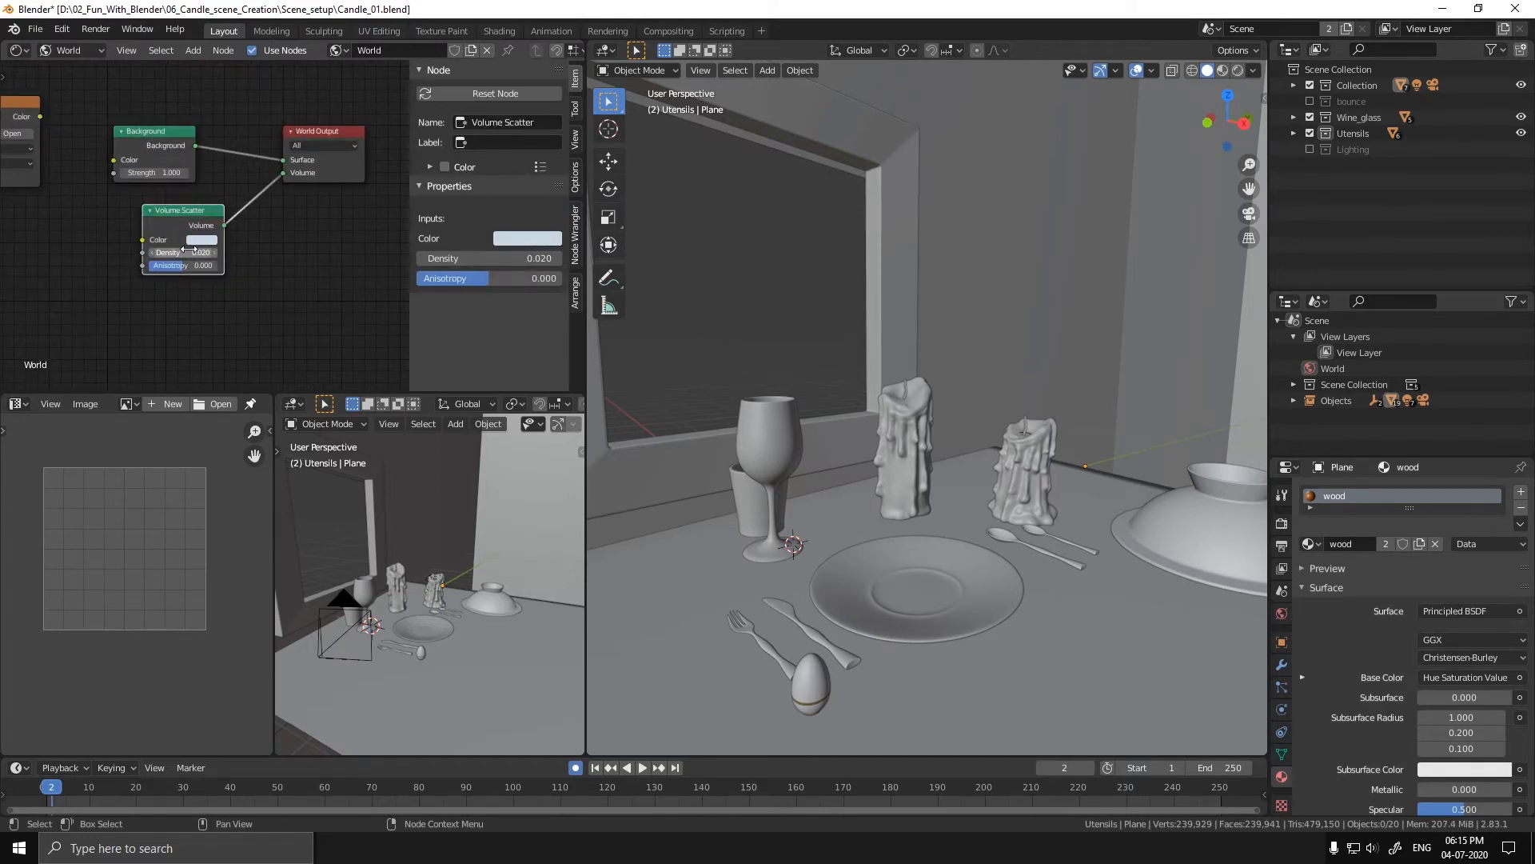
click(196, 240)
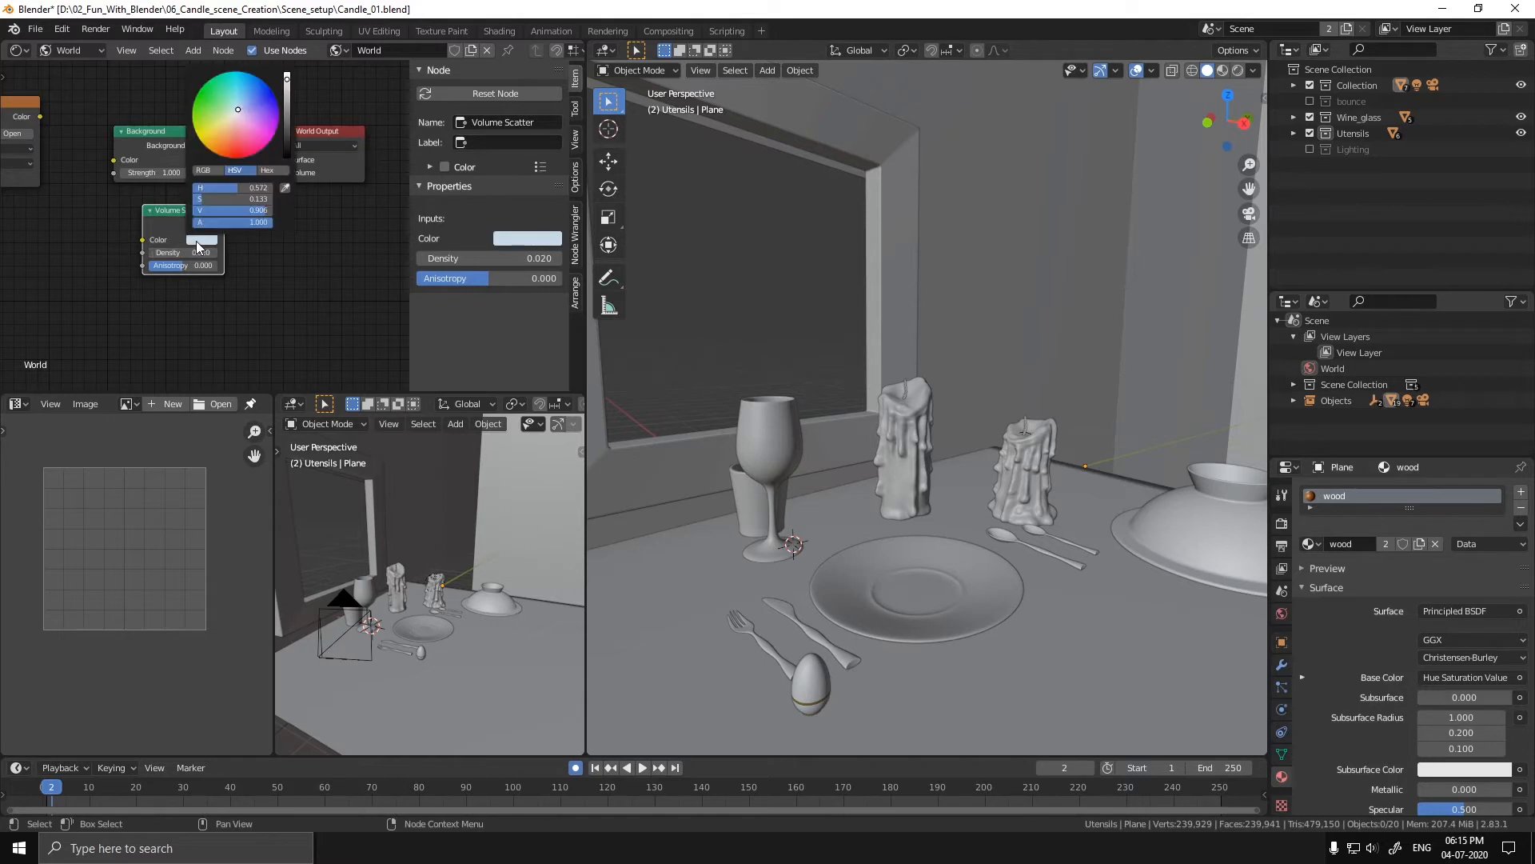
click(265, 170)
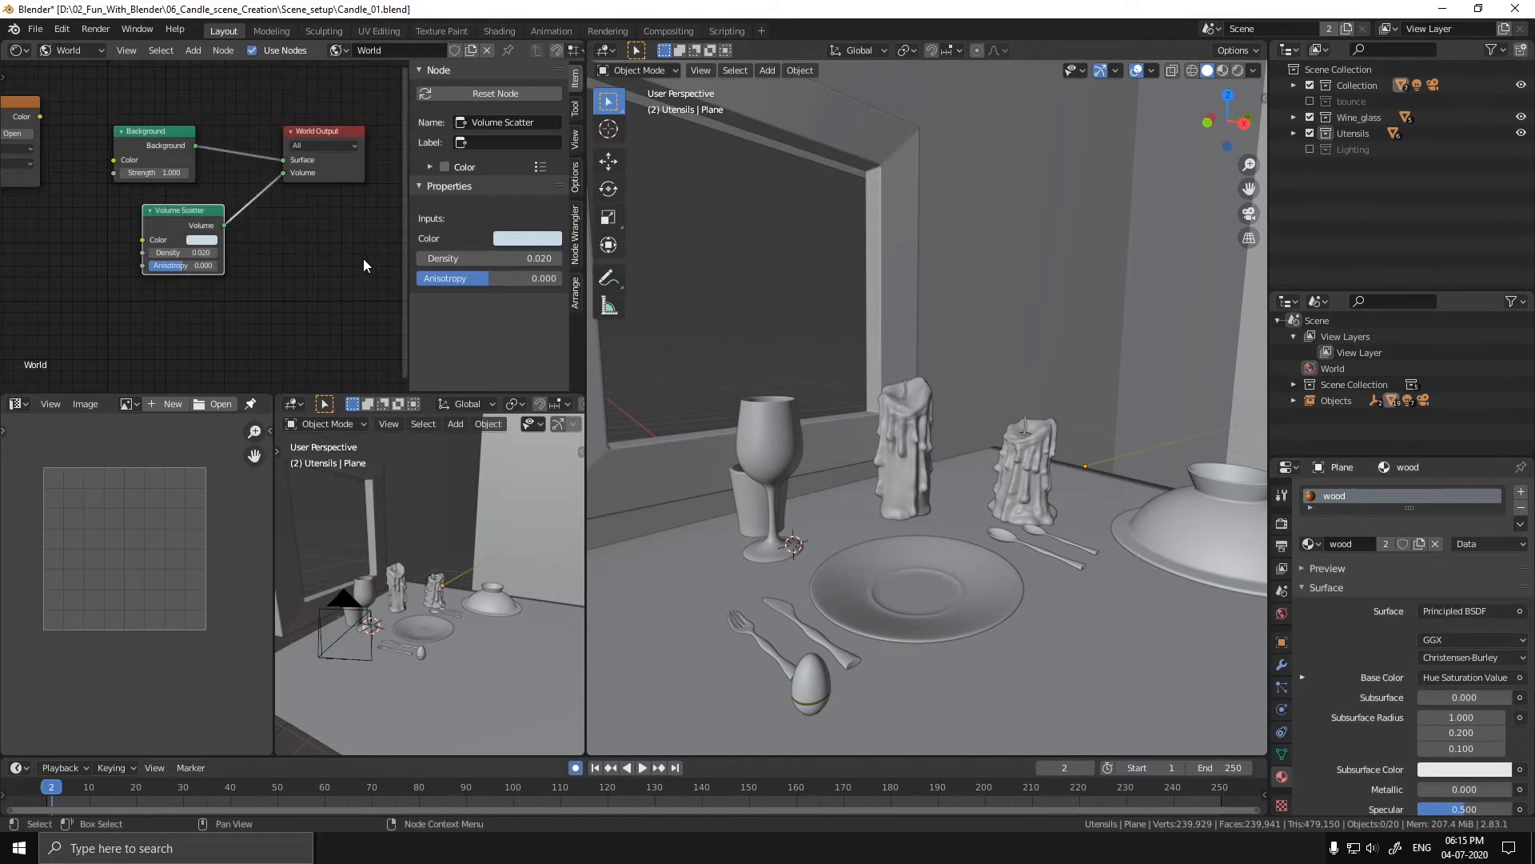
scroll(290, 243, down, 4)
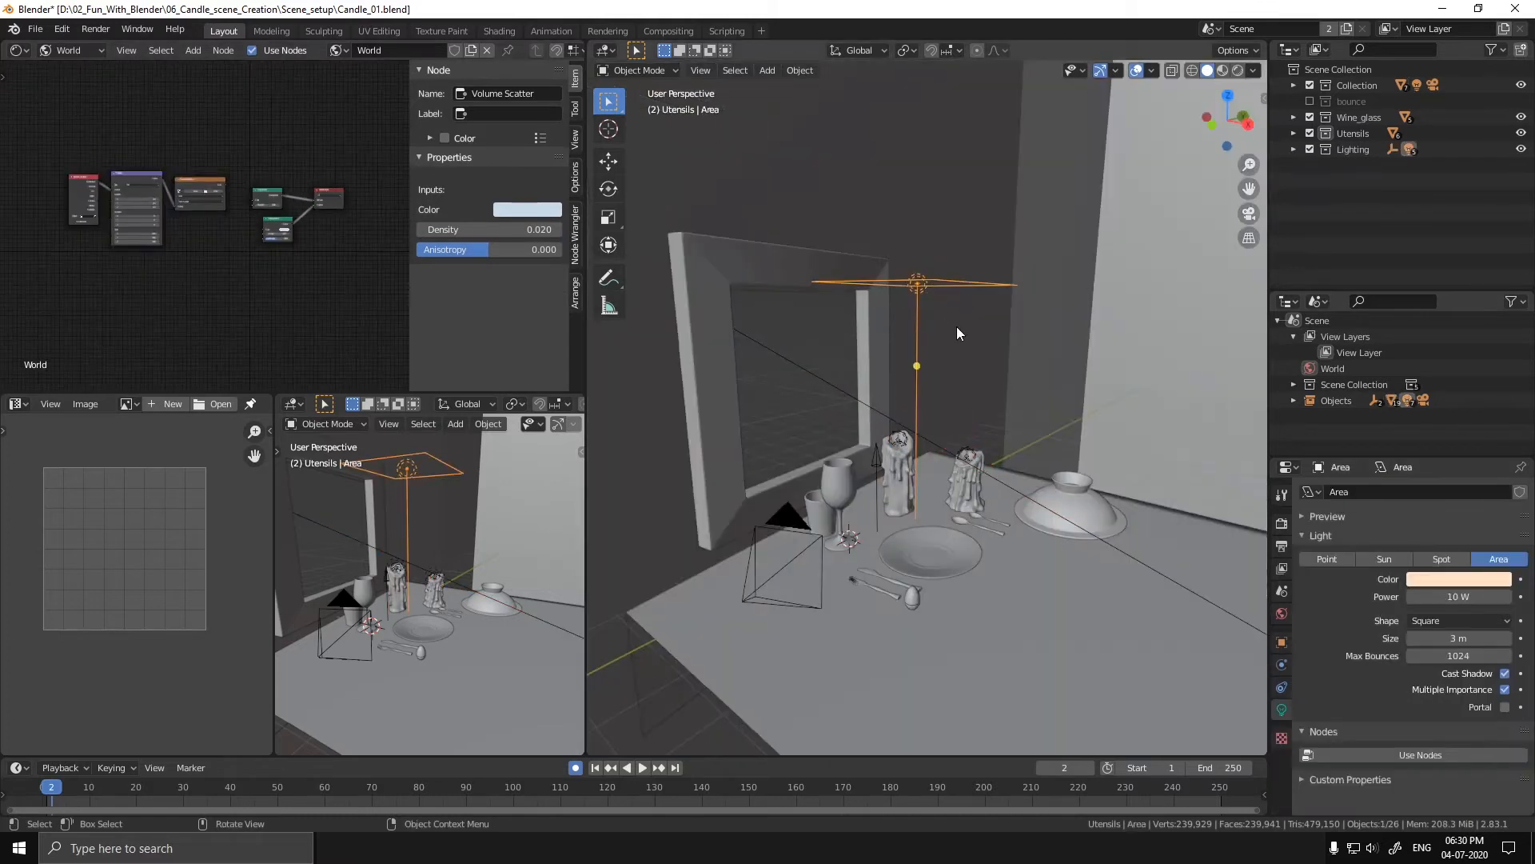
- Set the power of the area light above the table to 15 W and open its colour picker
middle_drag(956, 326, 995, 372)
click(1448, 596)
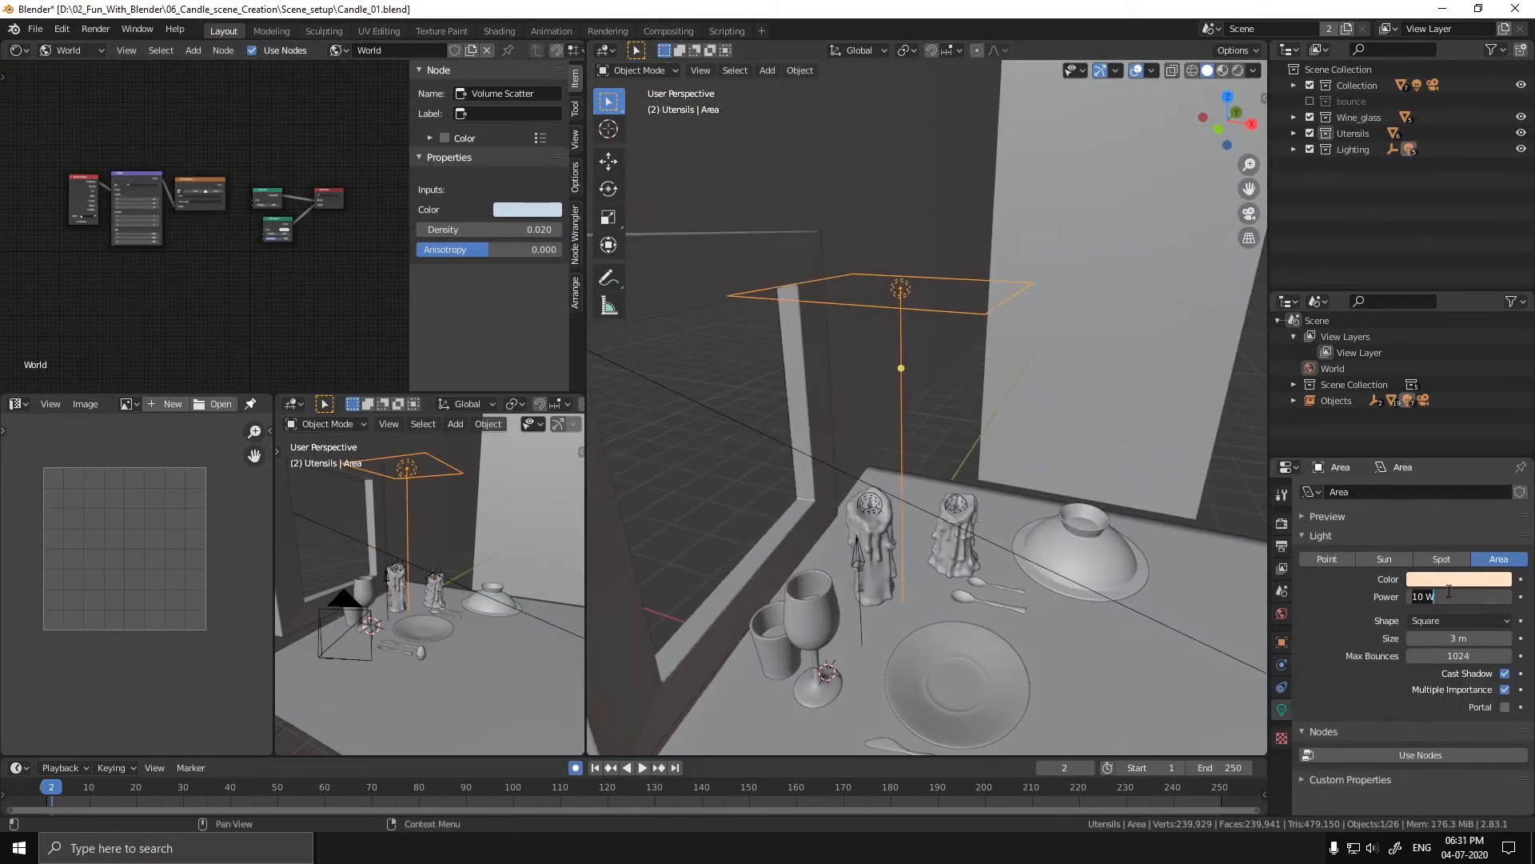
text(15)
key(Return)
click(1460, 579)
- Select the Sun area light outside the window and examine its colour, power and size
middle_drag(1252, 603, 1000, 468)
click(782, 421)
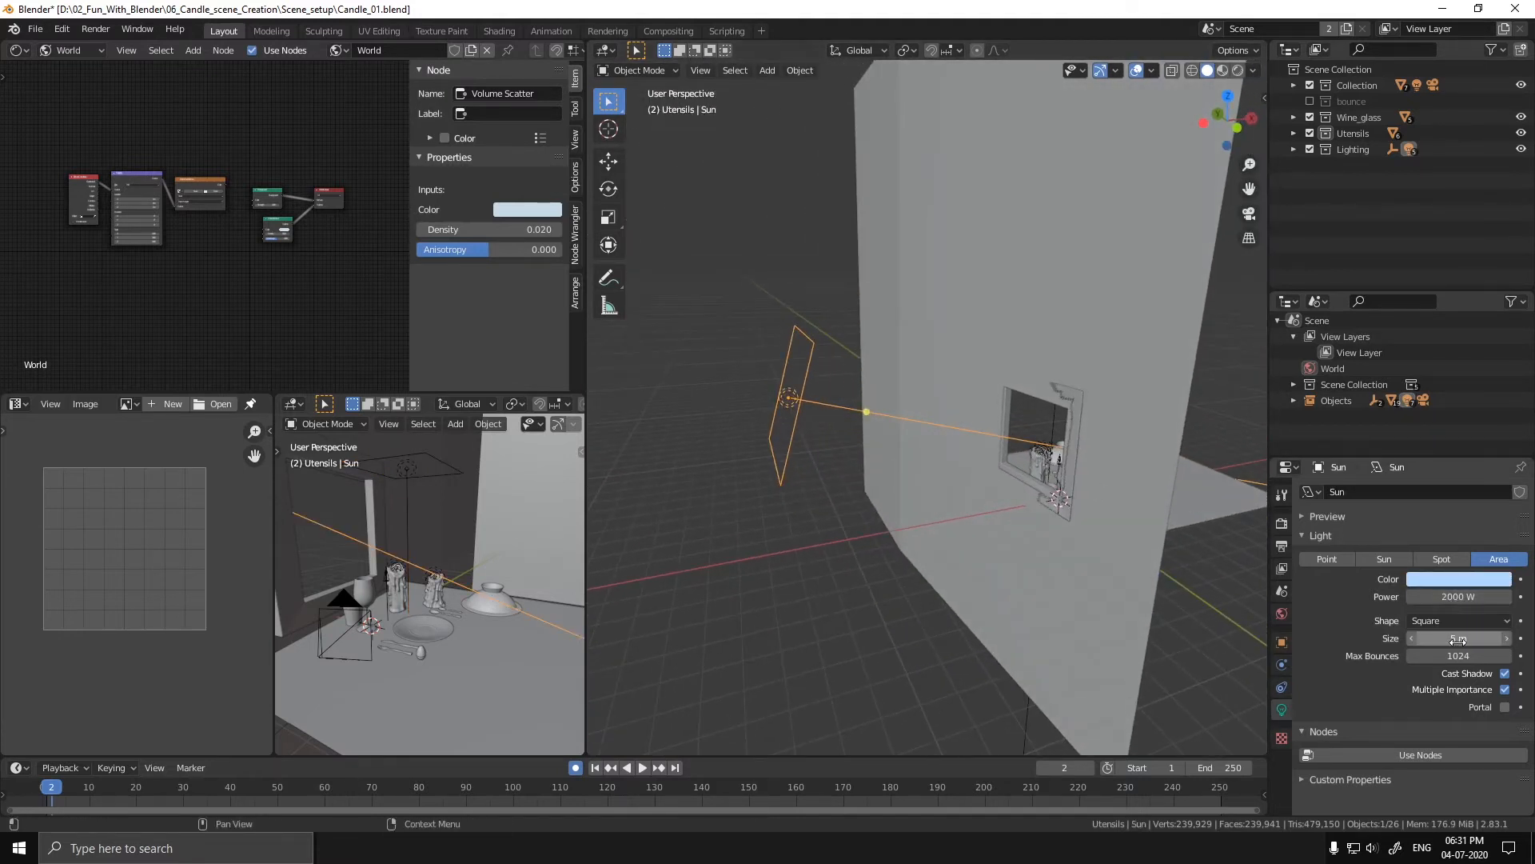
click(1460, 579)
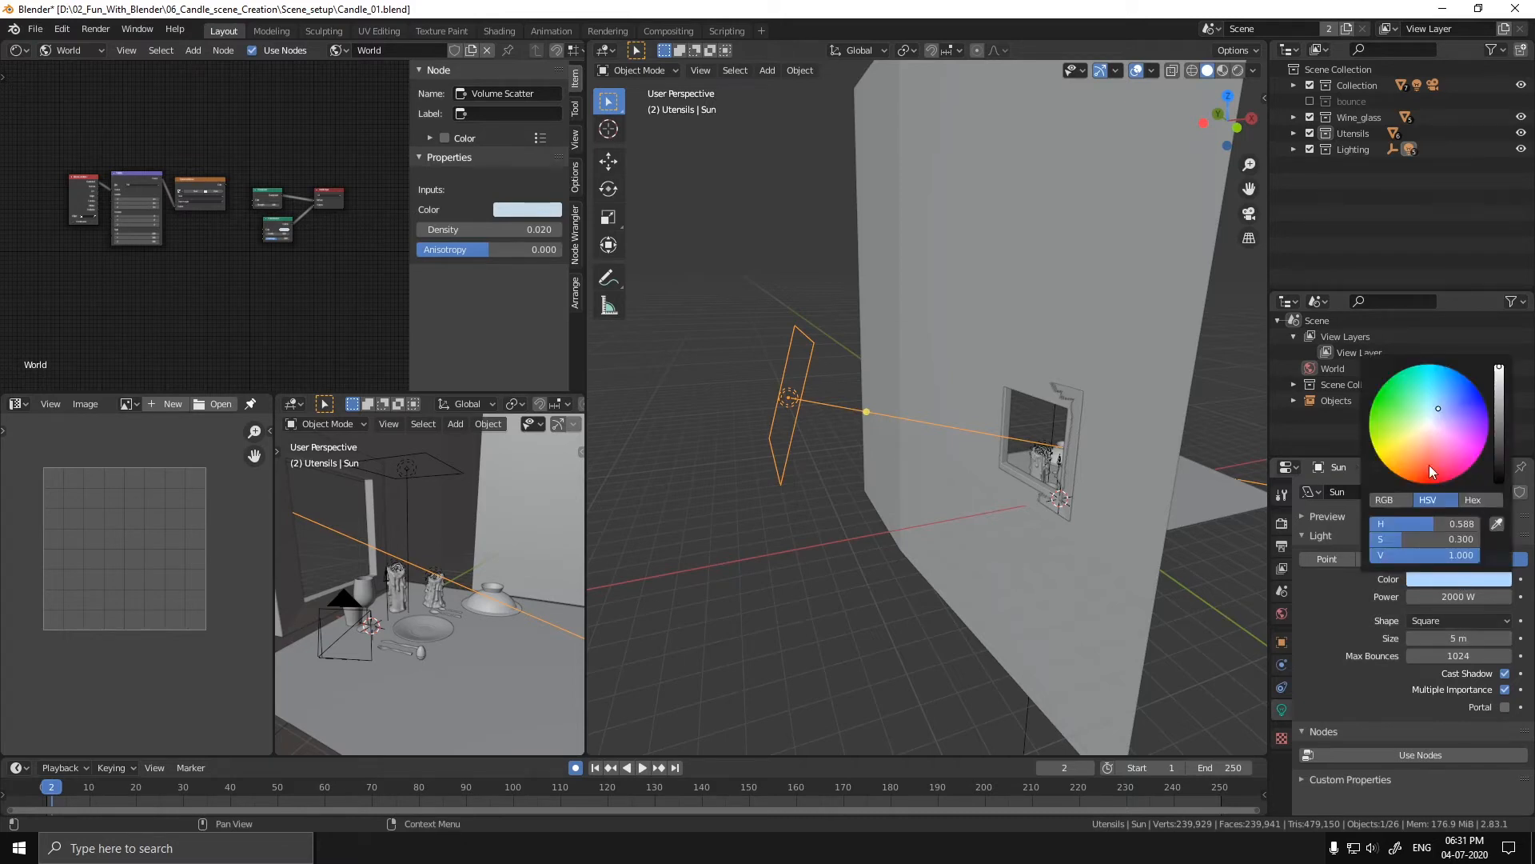
mouse_move(931, 444)
middle_down()
mouse_move(878, 438)
mouse_move(924, 467)
middle_up()
- View the scene through the camera in rendered shading
key(KP_0)
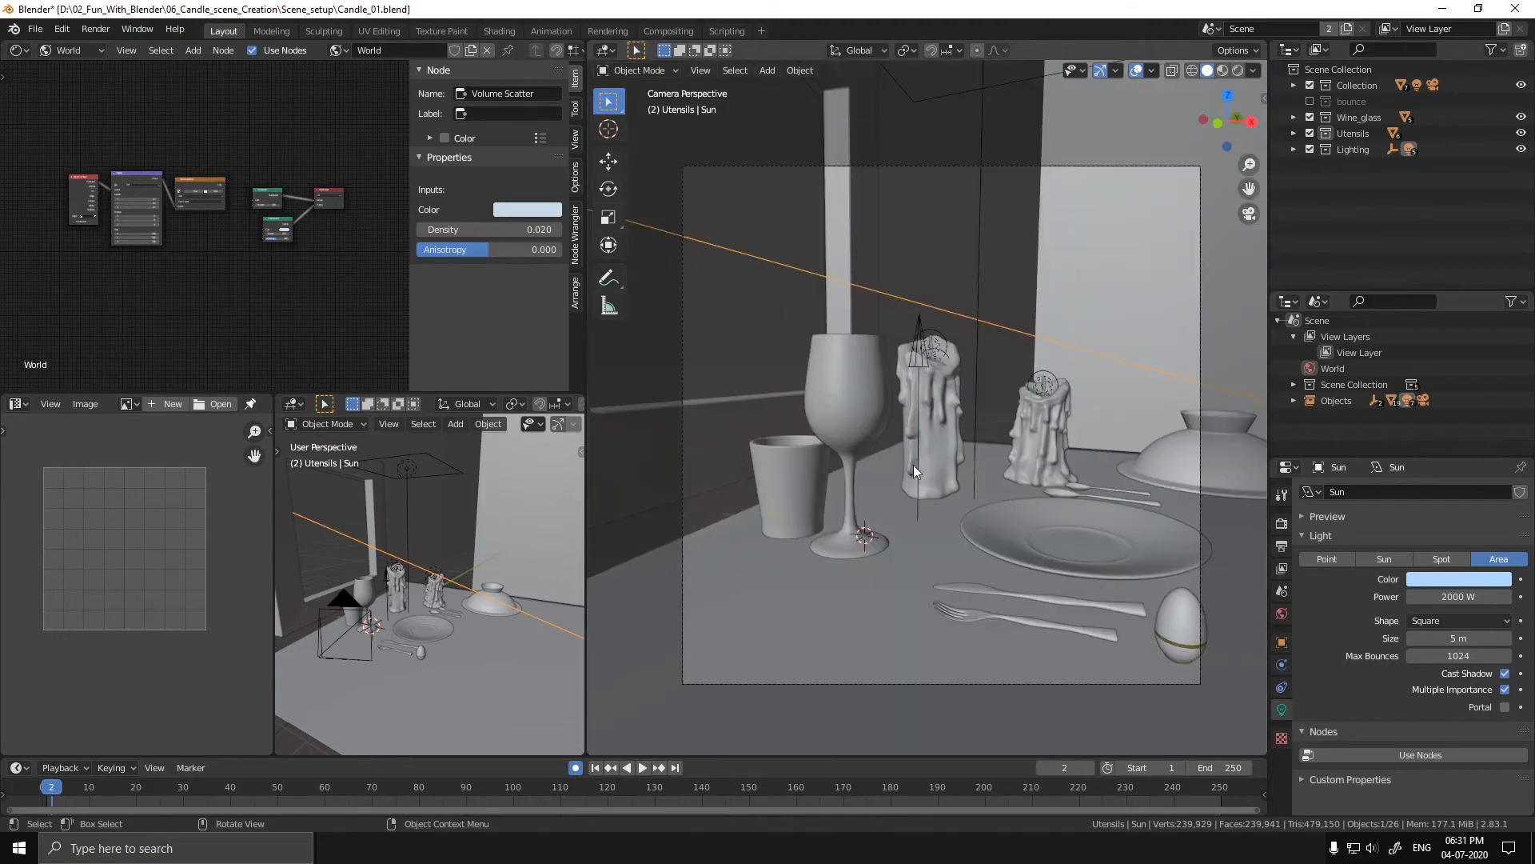
key(z)
click(972, 467)
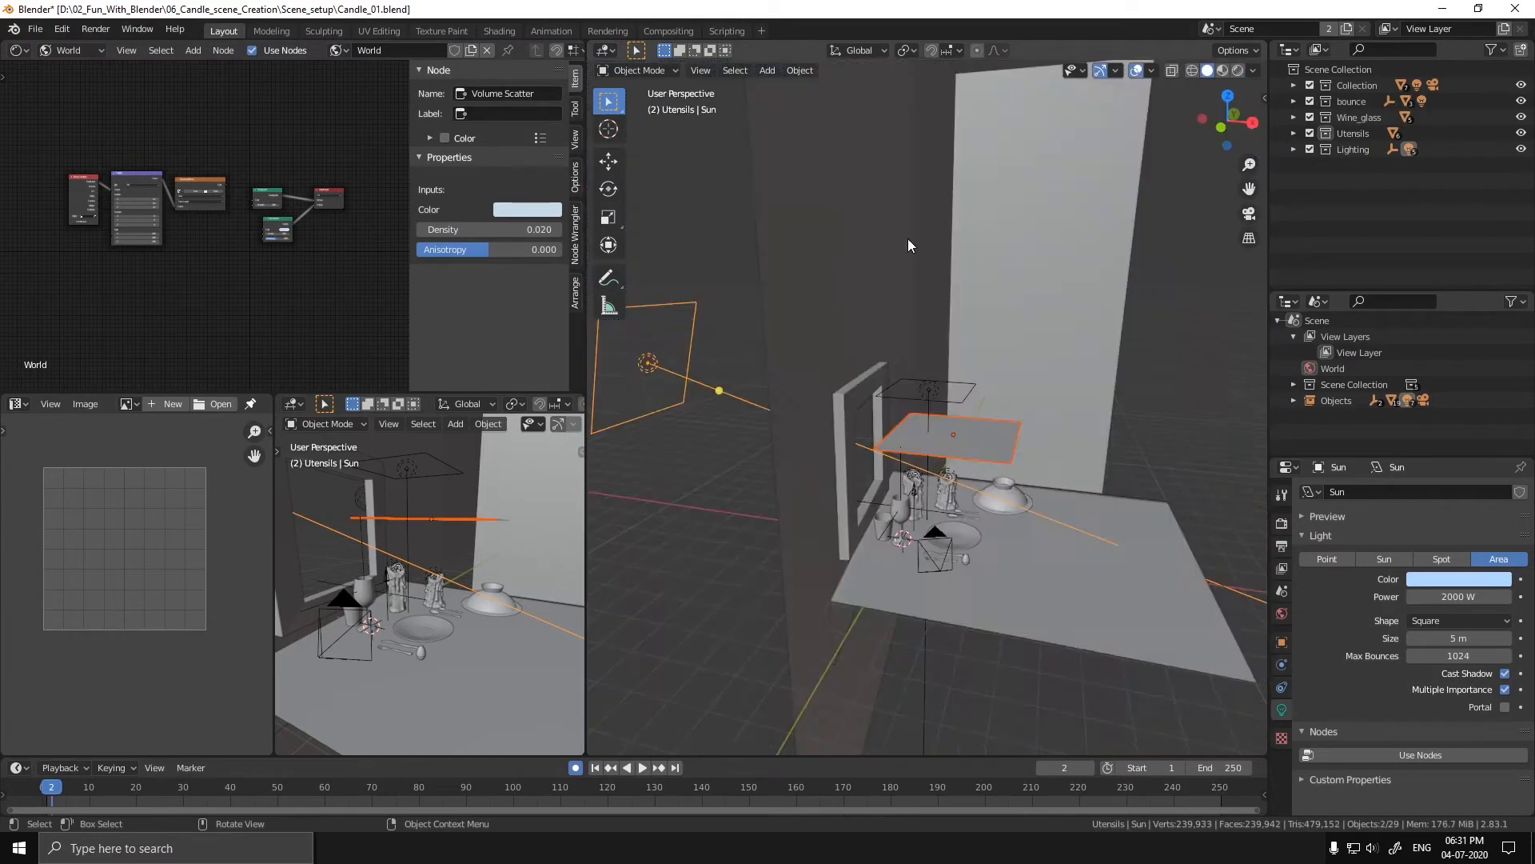
- Select the point light outside the window, frame it in the view and examine its settings
middle_drag(909, 239, 967, 246)
click(757, 360)
middle_drag(756, 360, 857, 423)
key(KP_Decimal)
scroll(992, 378, down, 7)
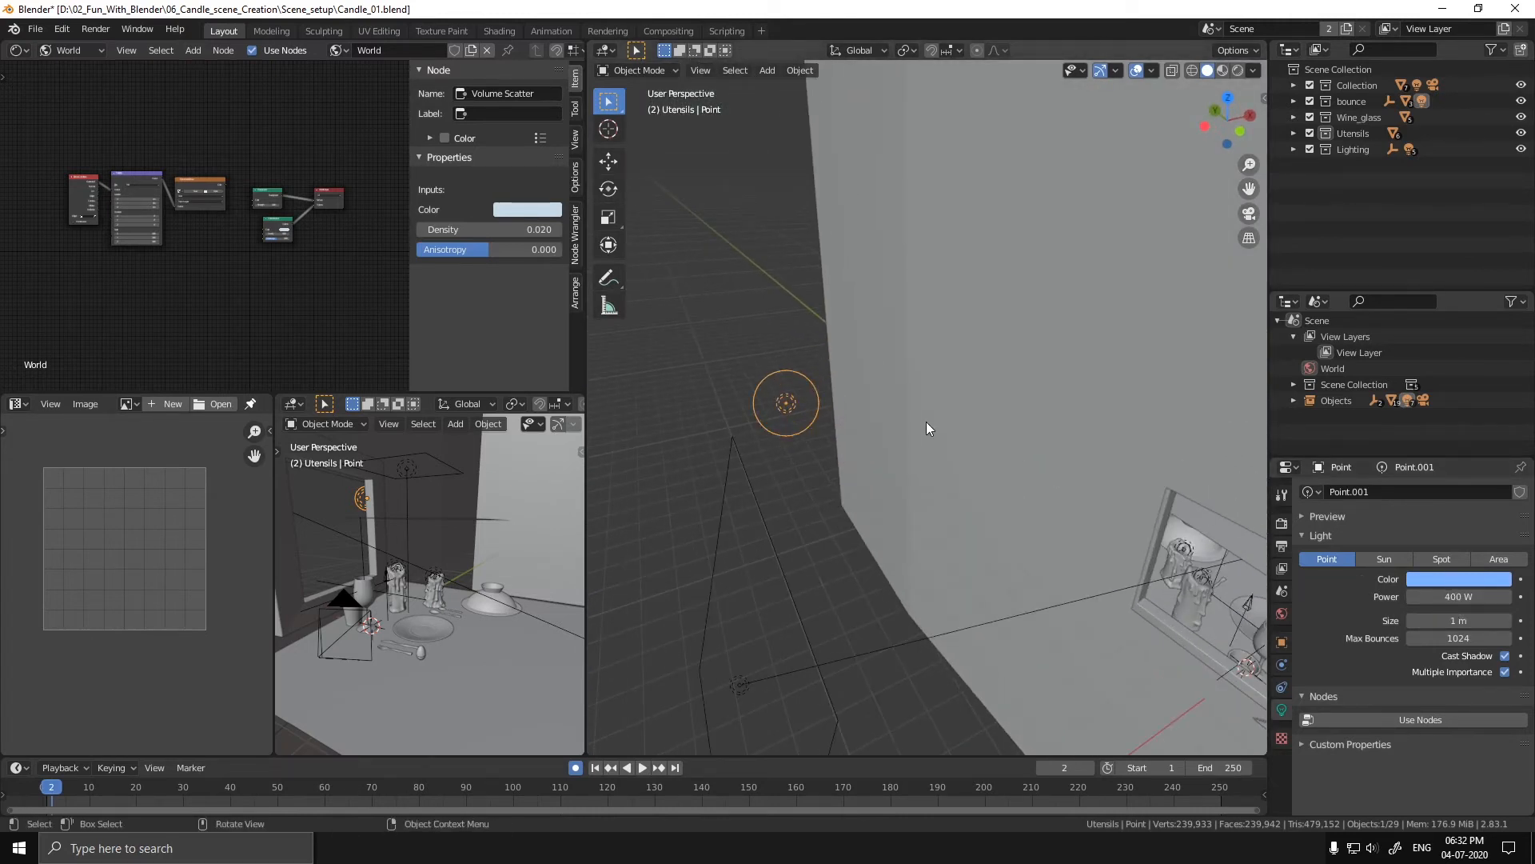
- Preview the scene with the bounce lighting from the camera in rendered shading and return to solid shading
middle_drag(926, 420, 886, 414)
click(887, 414)
key(KP_0)
scroll(940, 432, up, 4)
key(z)
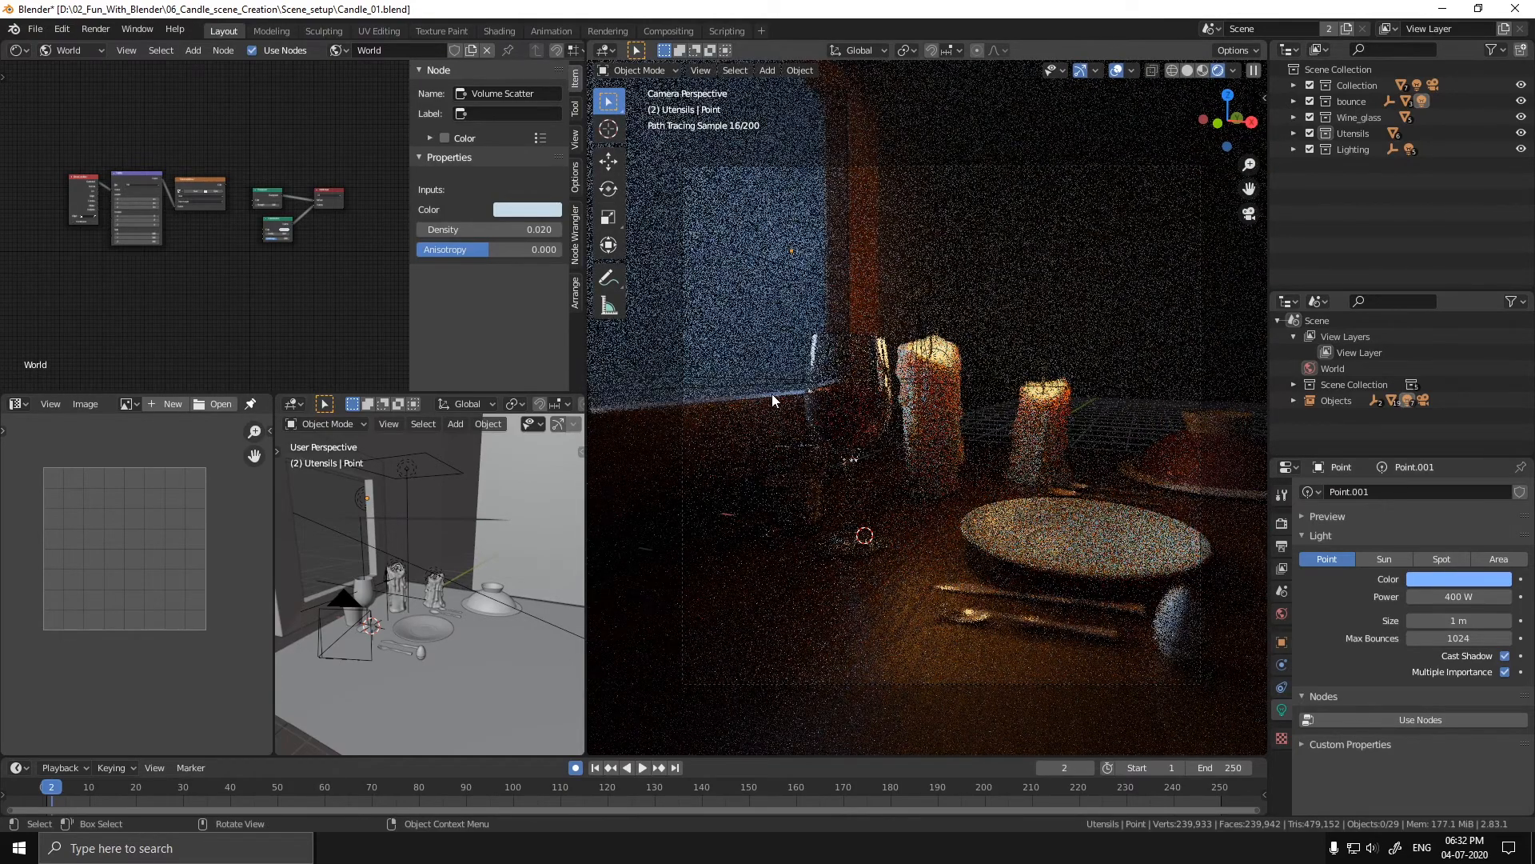
key(z)
click(1131, 429)
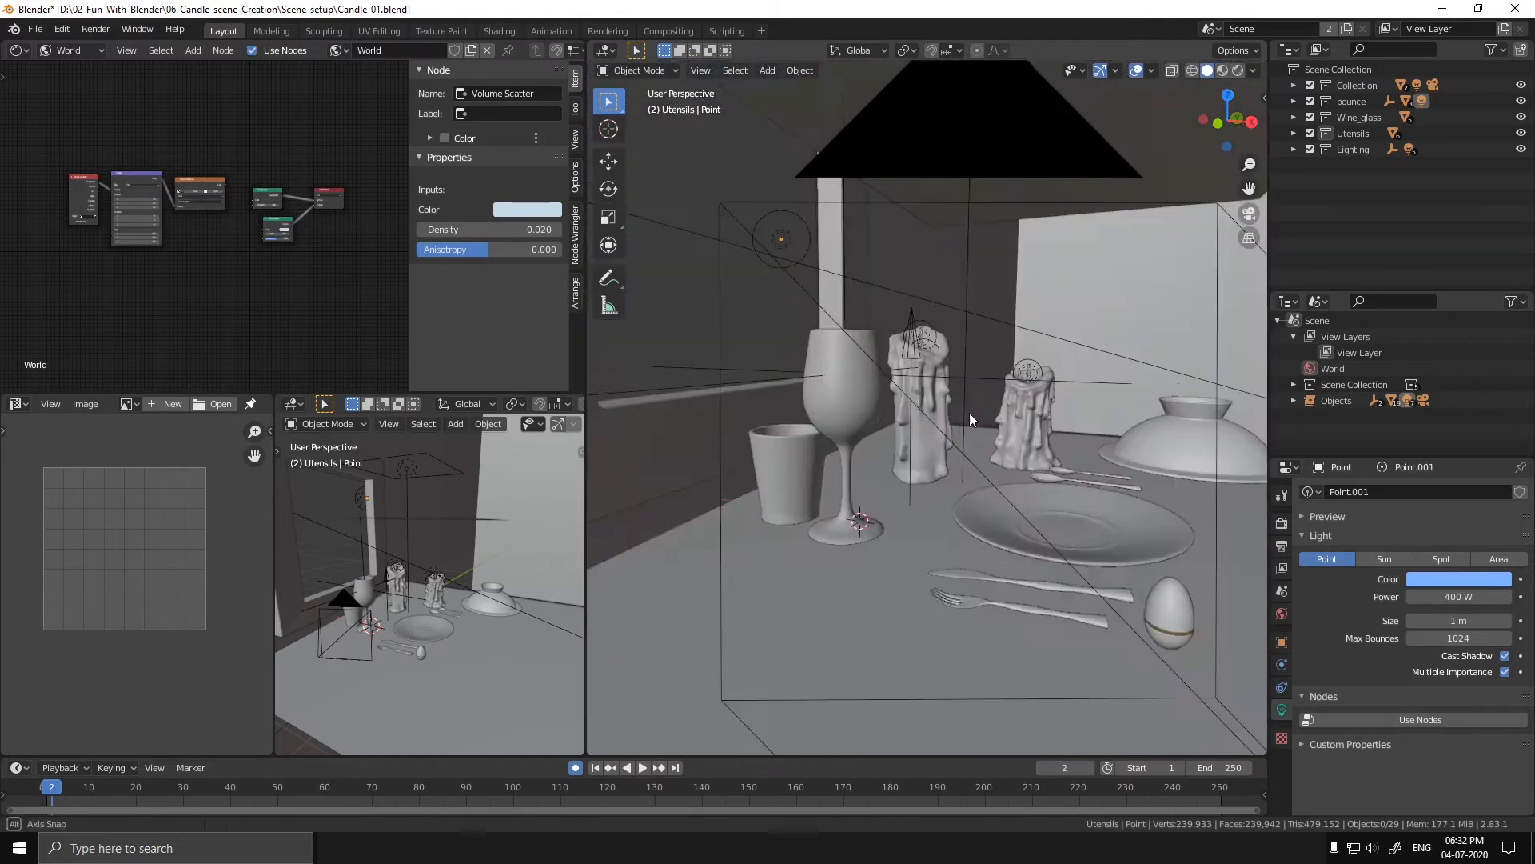
- Examine the area around the taller candle up close and check the selected object's settings
mouse_move(969, 413)
middle_down()
mouse_move(1026, 424)
mouse_move(910, 371)
middle_up()
click(910, 371)
scroll(1075, 588, up, 5)
middle_drag(1075, 589, 1014, 467)
scroll(961, 463, down, 3)
click(1431, 678)
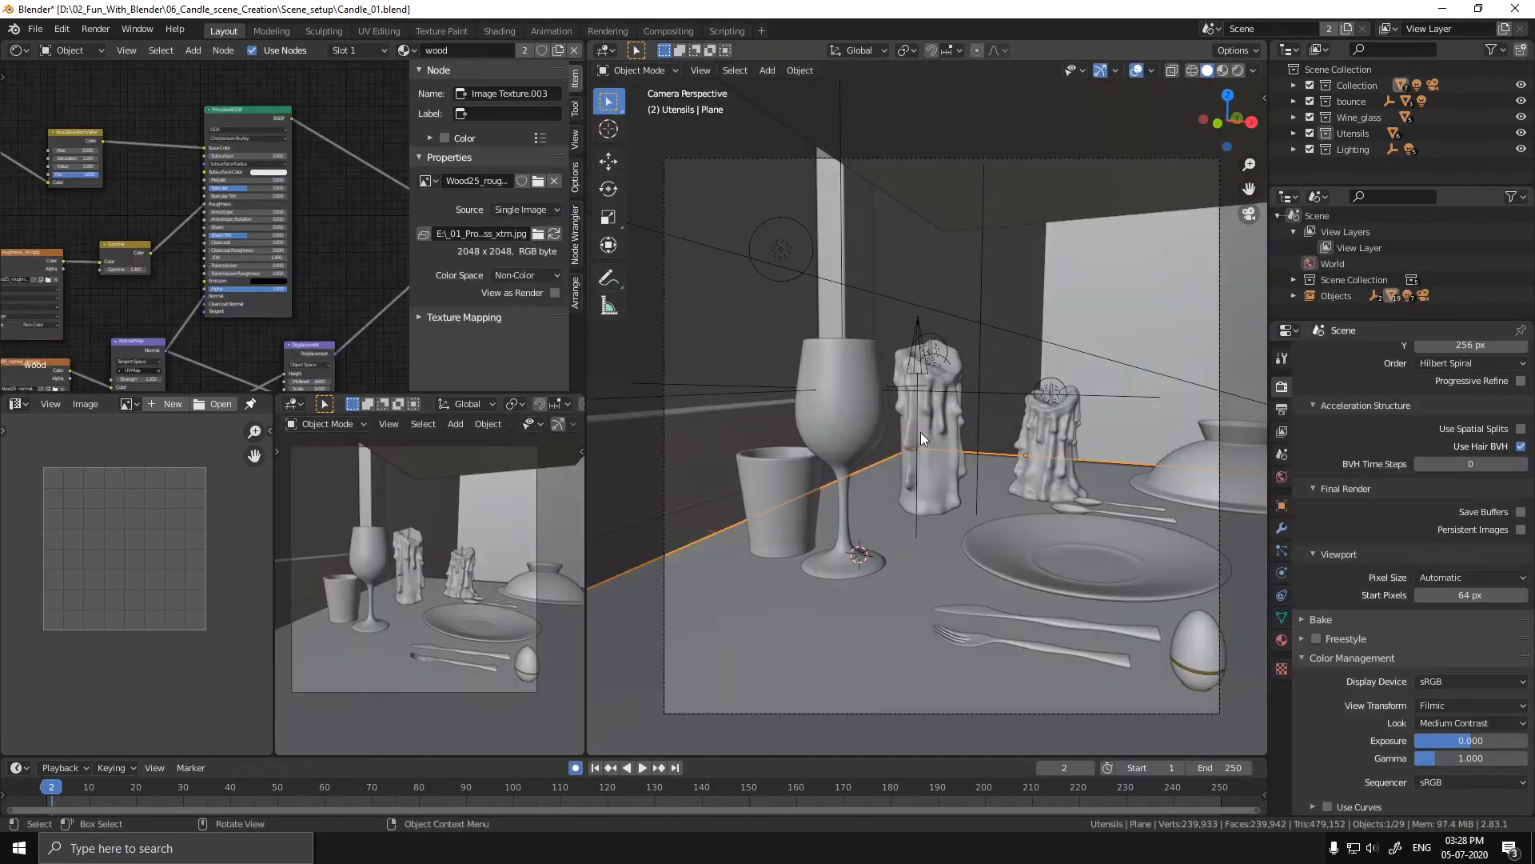
- Select the wine glass and examine the Mix Shader and Glass BSDF nodes of its material
click(852, 404)
middle_drag(899, 462, 803, 471)
scroll(213, 224, up, 9)
middle_drag(273, 184, 154, 370)
click(164, 262)
click(265, 233)
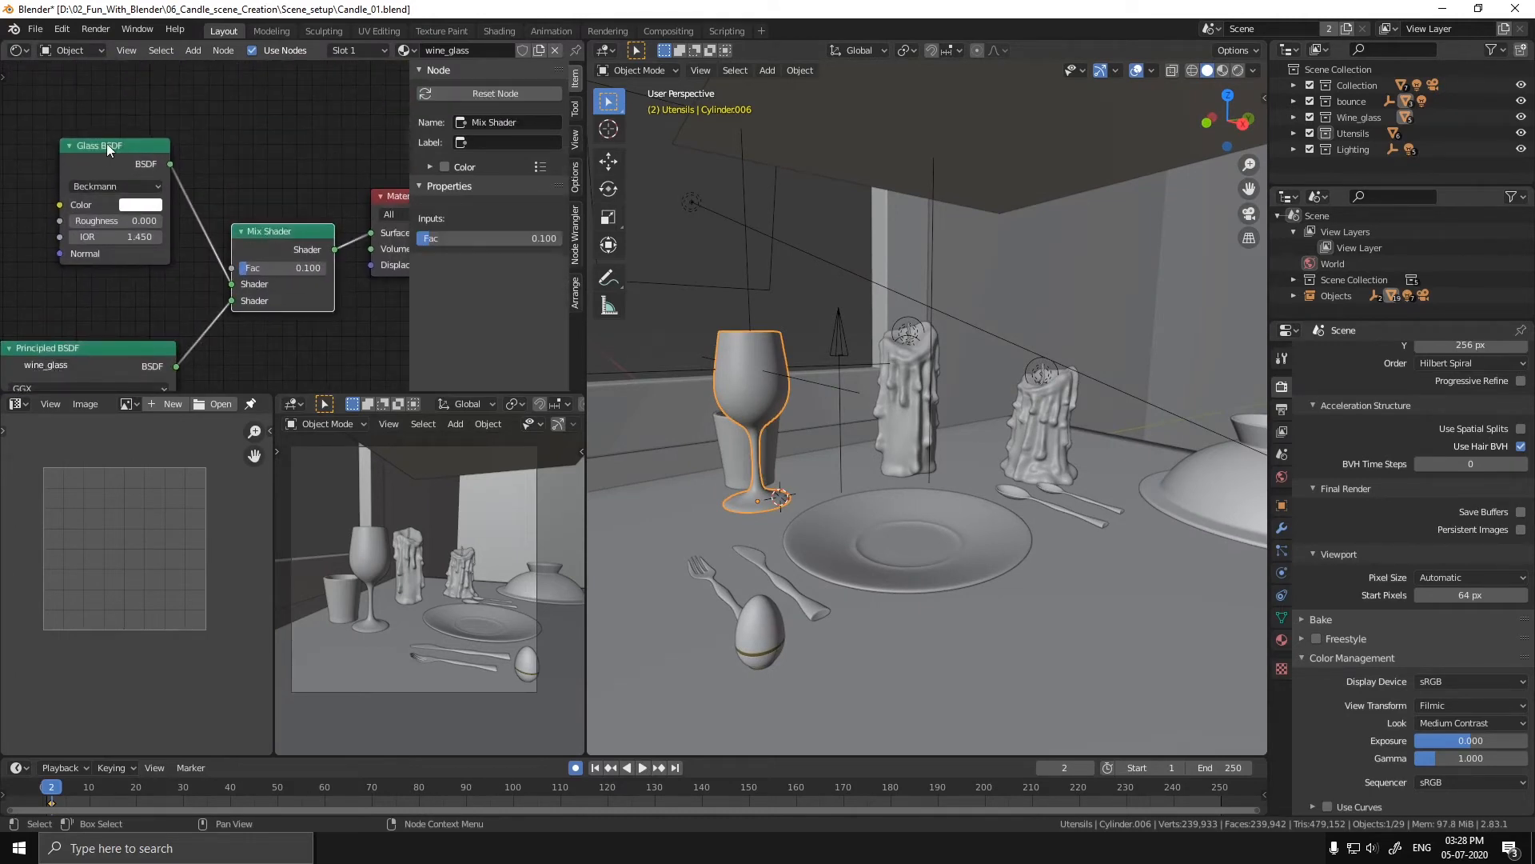
click(107, 144)
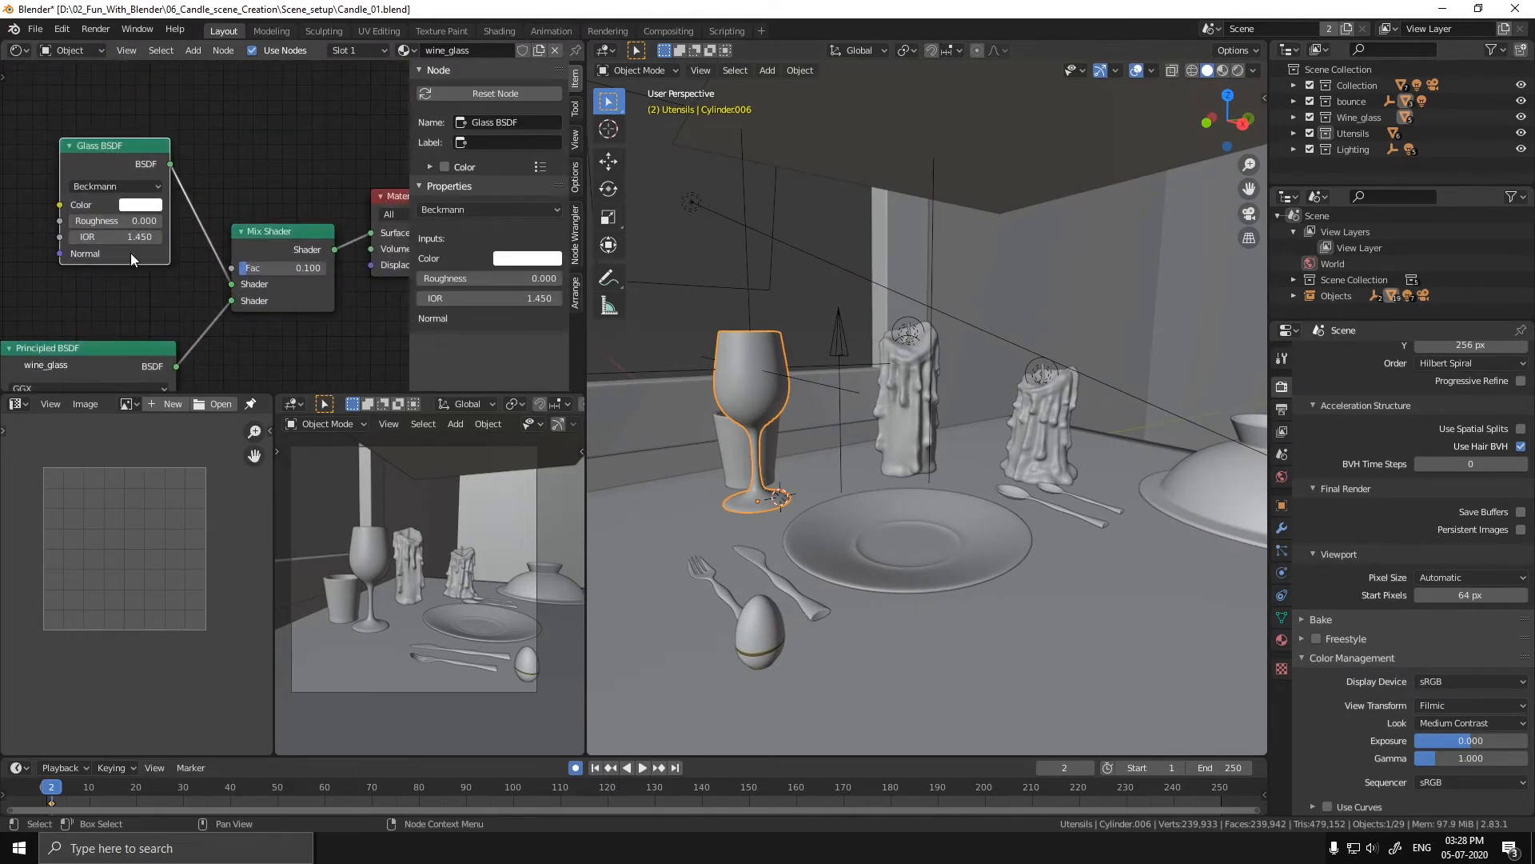
- Examine the Principled BSDF settings and the mix factor in the wine glass material
middle_drag(193, 298, 221, 141)
scroll(208, 133, down, 2)
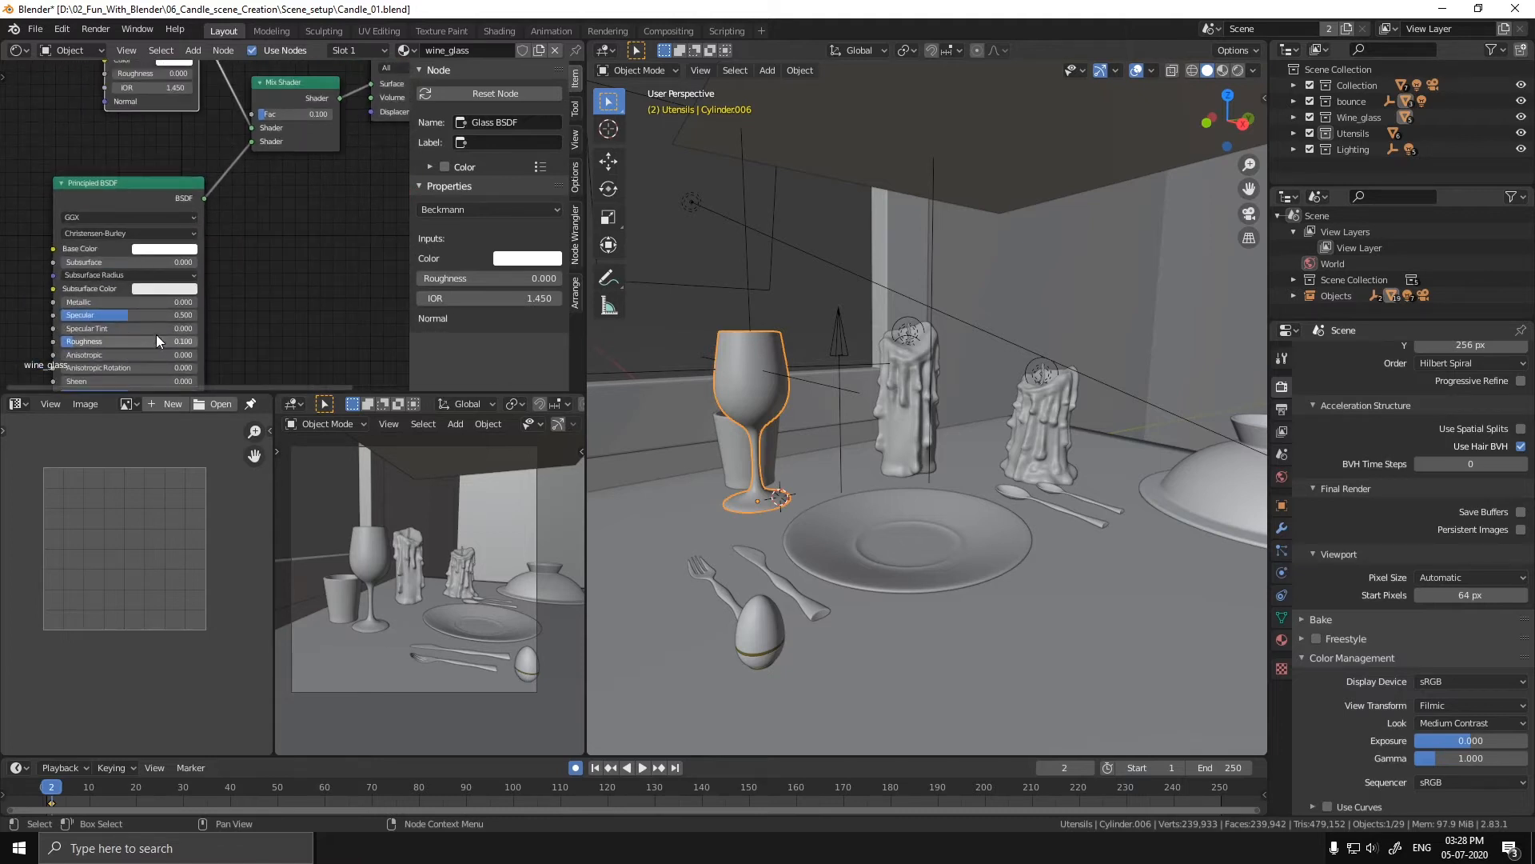
middle_drag(318, 115, 269, 214)
scroll(269, 215, up, 1)
click(286, 216)
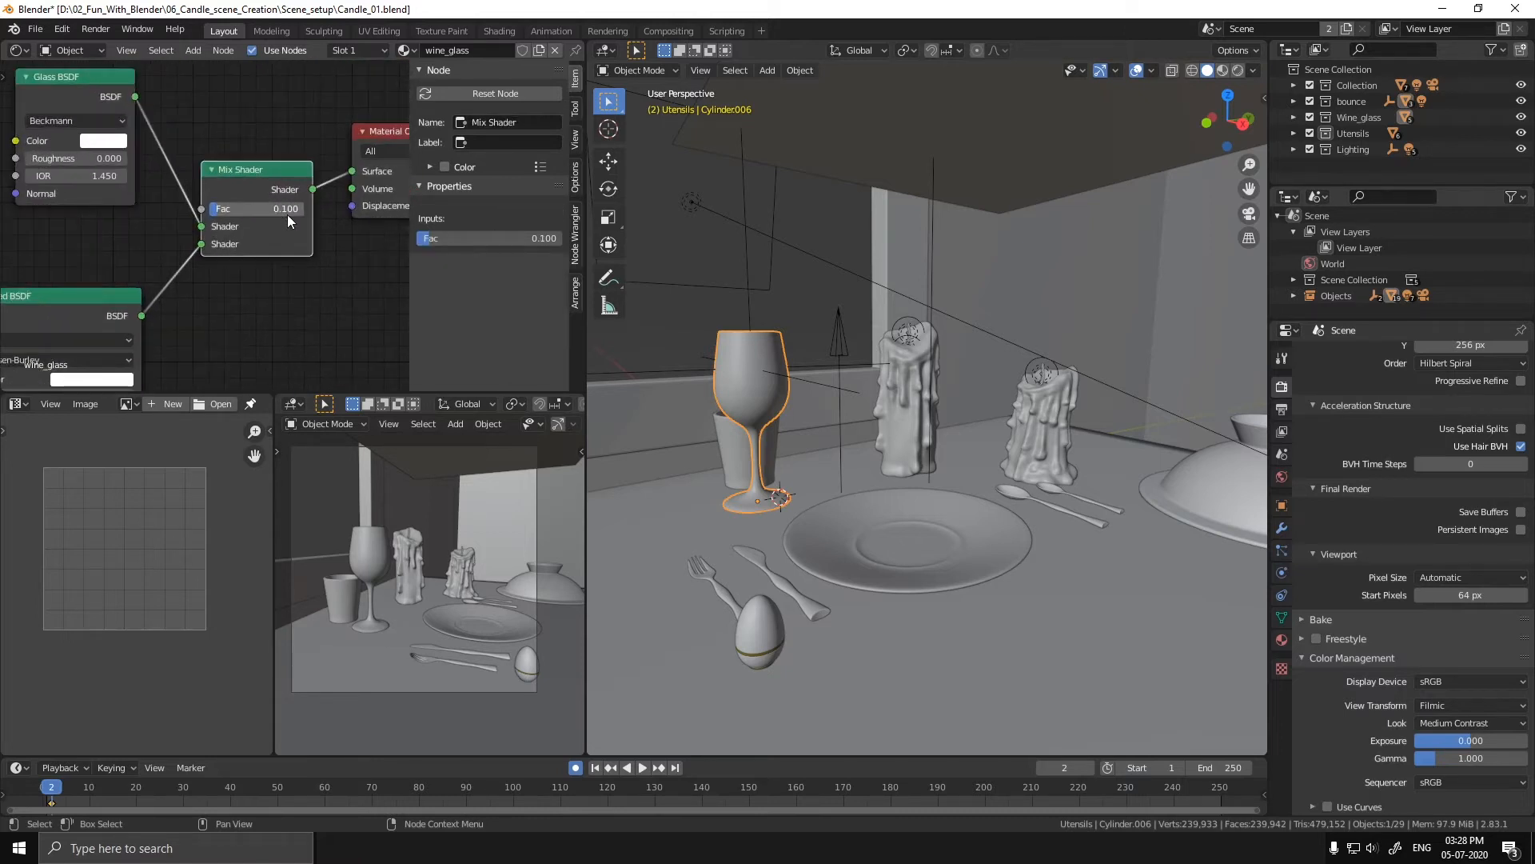
scroll(283, 240, down, 3)
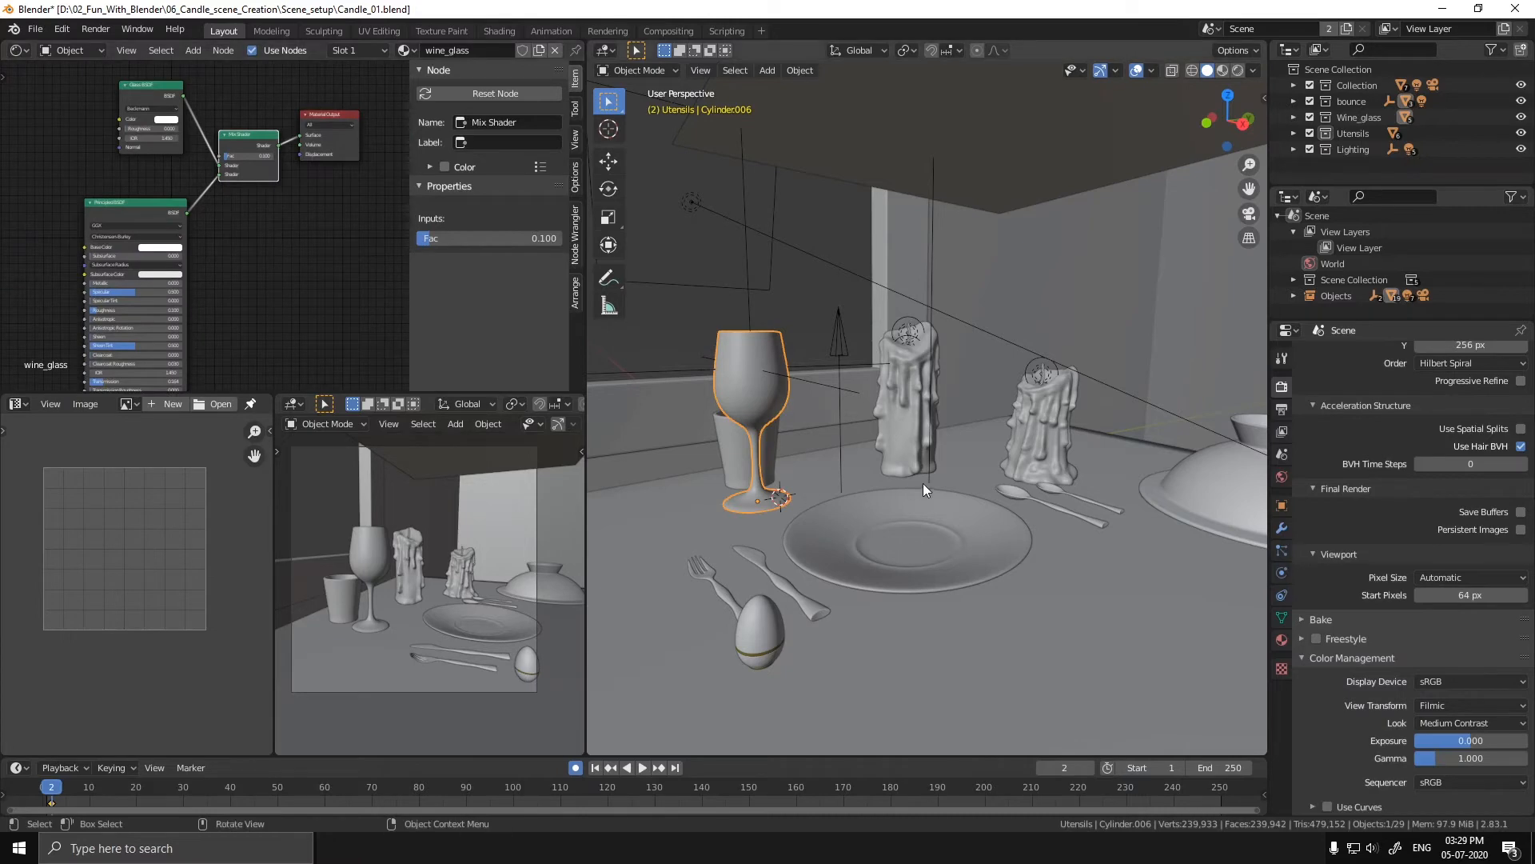
- Select the plate and examine the Principled BSDF settings of its material
scroll(899, 449, down, 3)
middle_drag(899, 449, 917, 430)
click(918, 500)
scroll(920, 506, up, 6)
scroll(356, 248, up, 7)
middle_drag(339, 189, 291, 225)
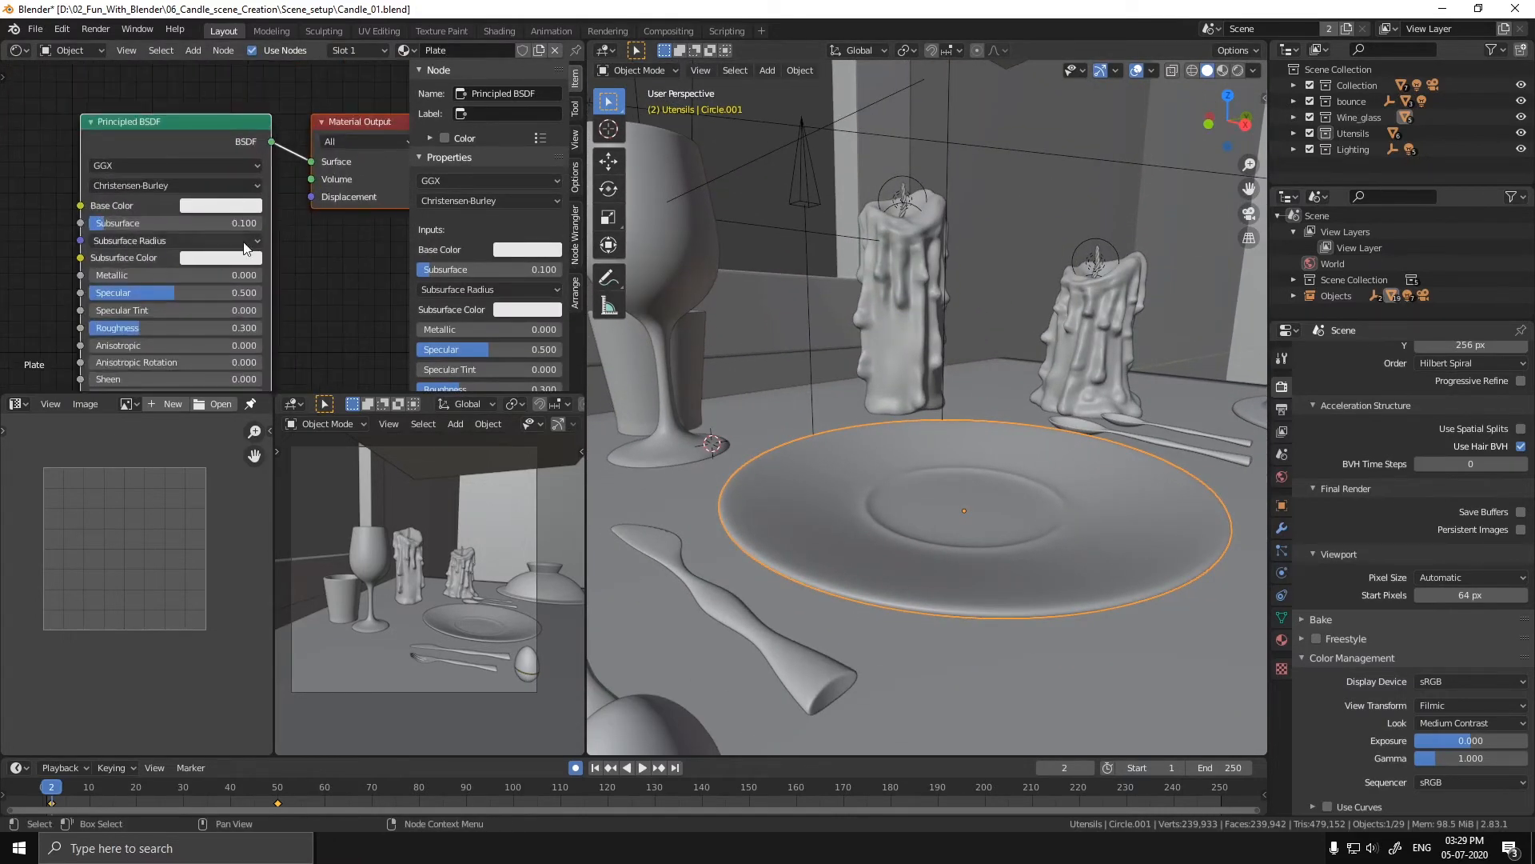
- Select the knife and examine the Glossy BSDF, Mix Shader and Principled BSDF nodes of its chrome material
scroll(294, 271, down, 5)
scroll(848, 480, down, 4)
shift+middle_drag(848, 489, 964, 489)
click(967, 493)
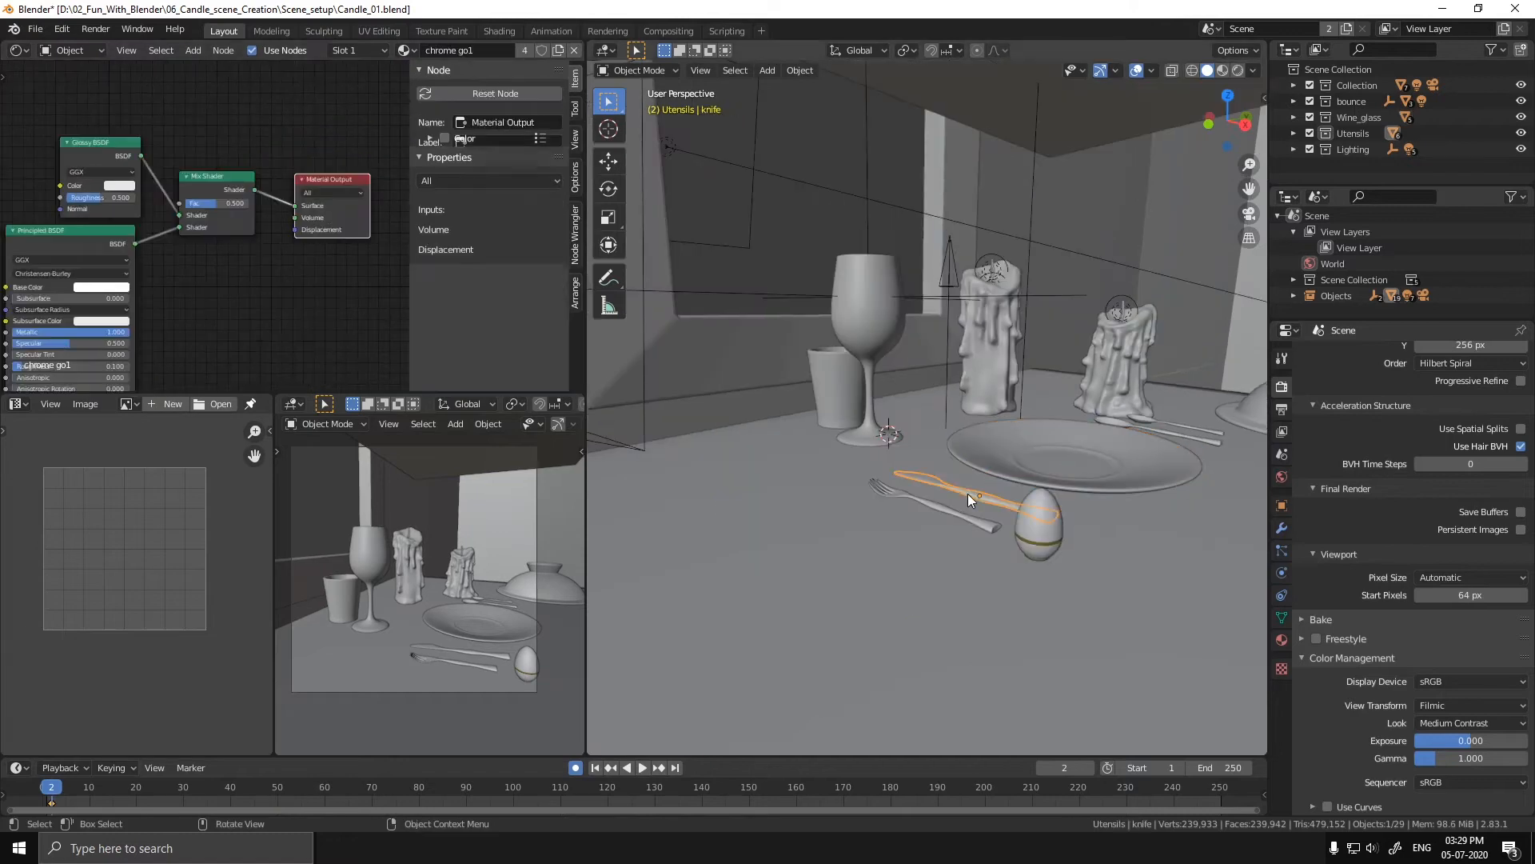
scroll(192, 303, up, 2)
mouse_move(182, 295)
middle_down()
mouse_move(227, 251)
mouse_move(187, 288)
middle_up()
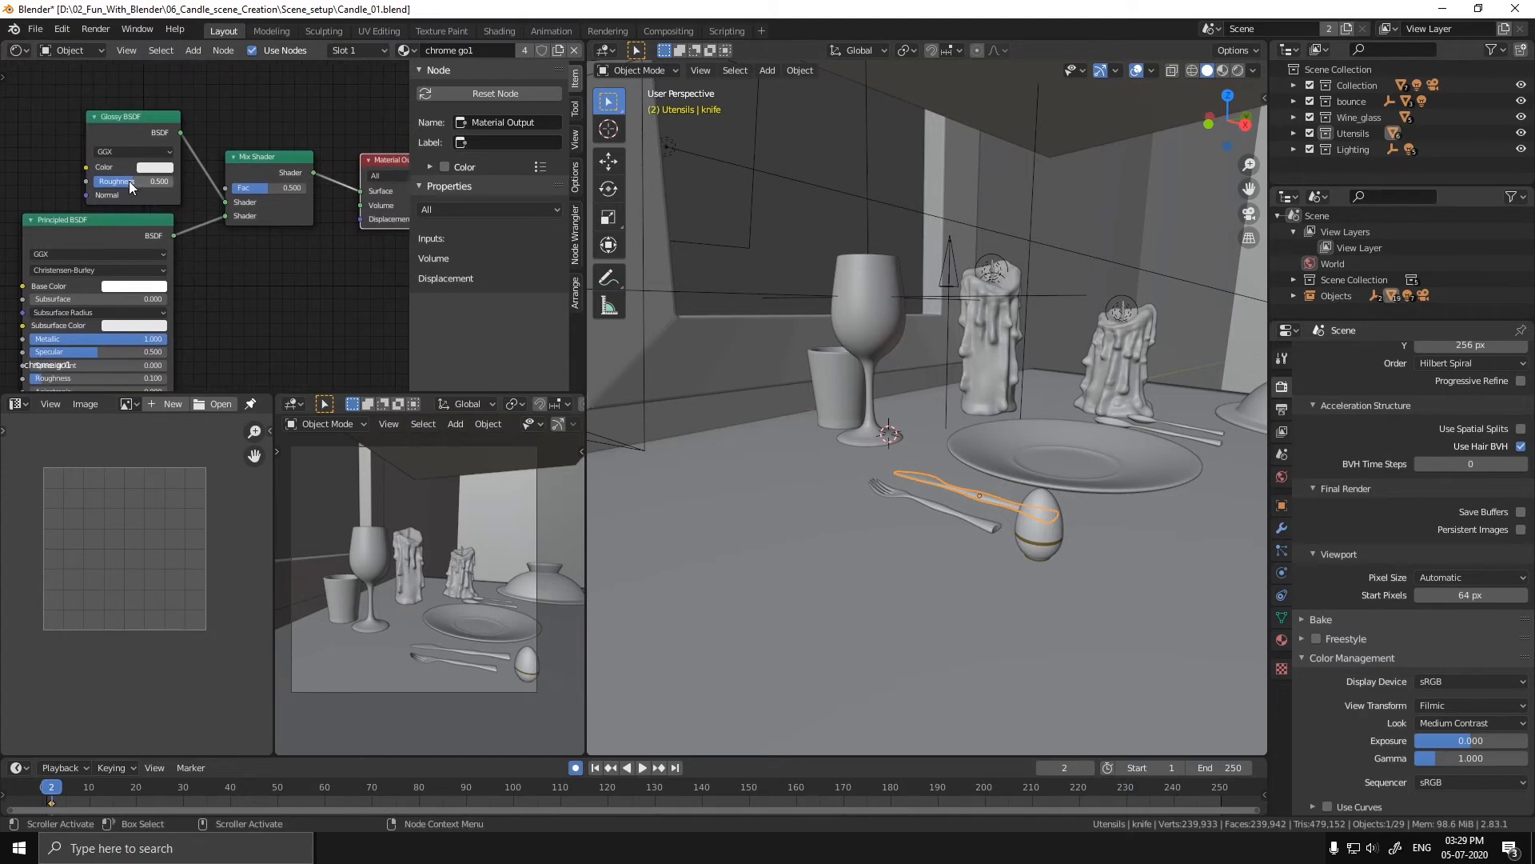
scroll(251, 214, down, 1)
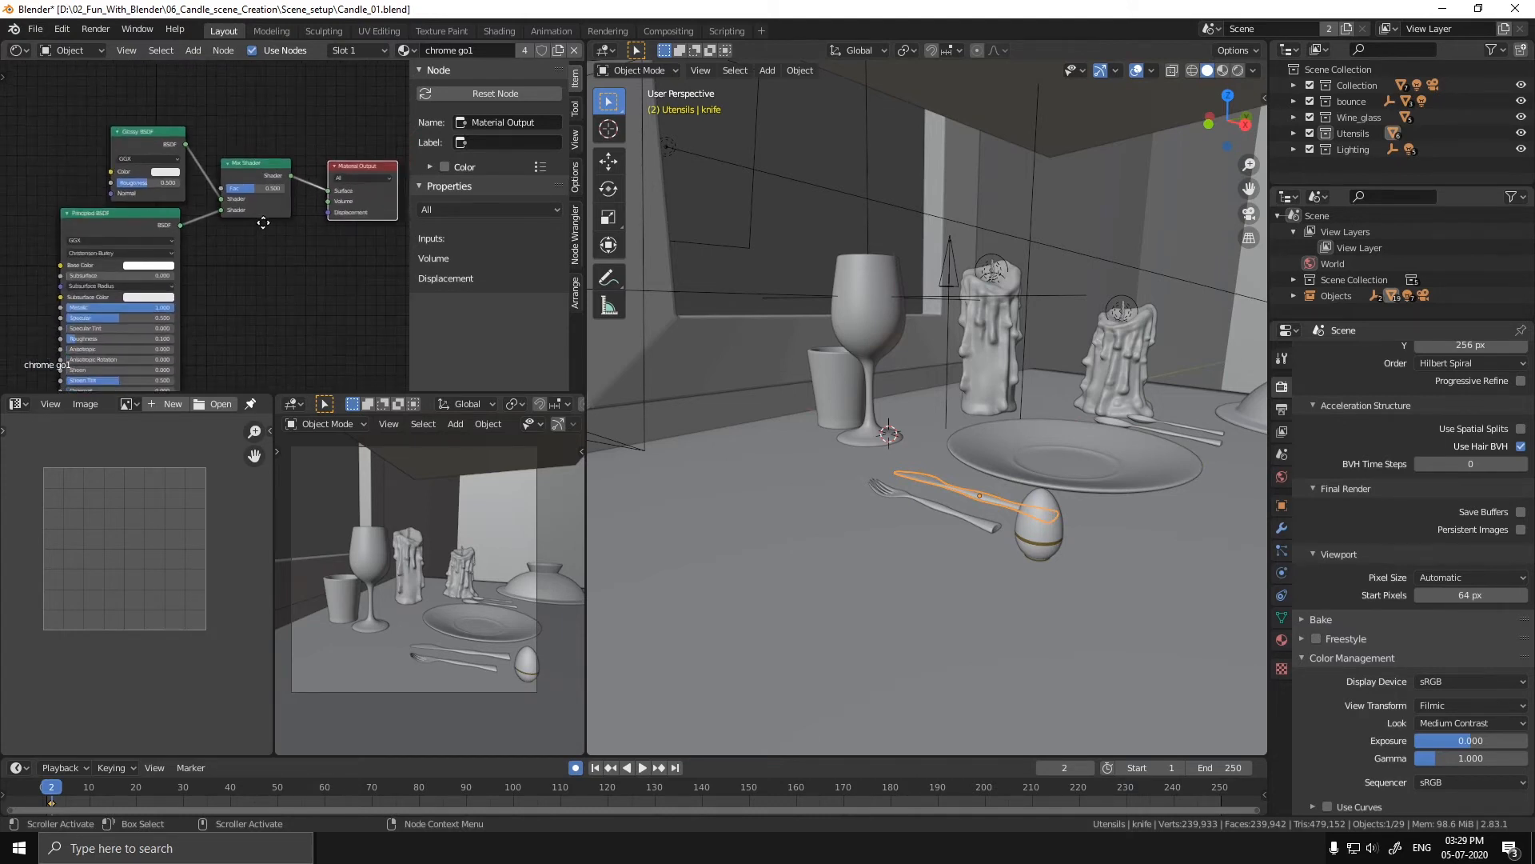
middle_drag(263, 223, 256, 179)
- Select the upturned bowl behind the plate and examine the settings of its plate and red plate materials
middle_drag(765, 352, 987, 429)
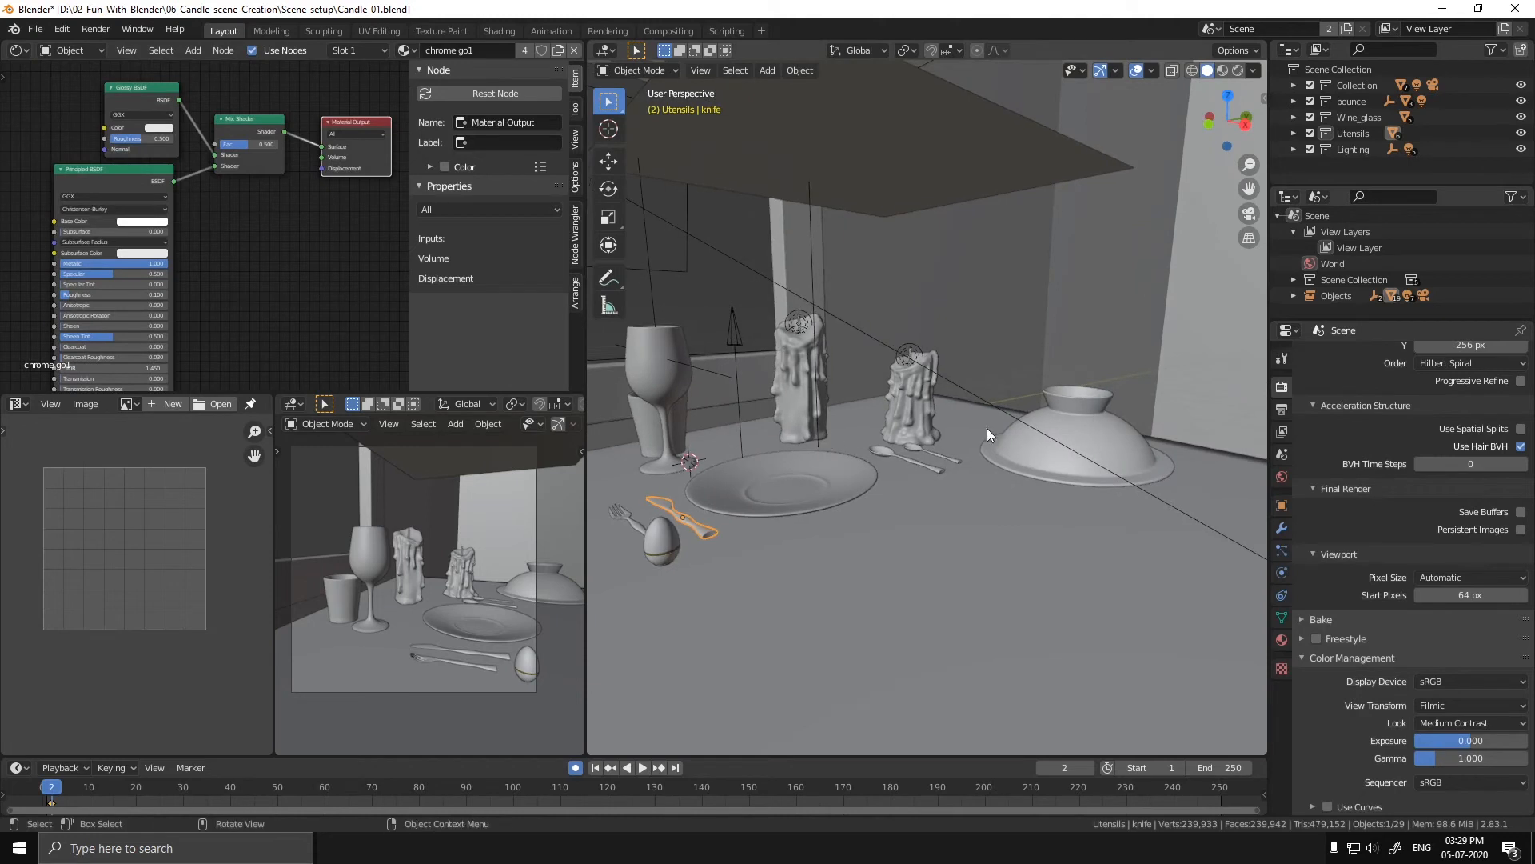
click(1015, 445)
scroll(228, 223, up, 1)
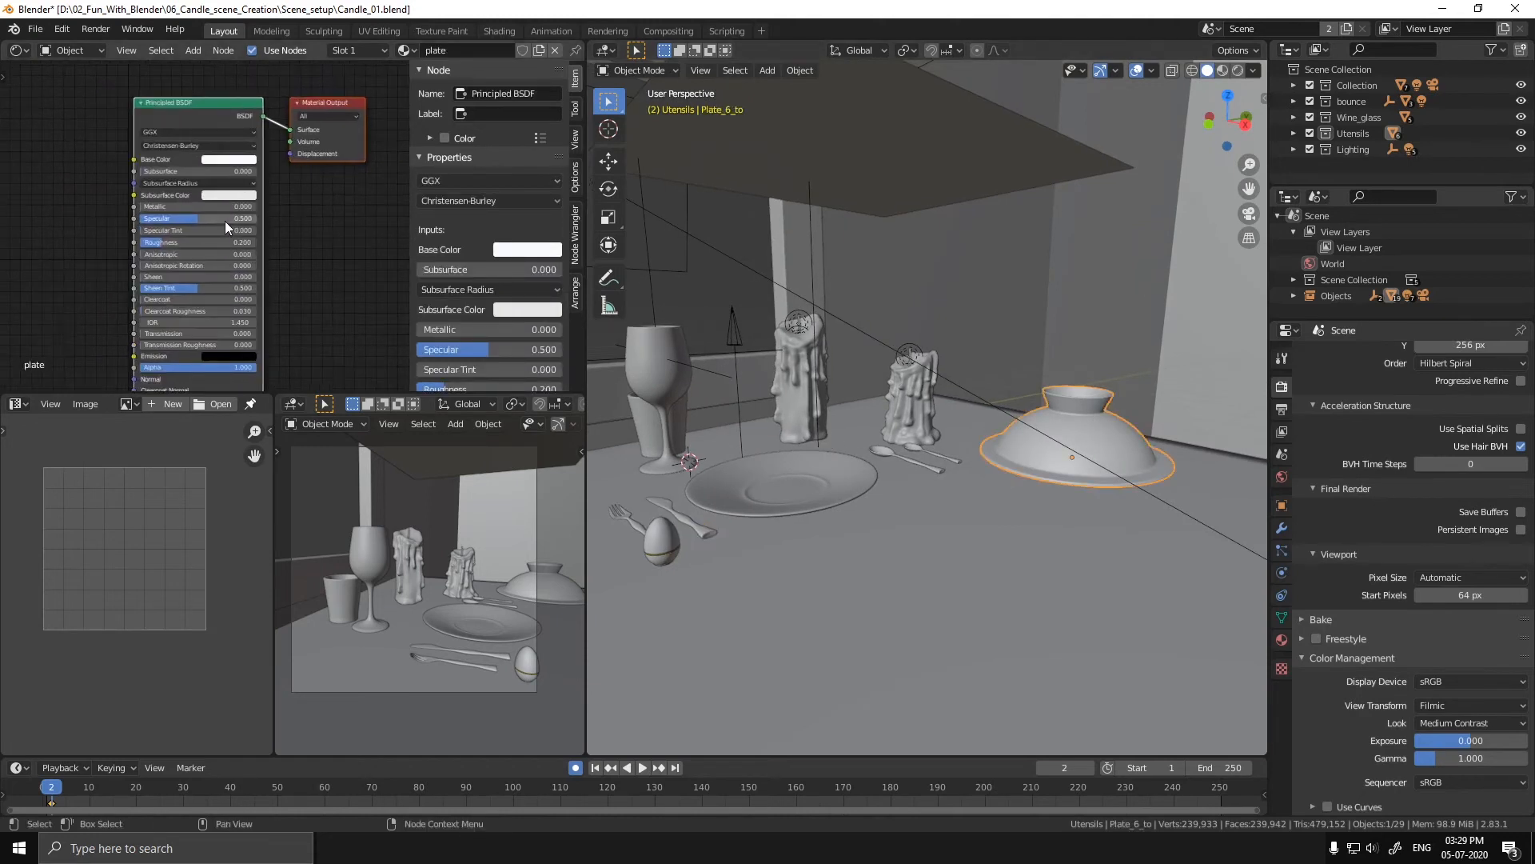
scroll(224, 221, up, 1)
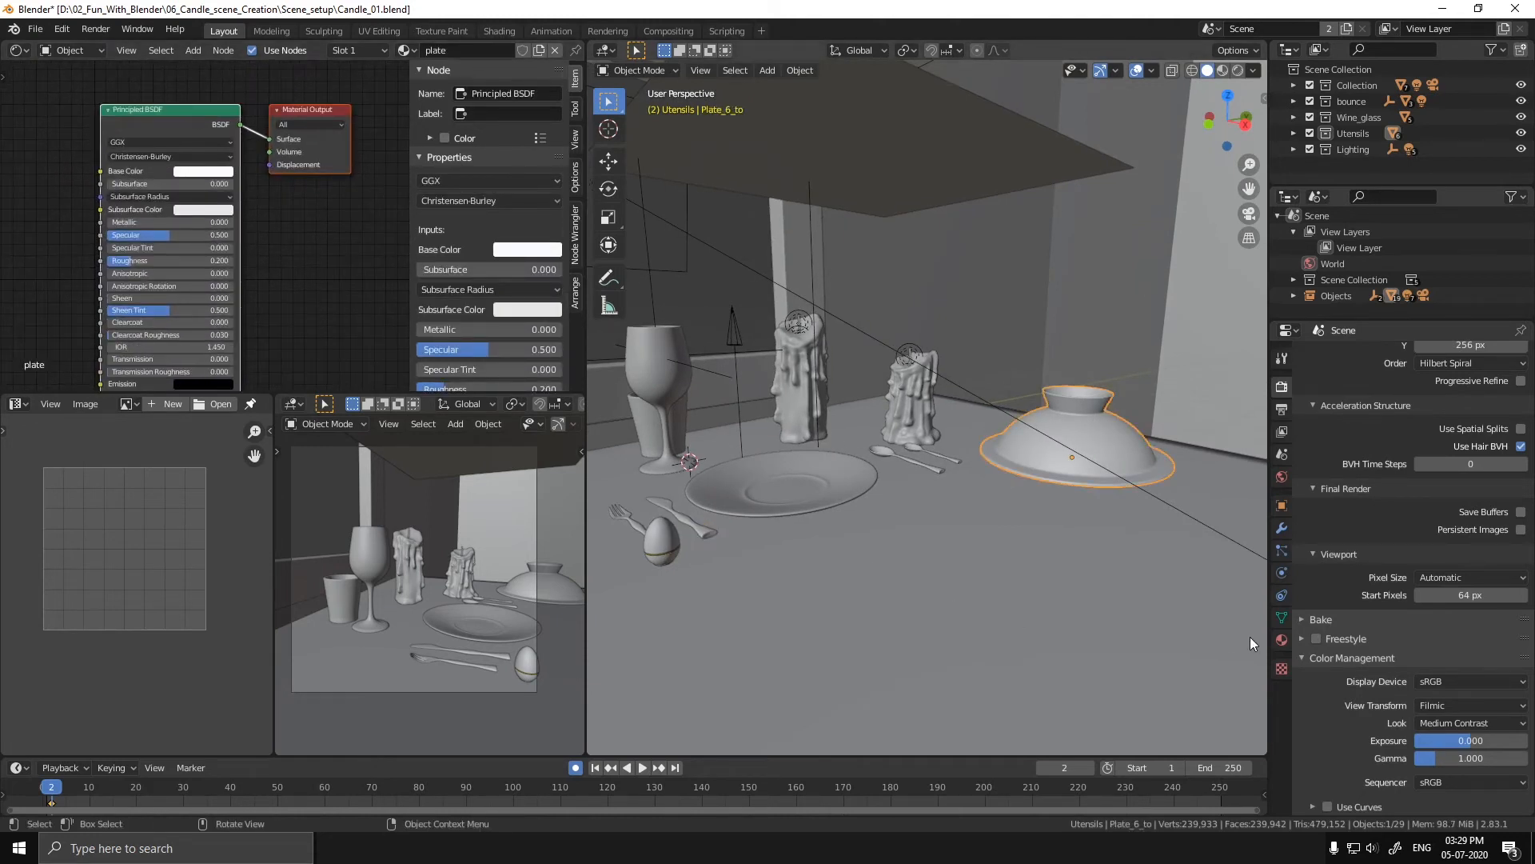
click(1282, 640)
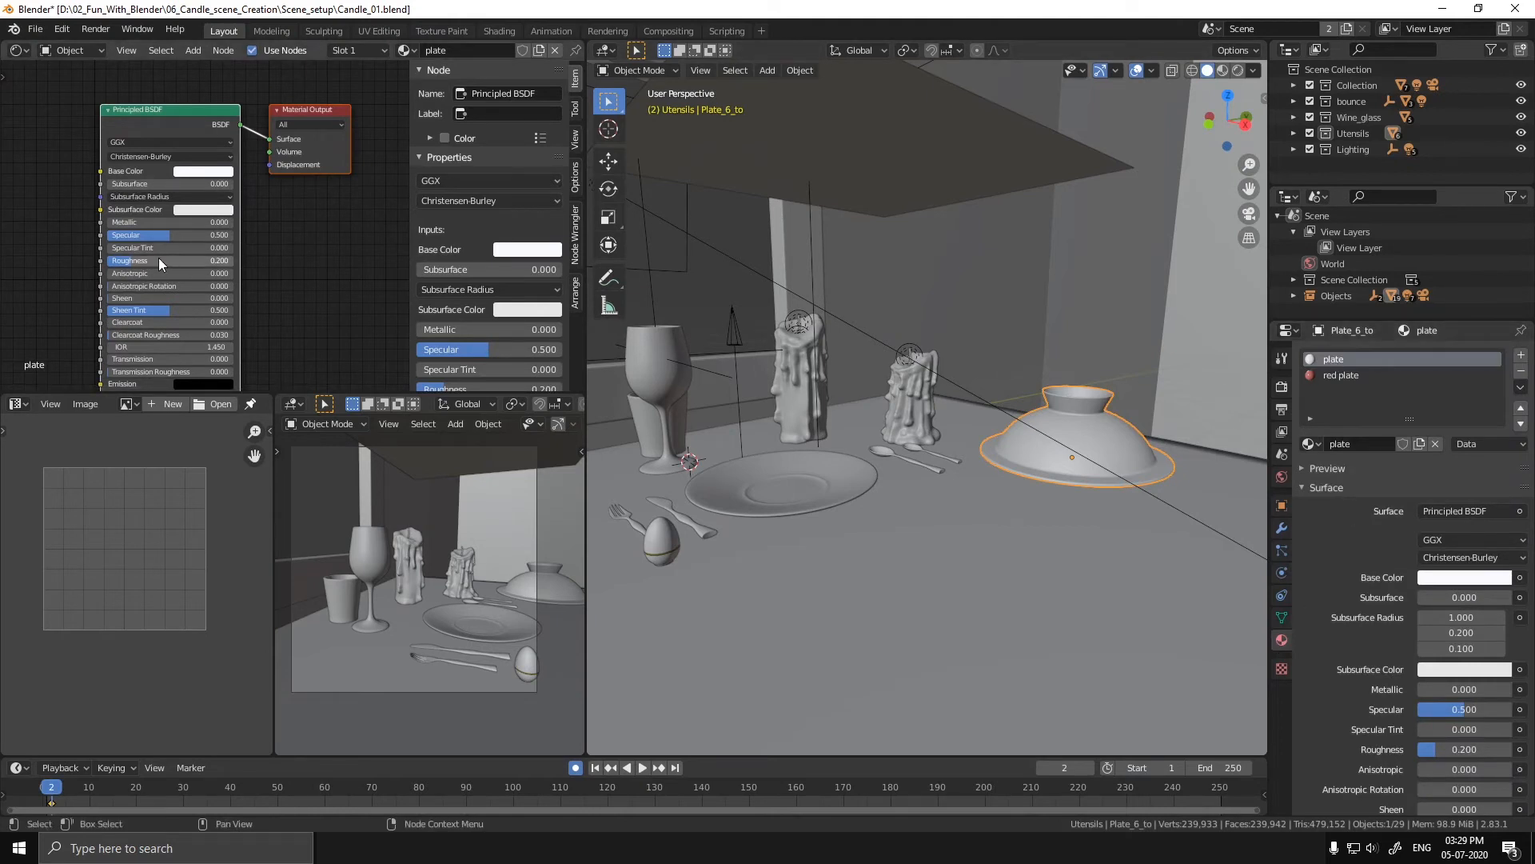
click(1341, 376)
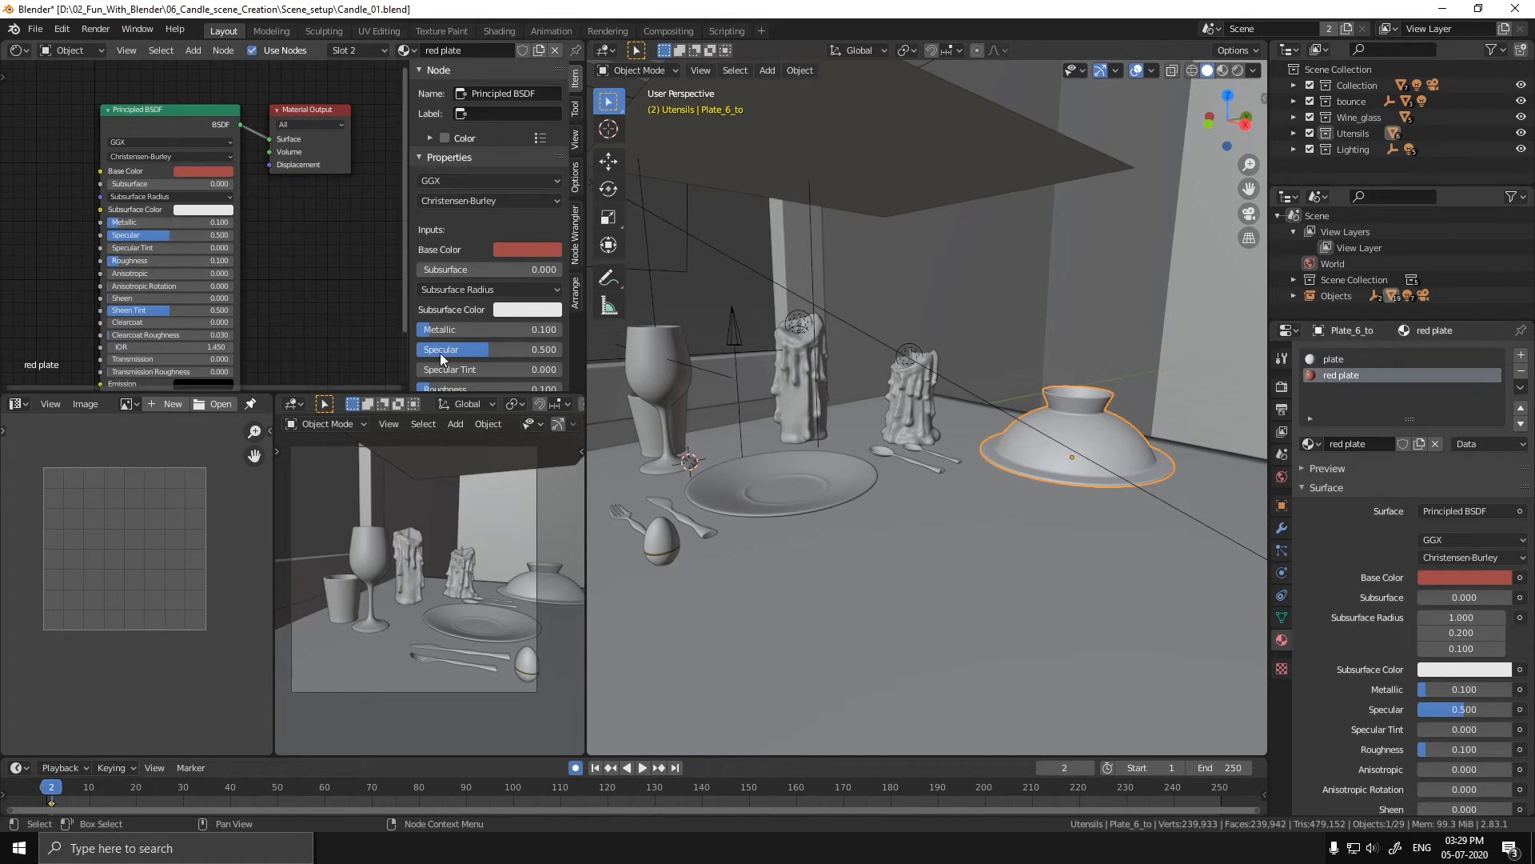
scroll(1005, 416, down, 7)
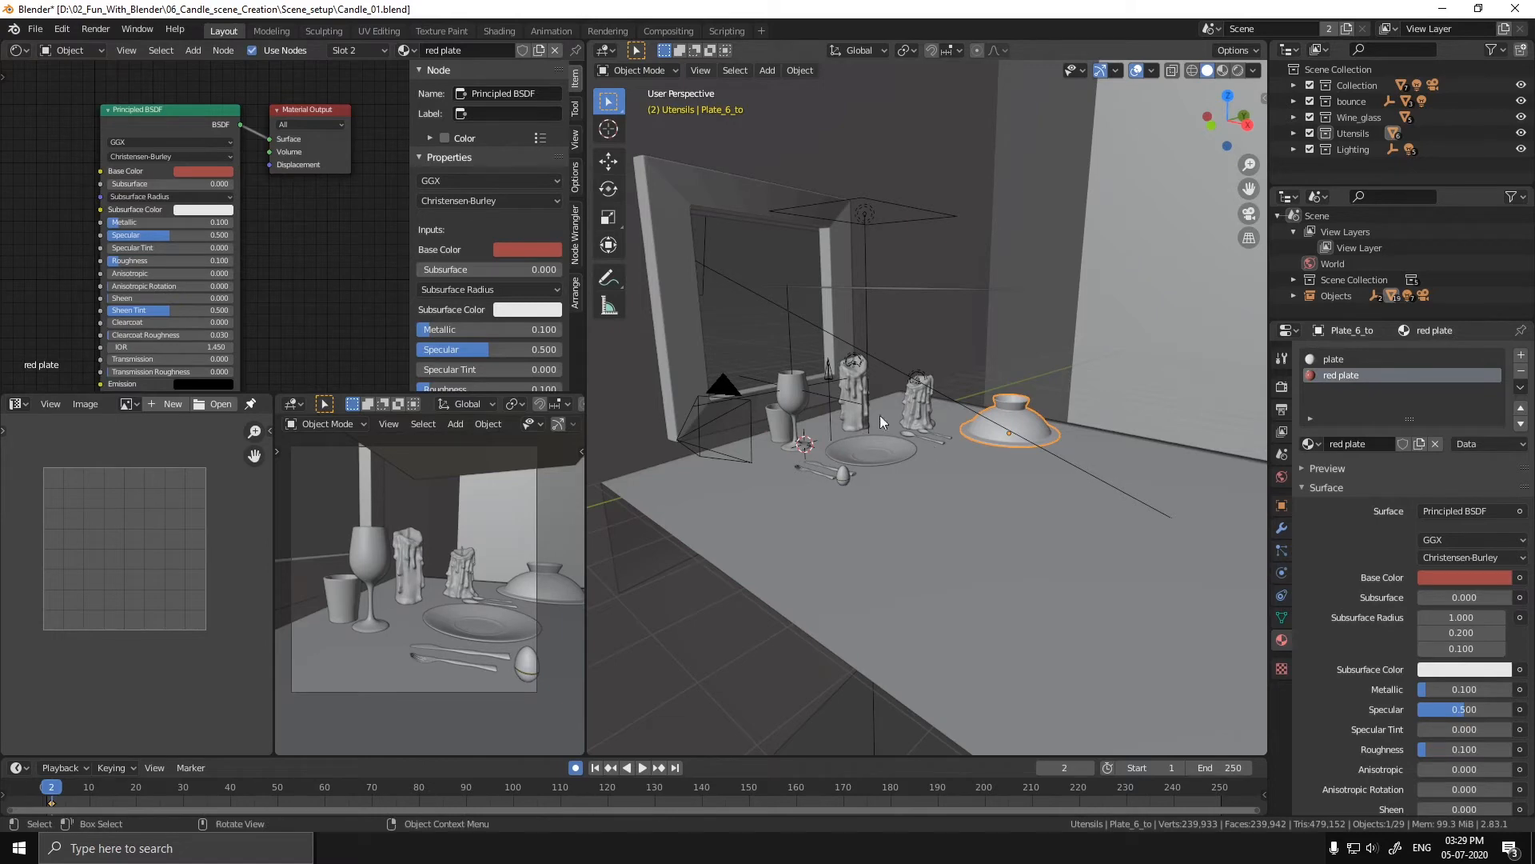
- Select the taller candle and examine the Subsurface Scattering node of its material
click(860, 386)
scroll(849, 396, up, 3)
scroll(849, 397, up, 3)
scroll(886, 396, down, 4)
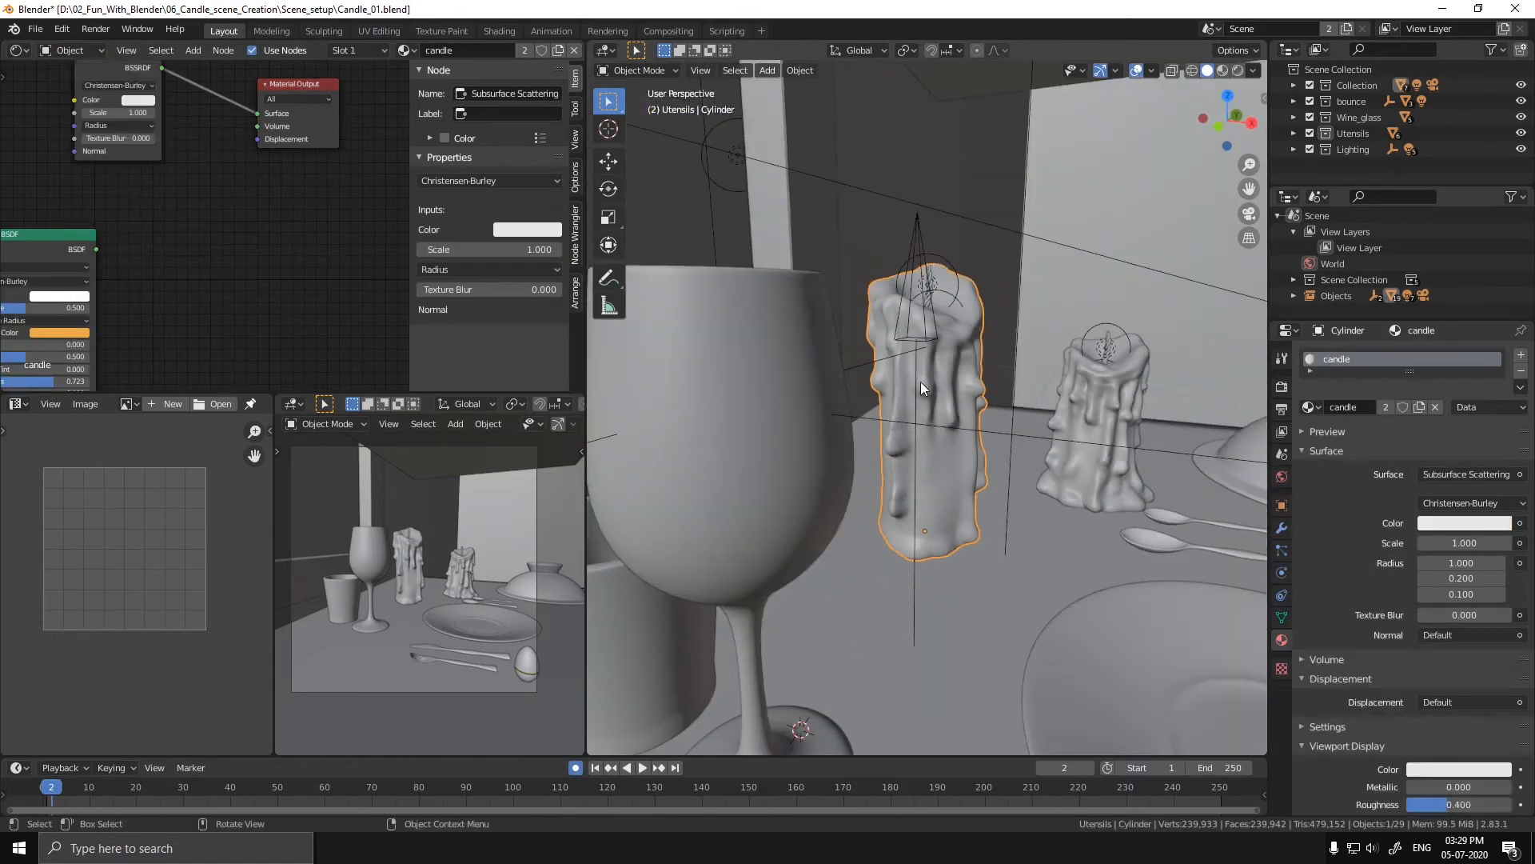
scroll(261, 272, up, 2)
middle_drag(225, 244, 228, 278)
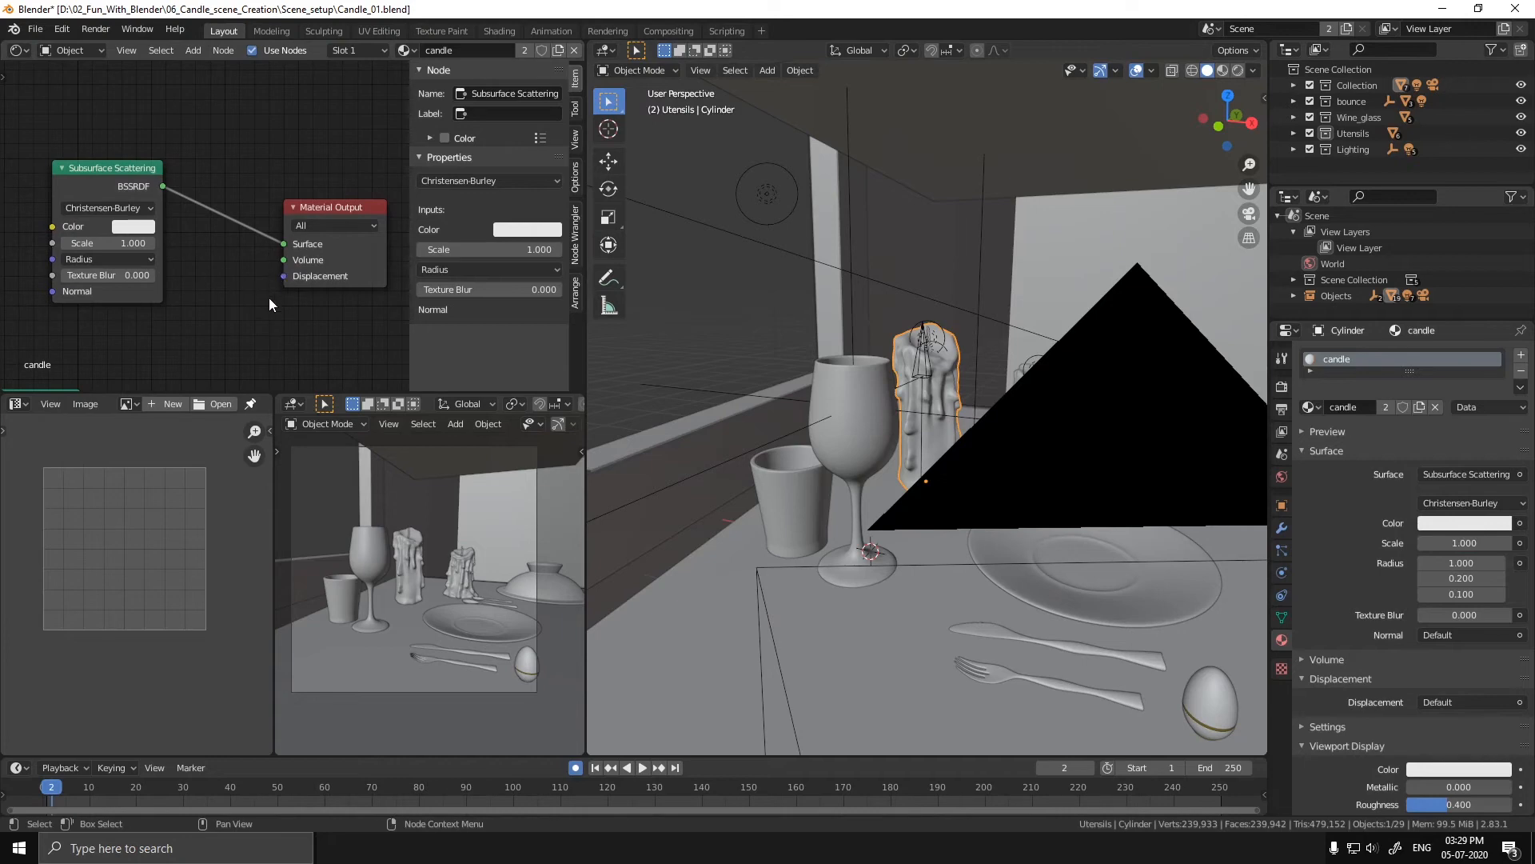
- Preview the scene through the camera in Rendered shading and return to Solid shading
middle_drag(919, 364, 871, 376)
key(KP_0)
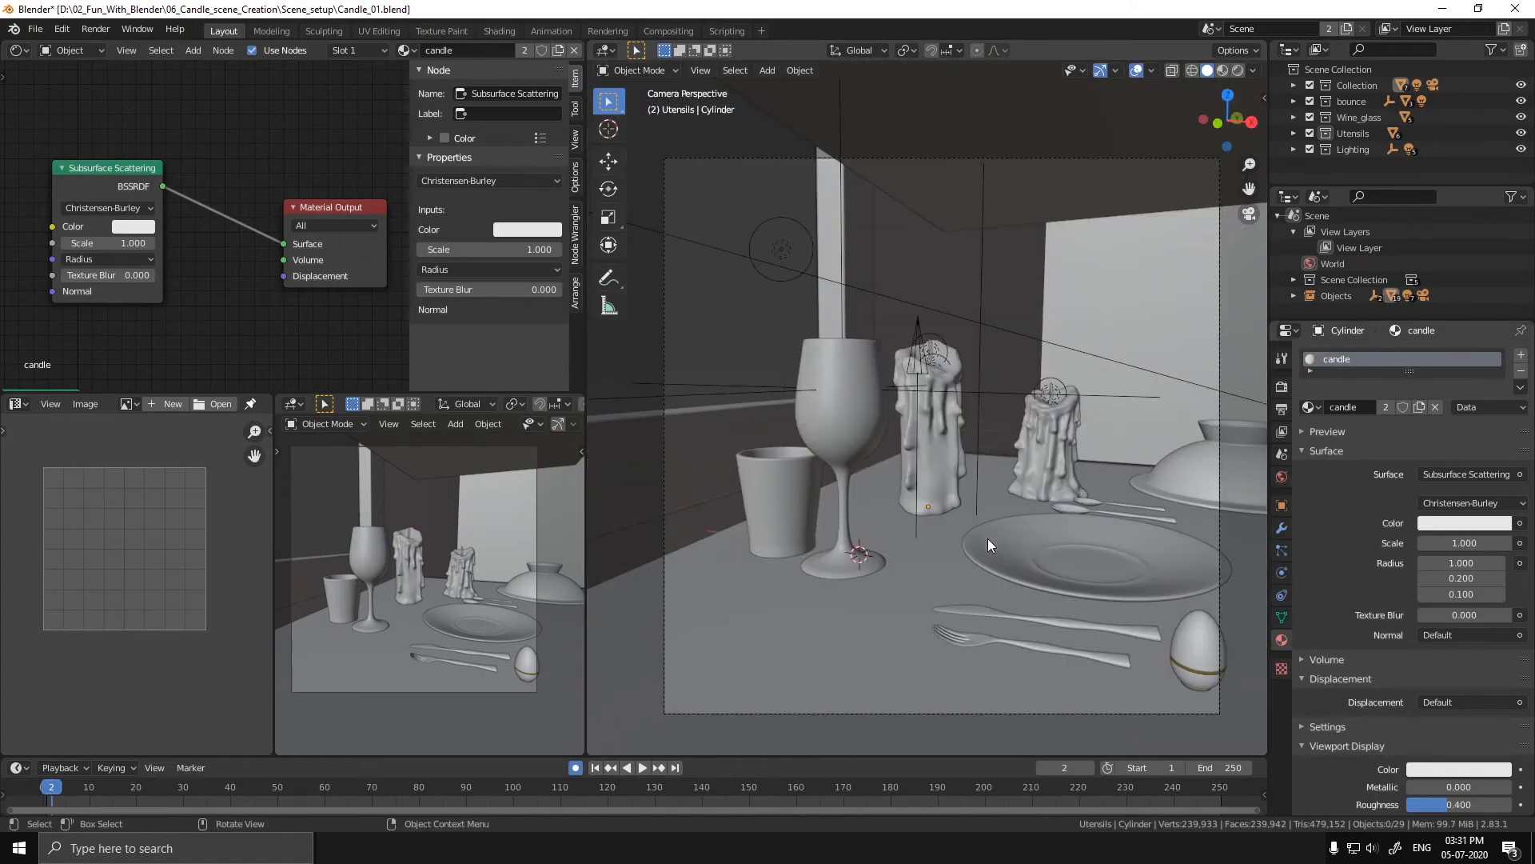
key(z)
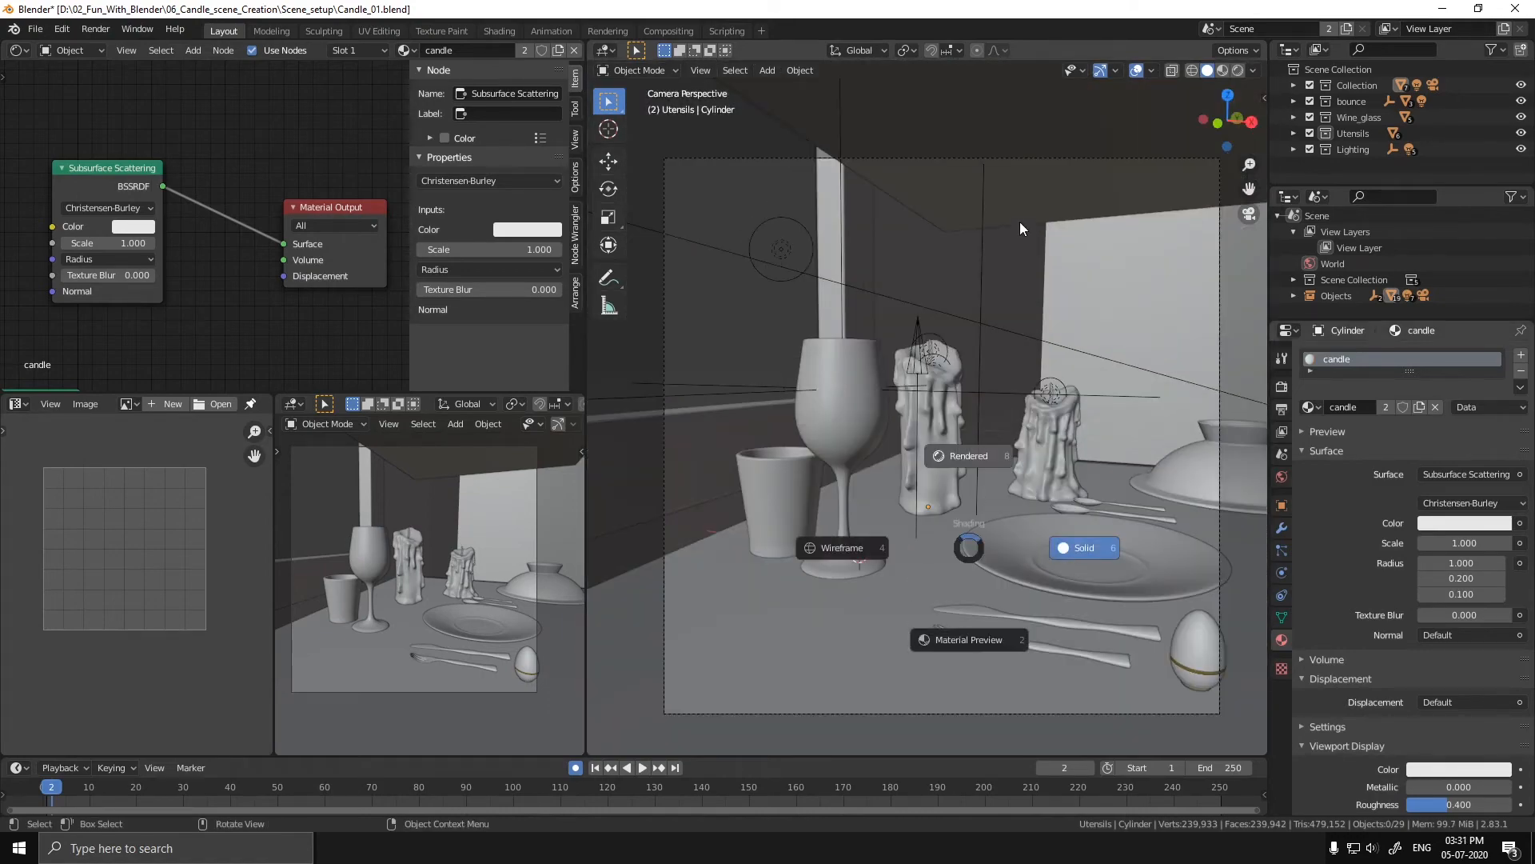
click(1020, 222)
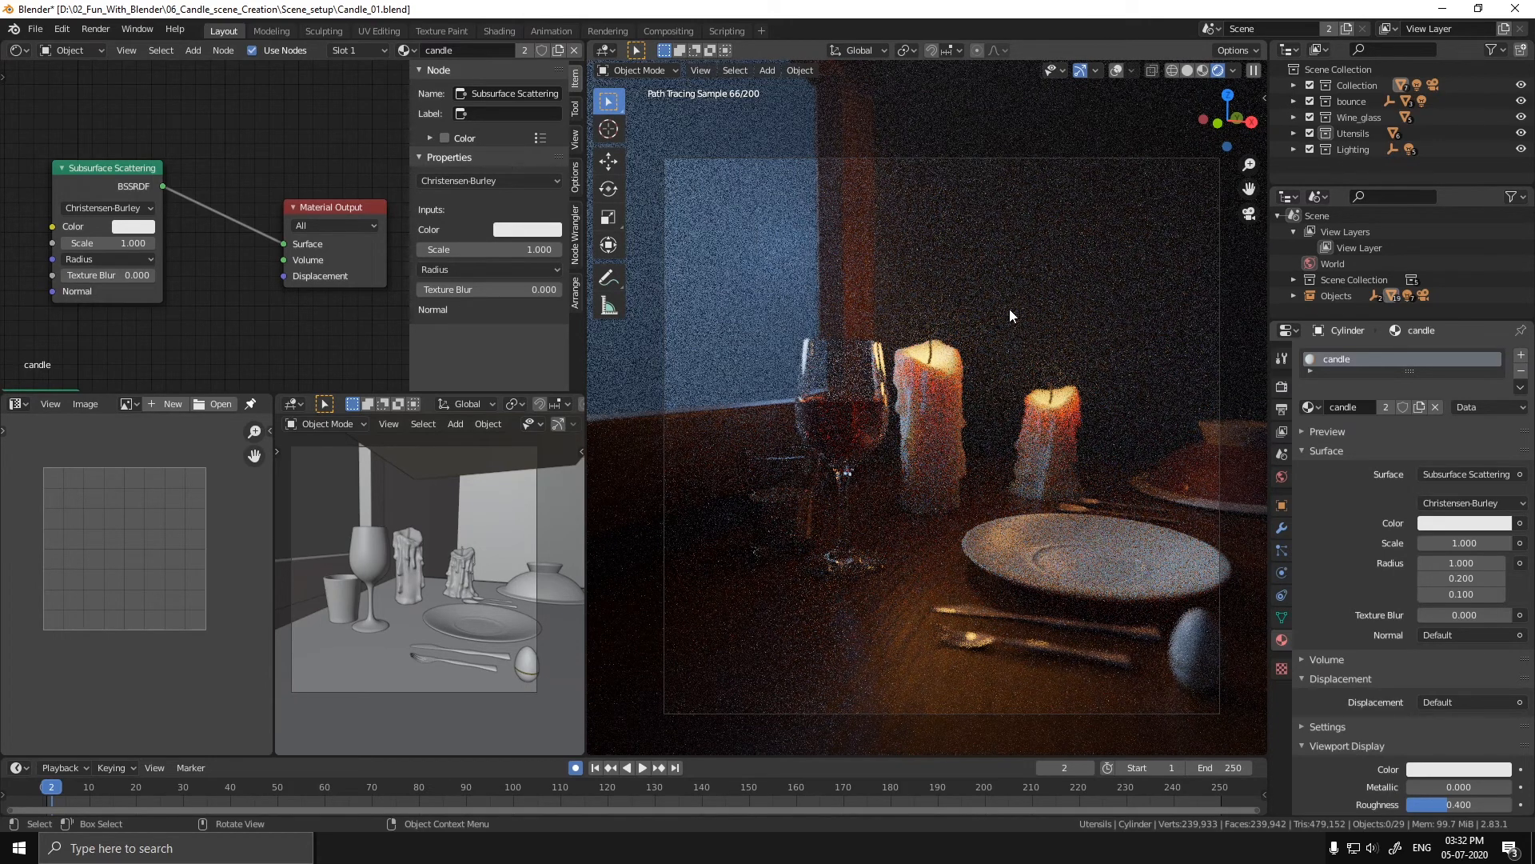
key(z)
click(1129, 308)
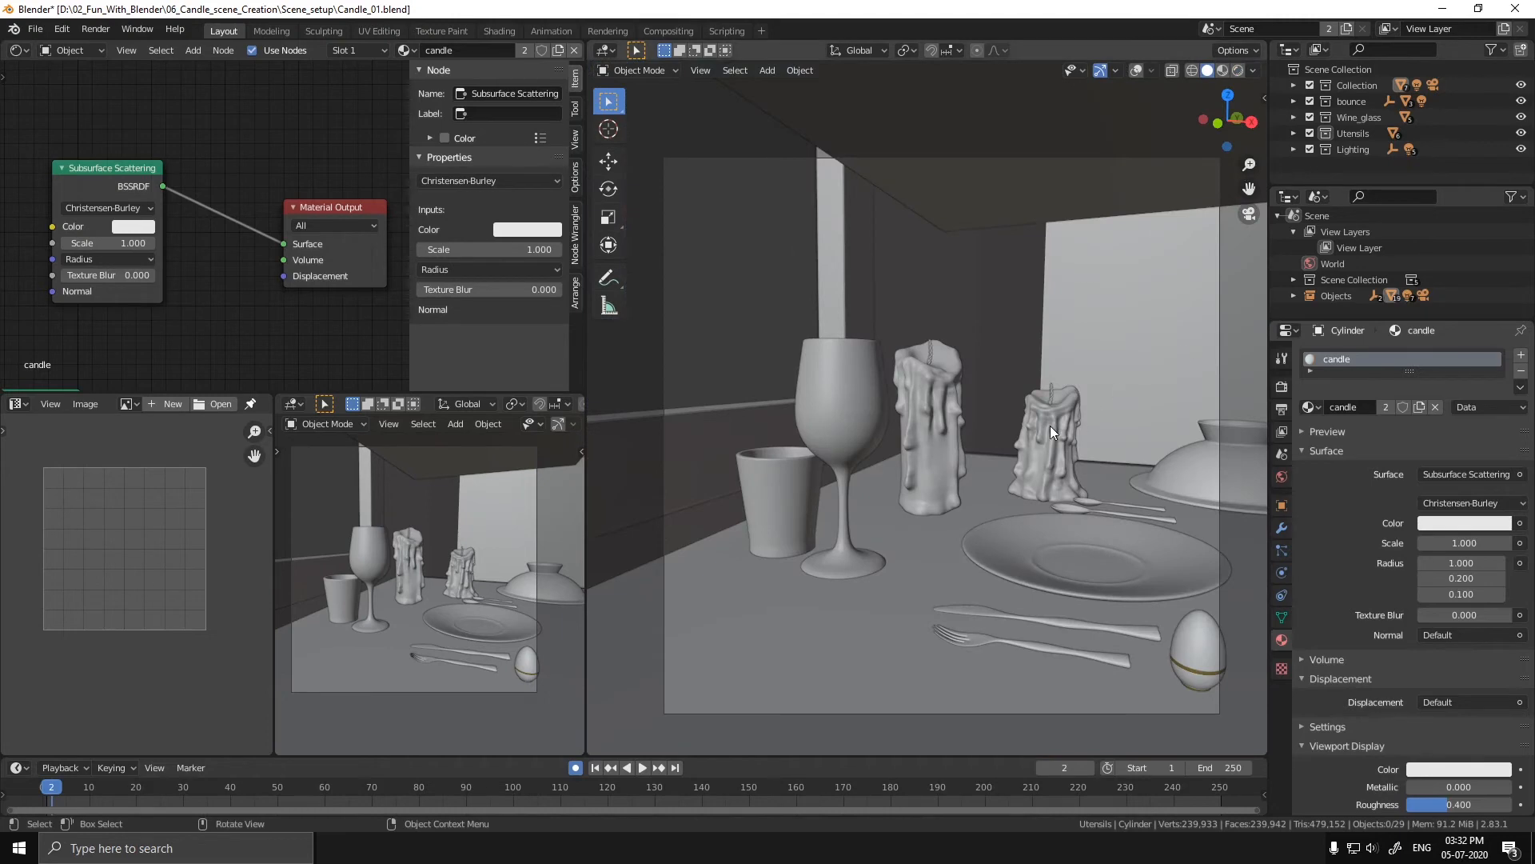
- Restore the viewport overlays and examine the light at the taller candle's wick up close, including in wireframe
mouse_move(1069, 420)
middle_down()
mouse_move(1084, 440)
mouse_move(1057, 429)
middle_up()
key(shift+alt+z)
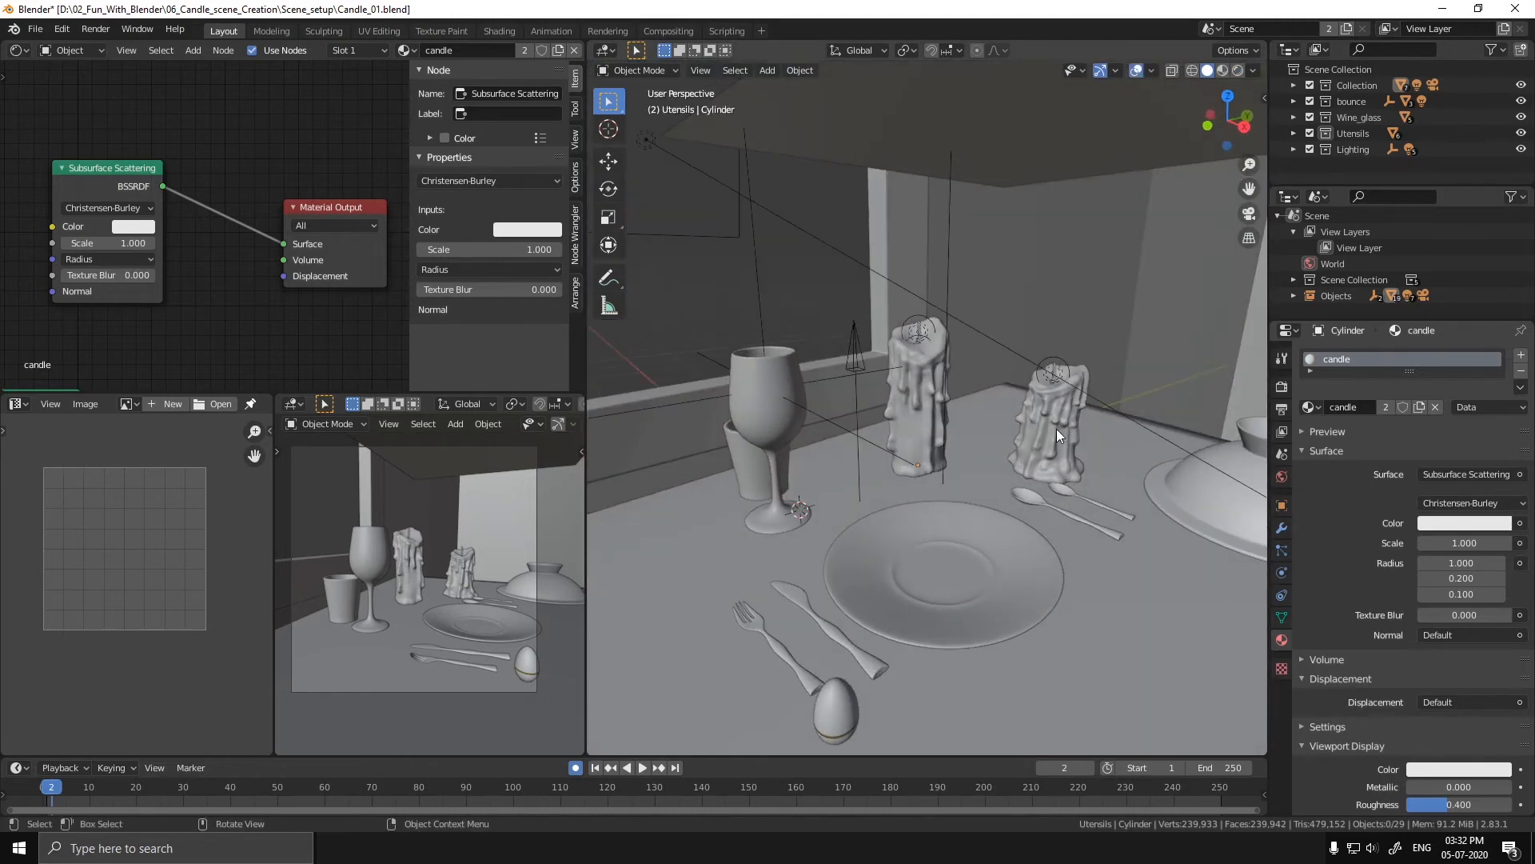
scroll(1058, 429, up, 3)
click(924, 373)
key(KP_Decimal)
middle_drag(928, 371, 961, 356)
scroll(909, 320, down, 3)
scroll(908, 358, up, 3)
click(865, 286)
shift+click(937, 344)
key(shift+z)
key(shift+z)
- Examine the point light at the shorter candle's wick, including in wireframe, and clear the selection
scroll(1110, 408, down, 3)
middle_drag(1110, 411, 1096, 436)
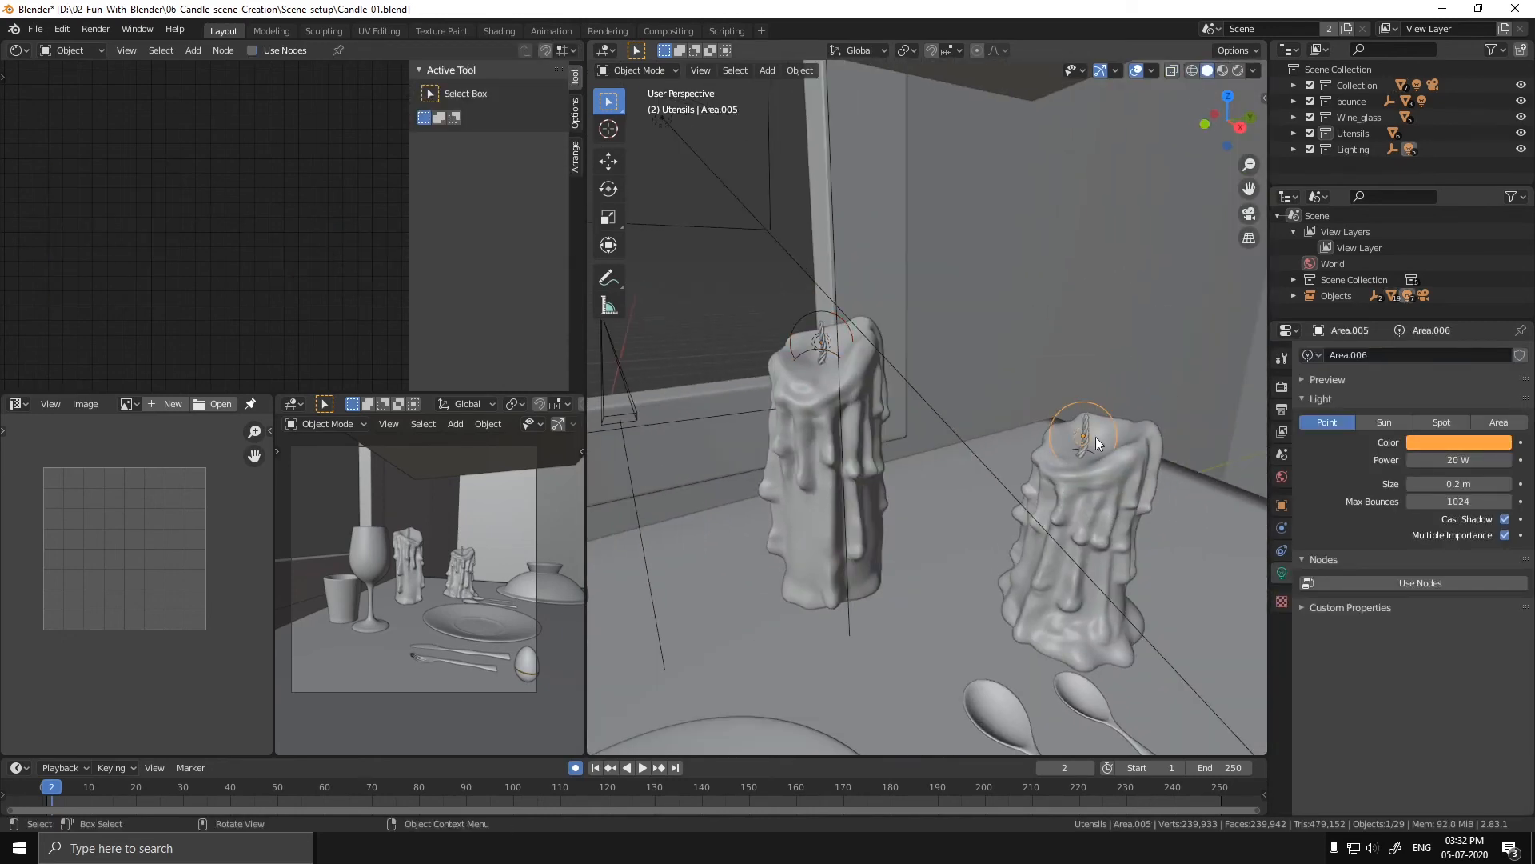
shift+click(1092, 436)
key(shift+z)
key(shift+z)
scroll(1081, 437, down, 3)
key(alt+a)
mouse_move(889, 410)
middle_down()
mouse_move(1017, 419)
mouse_move(884, 411)
middle_up()
scroll(884, 411, down, 2)
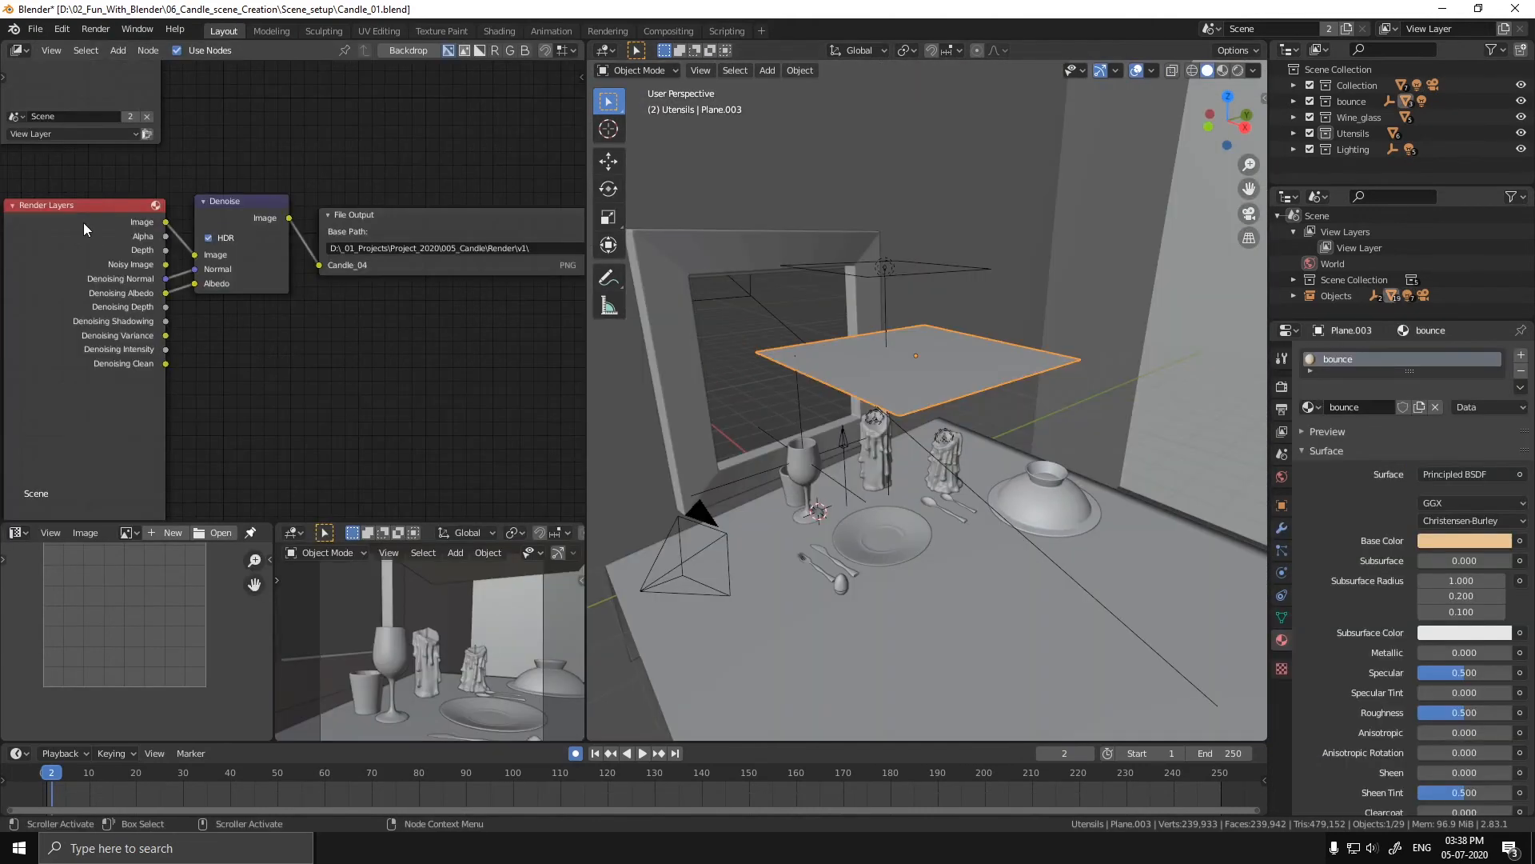
- Examine the Denoise and File Output nodes connected to the Render Layers in the compositor
click(237, 257)
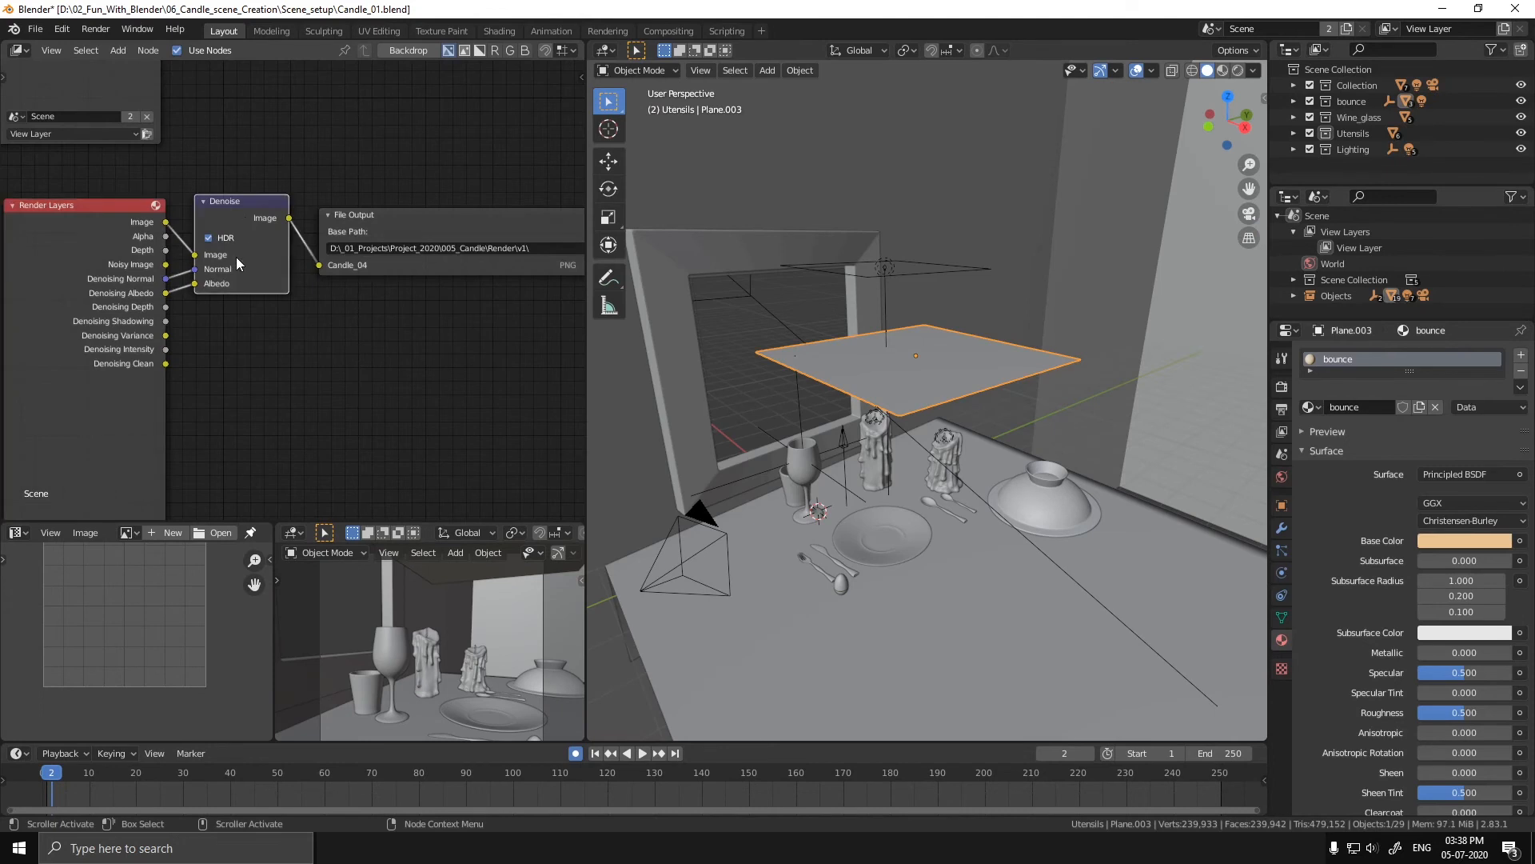
click(414, 232)
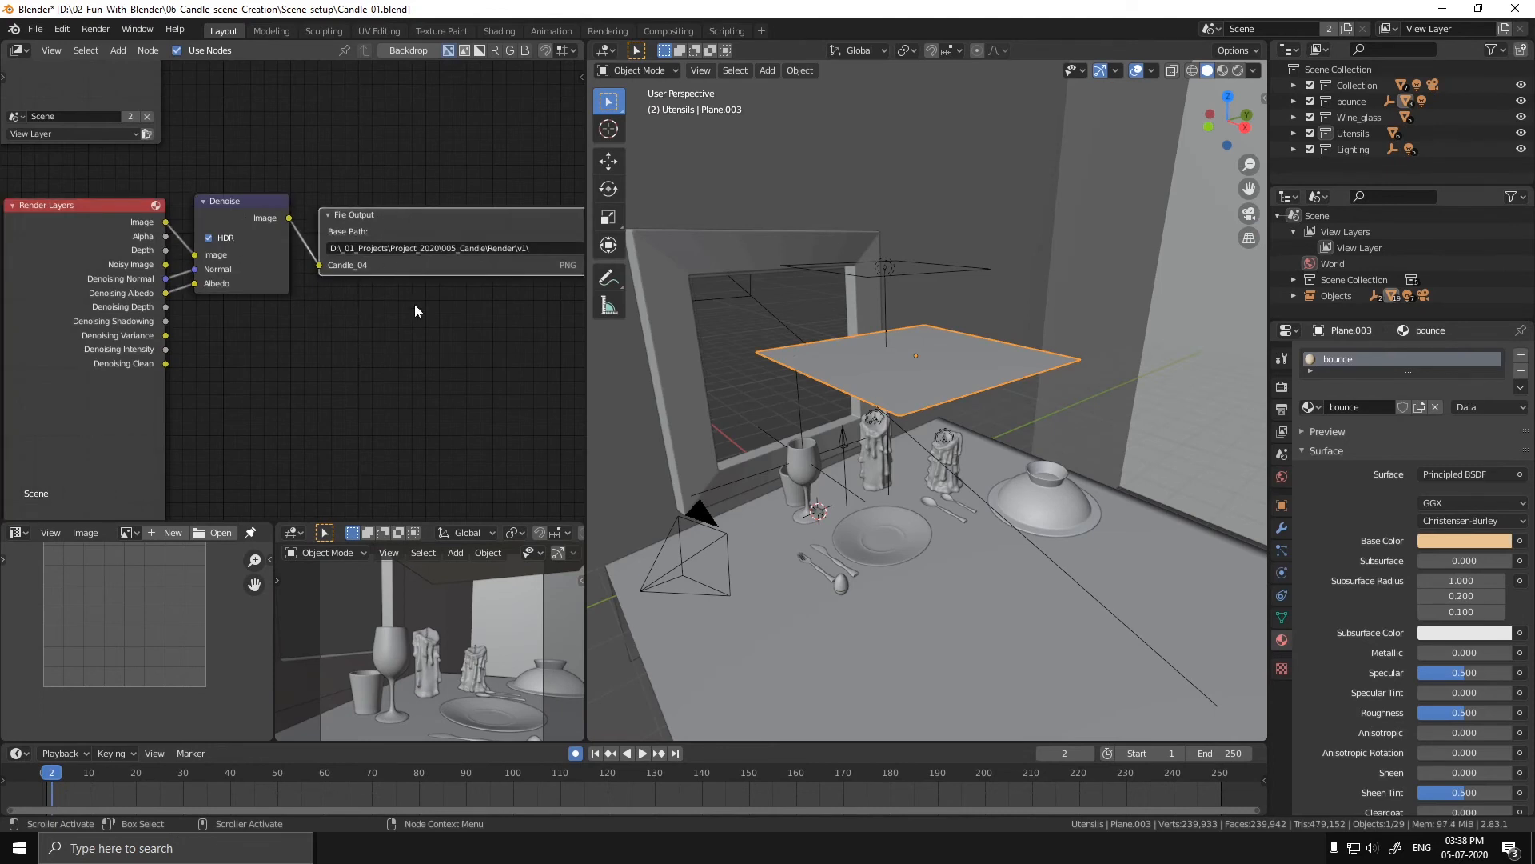
scroll(414, 312, down, 2)
- Review the scene's Cycles render settings, from sampling and light paths to performance and color management
click(1282, 387)
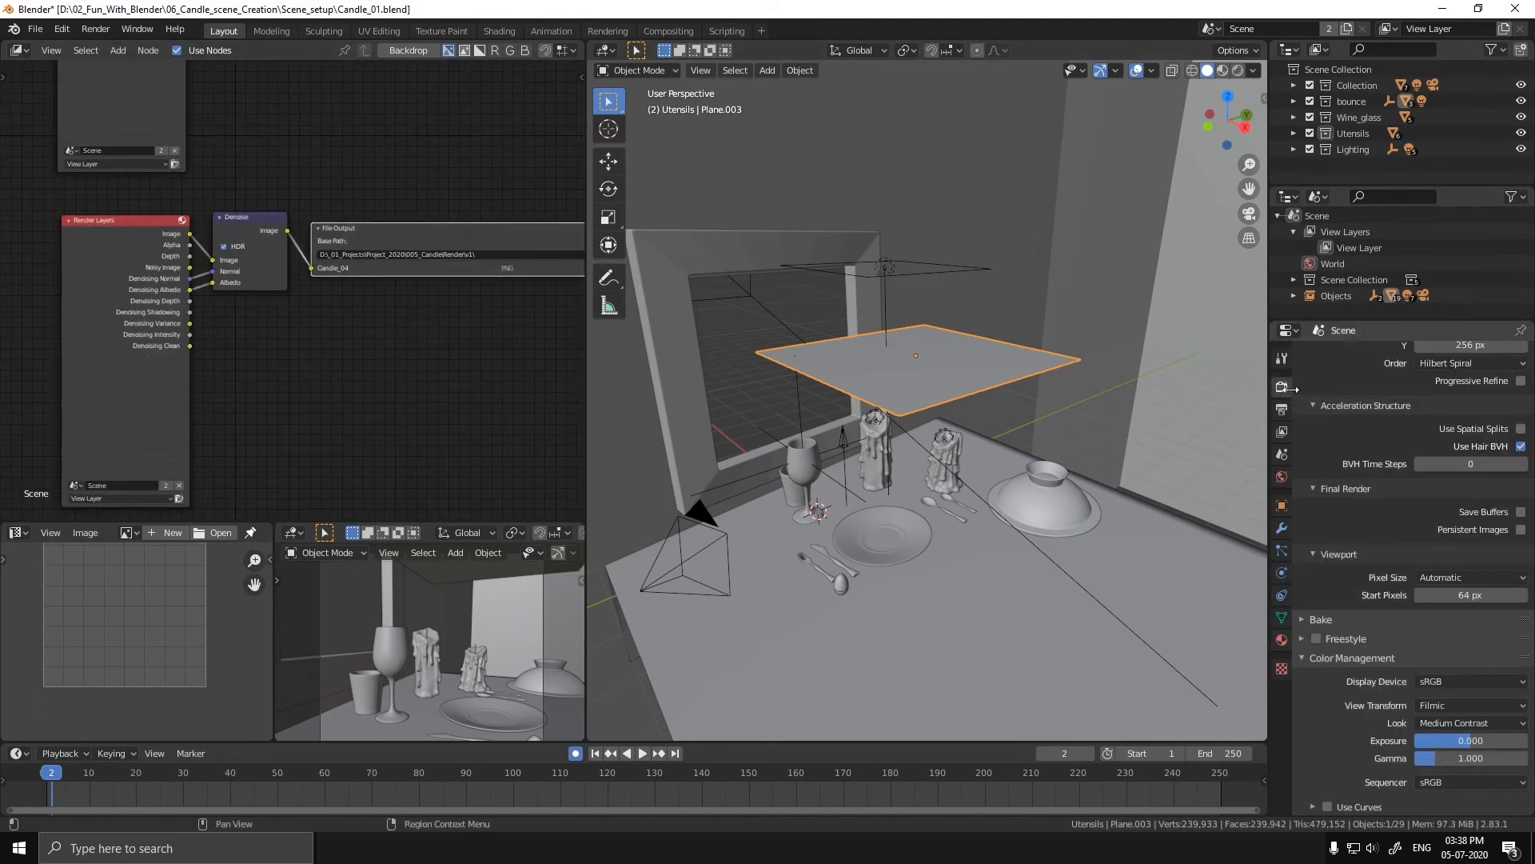
scroll(1471, 490, up, 10)
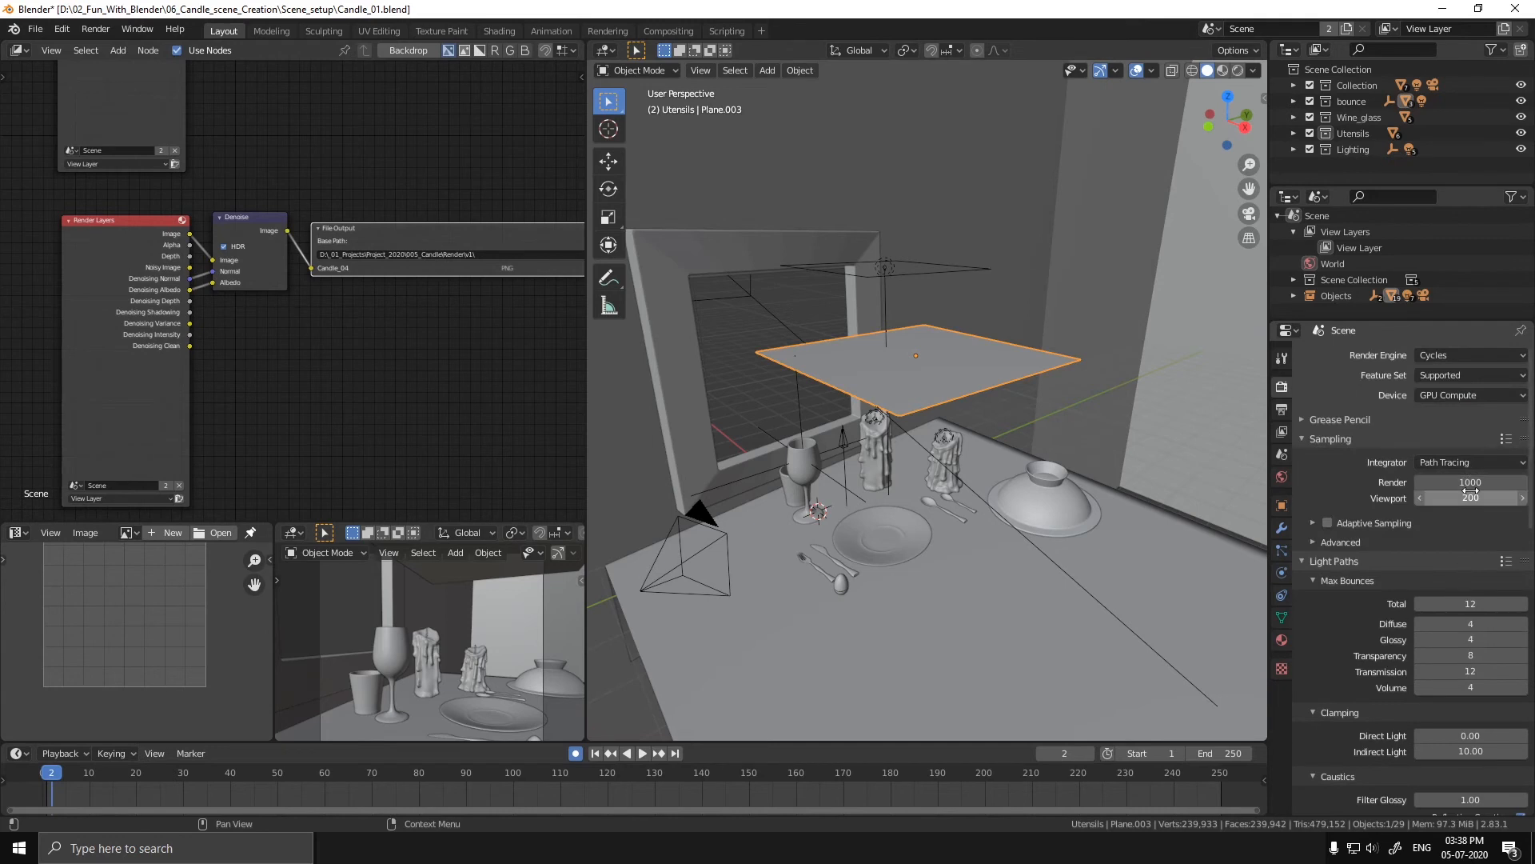
scroll(1408, 480, down, 5)
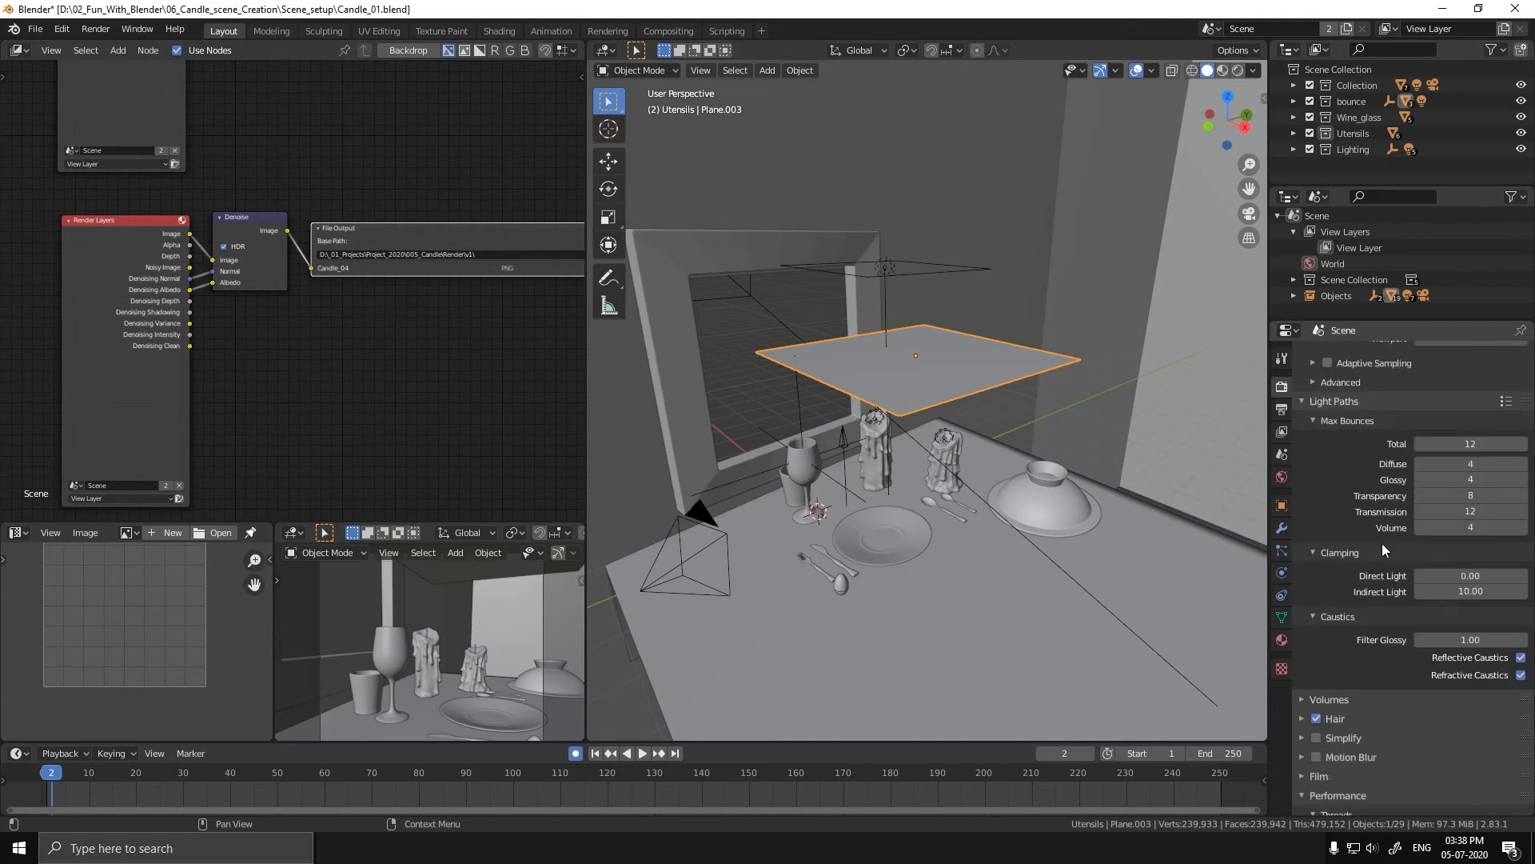
scroll(1383, 536, down, 1)
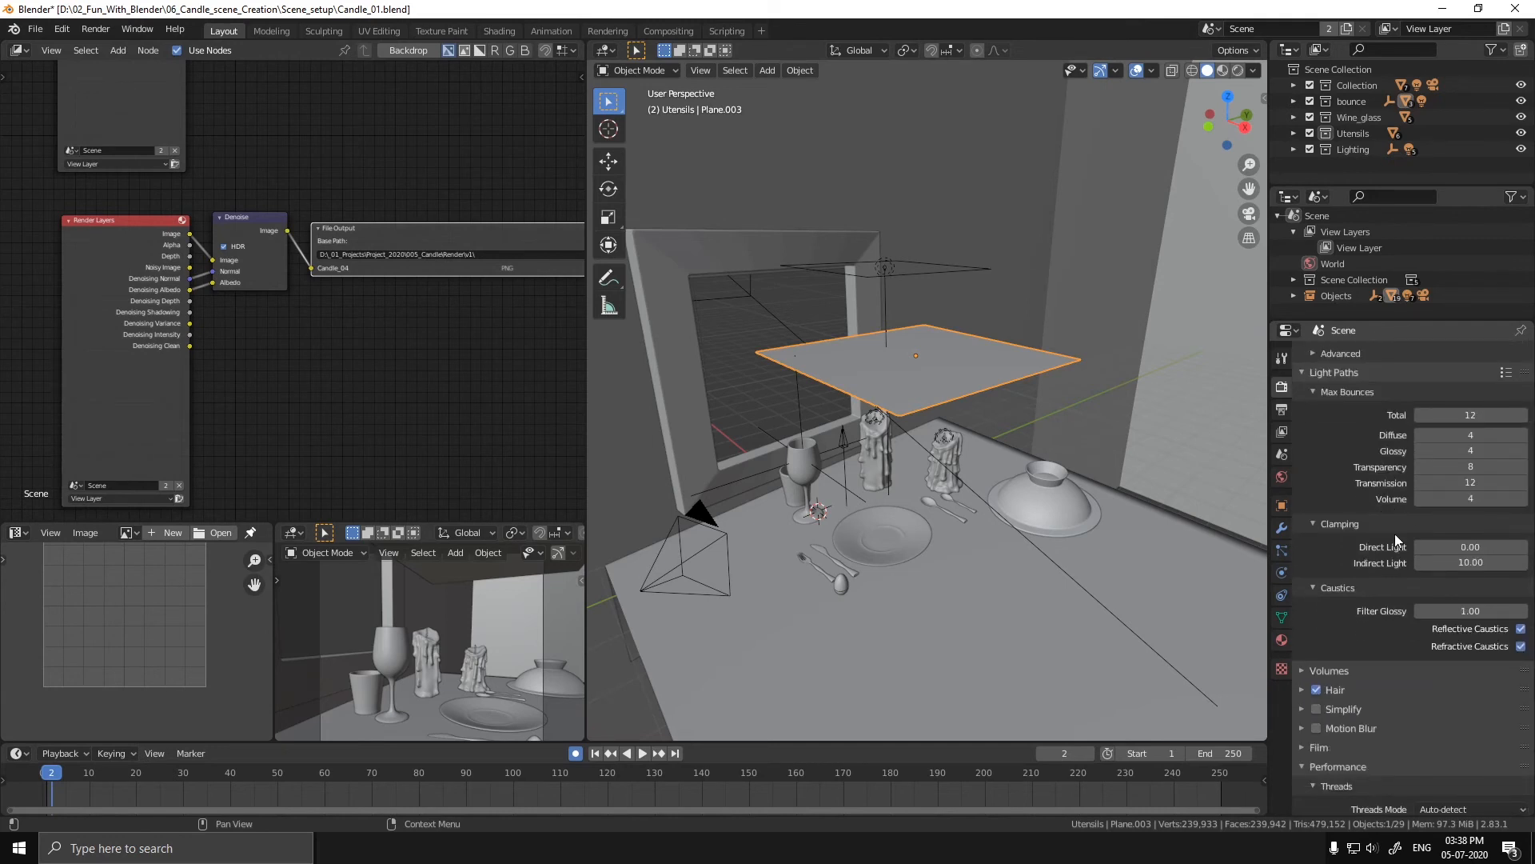
scroll(1384, 578, down, 11)
scroll(1383, 578, down, 6)
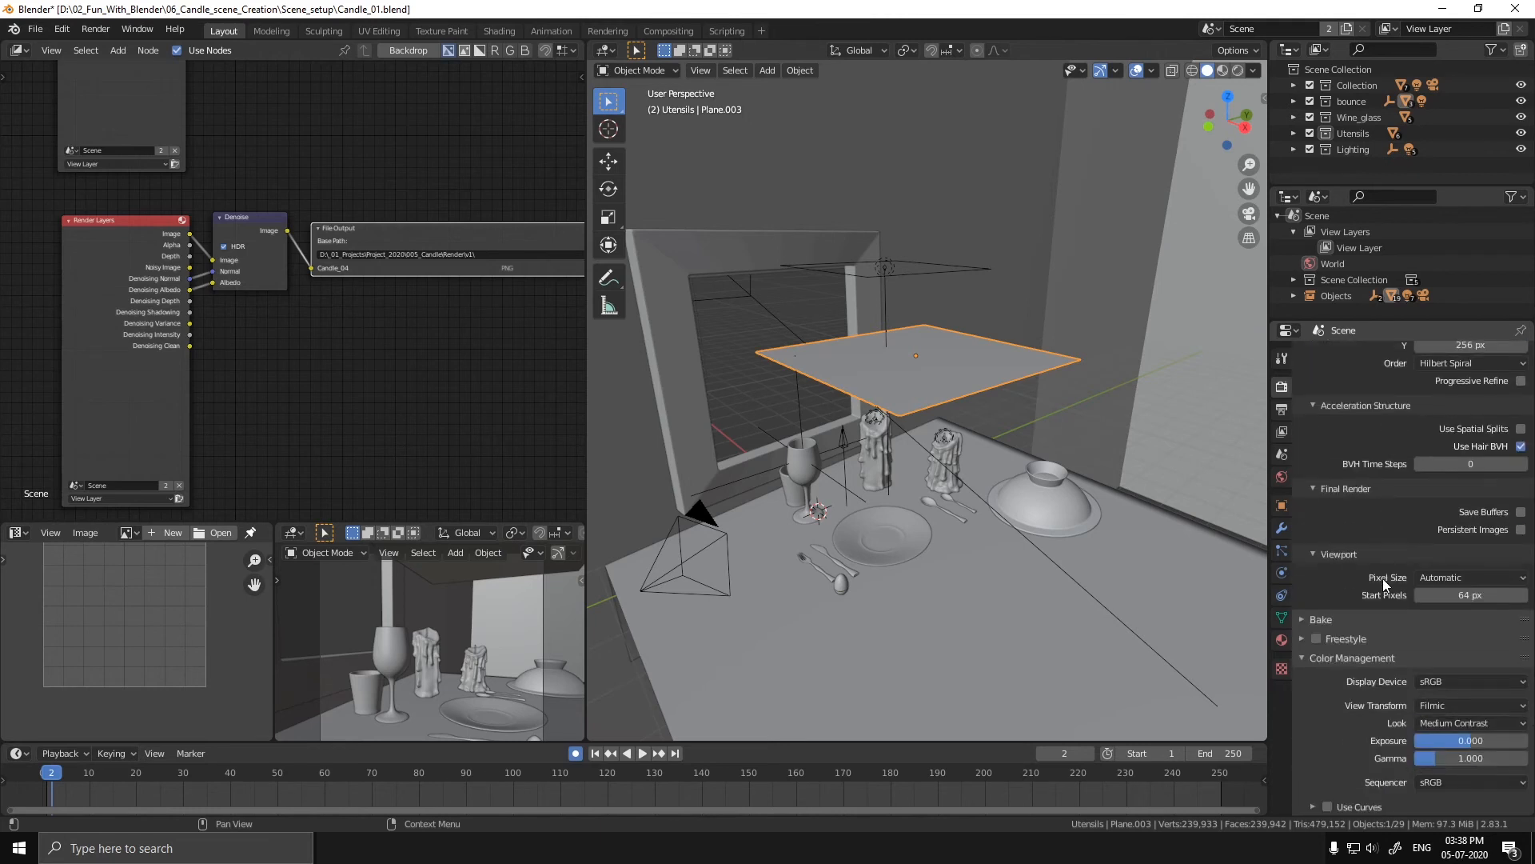
click(1353, 659)
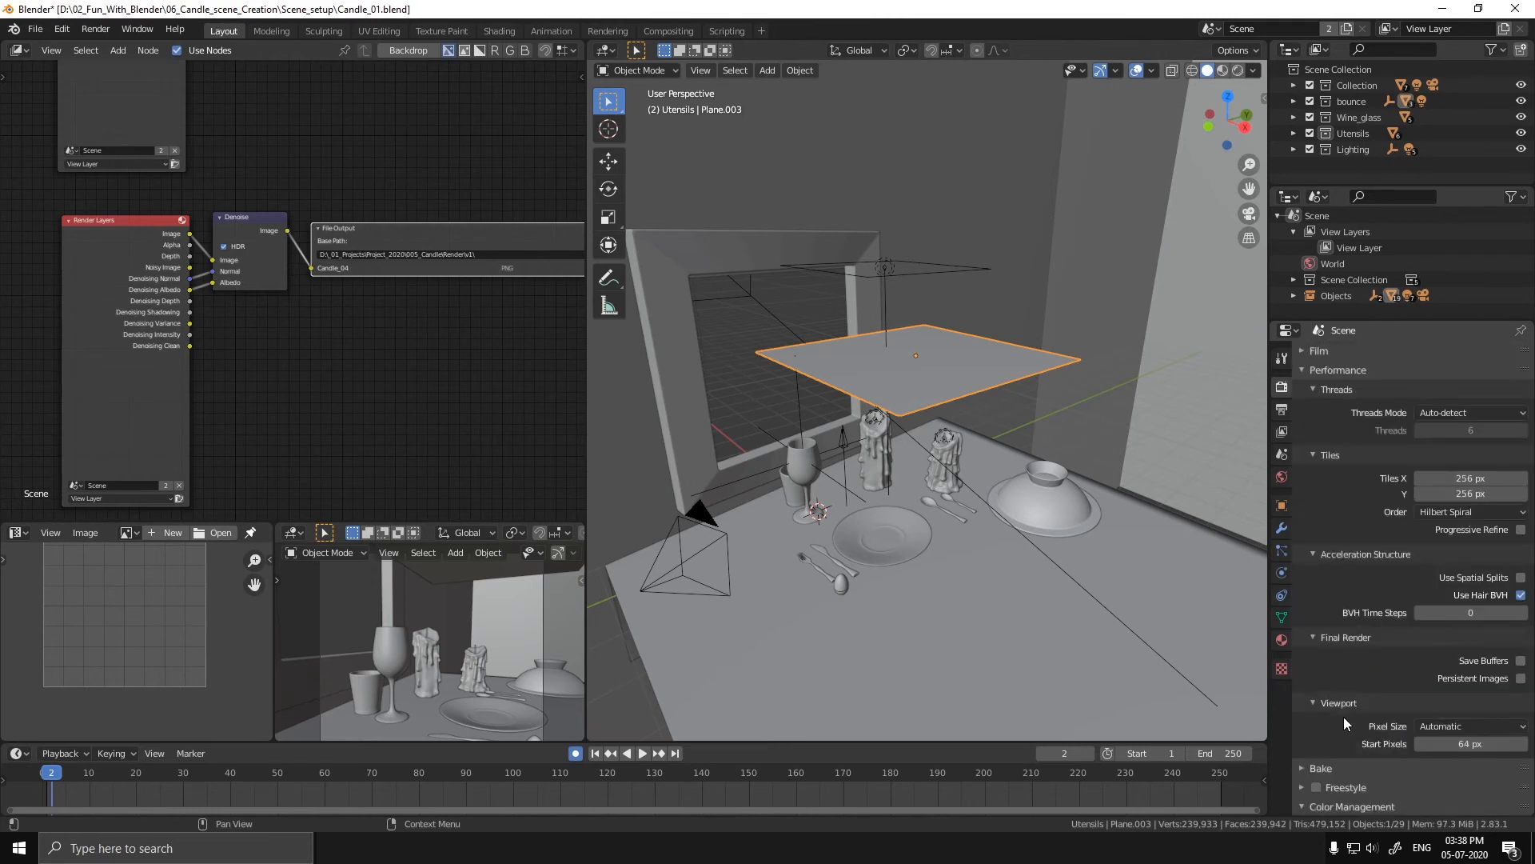
click(1353, 806)
scroll(361, 422, down, 3)
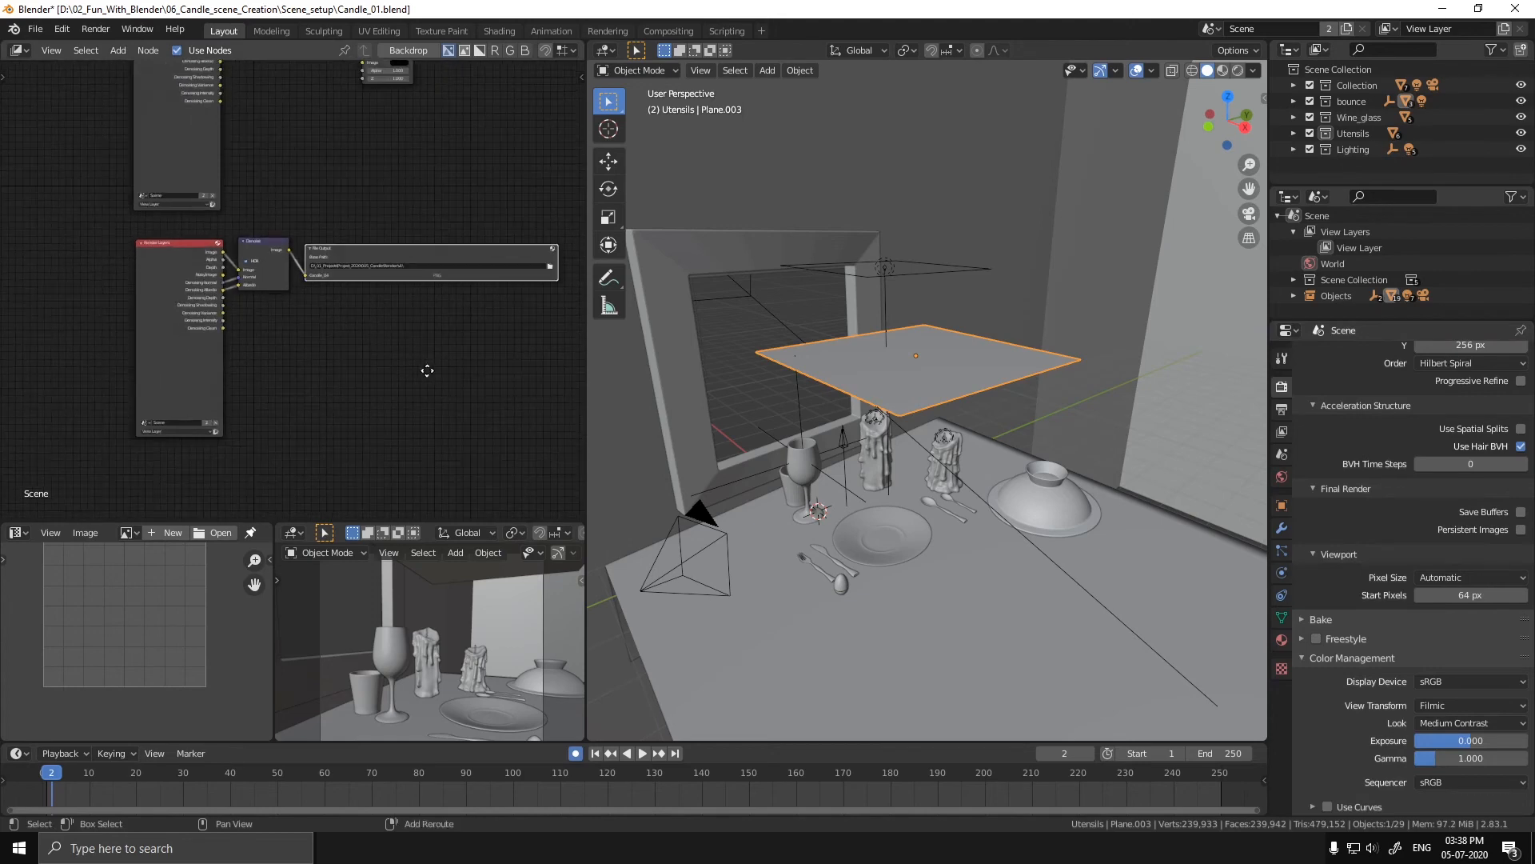
- Render the scene and switch to Candle_040002.psd in Photoshop, consulting the candle fire image results in the browser
key(F12)
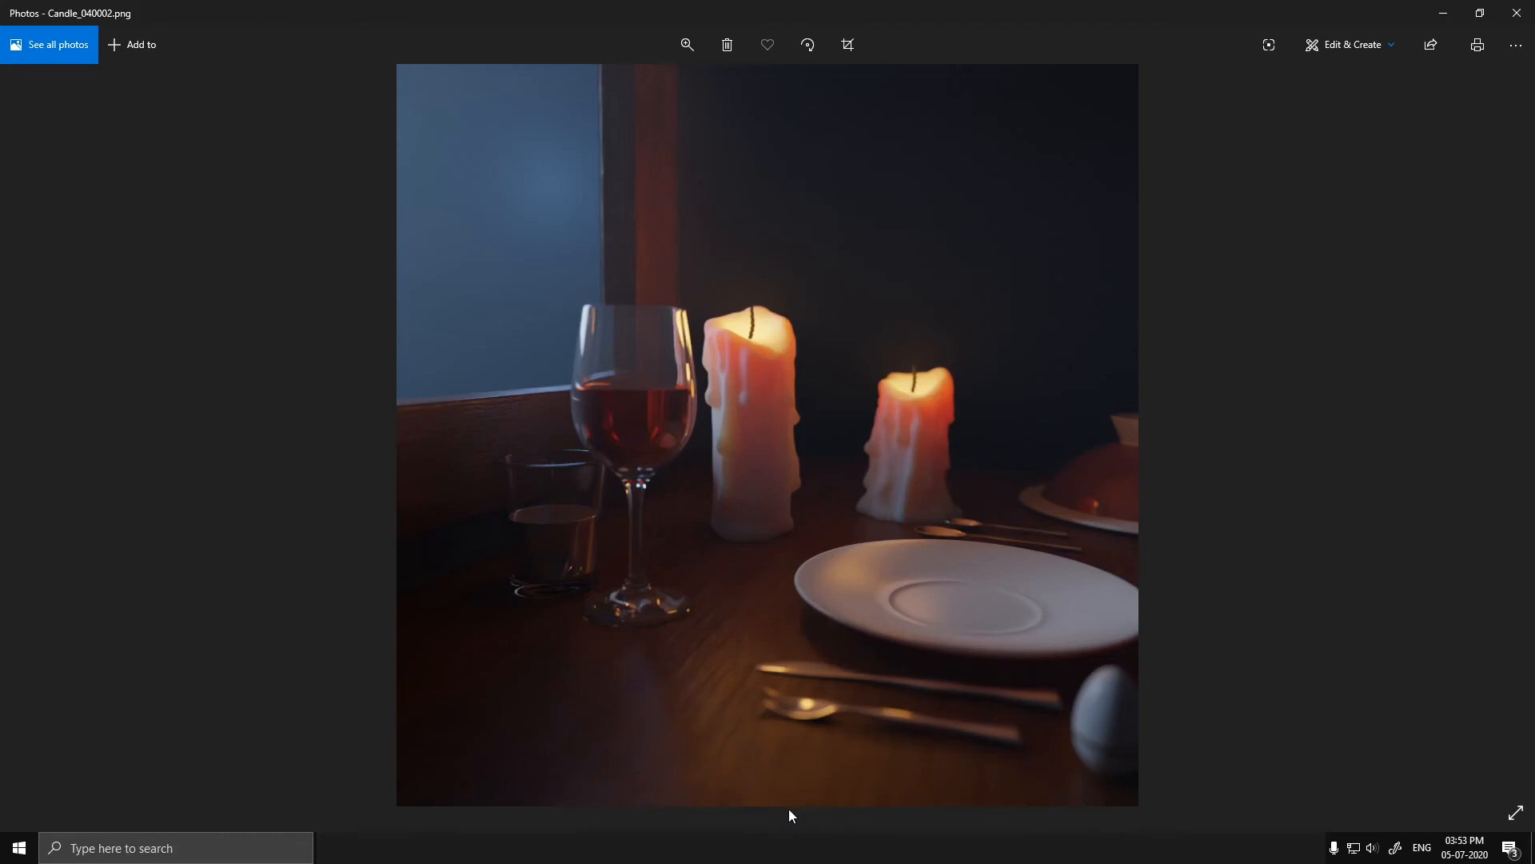
key(alt+Tab)
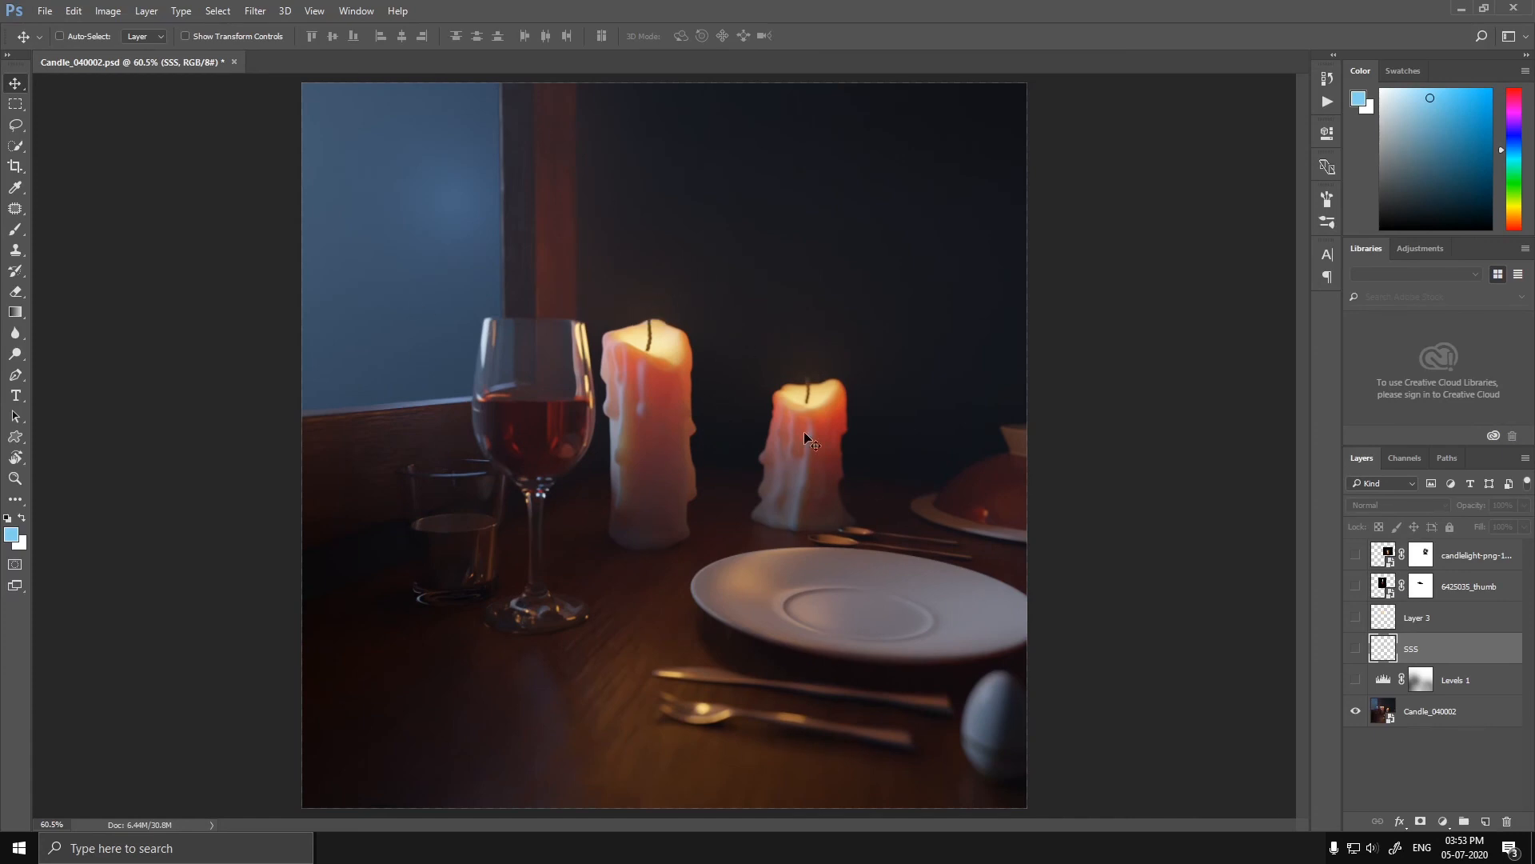
key(alt+Tab)
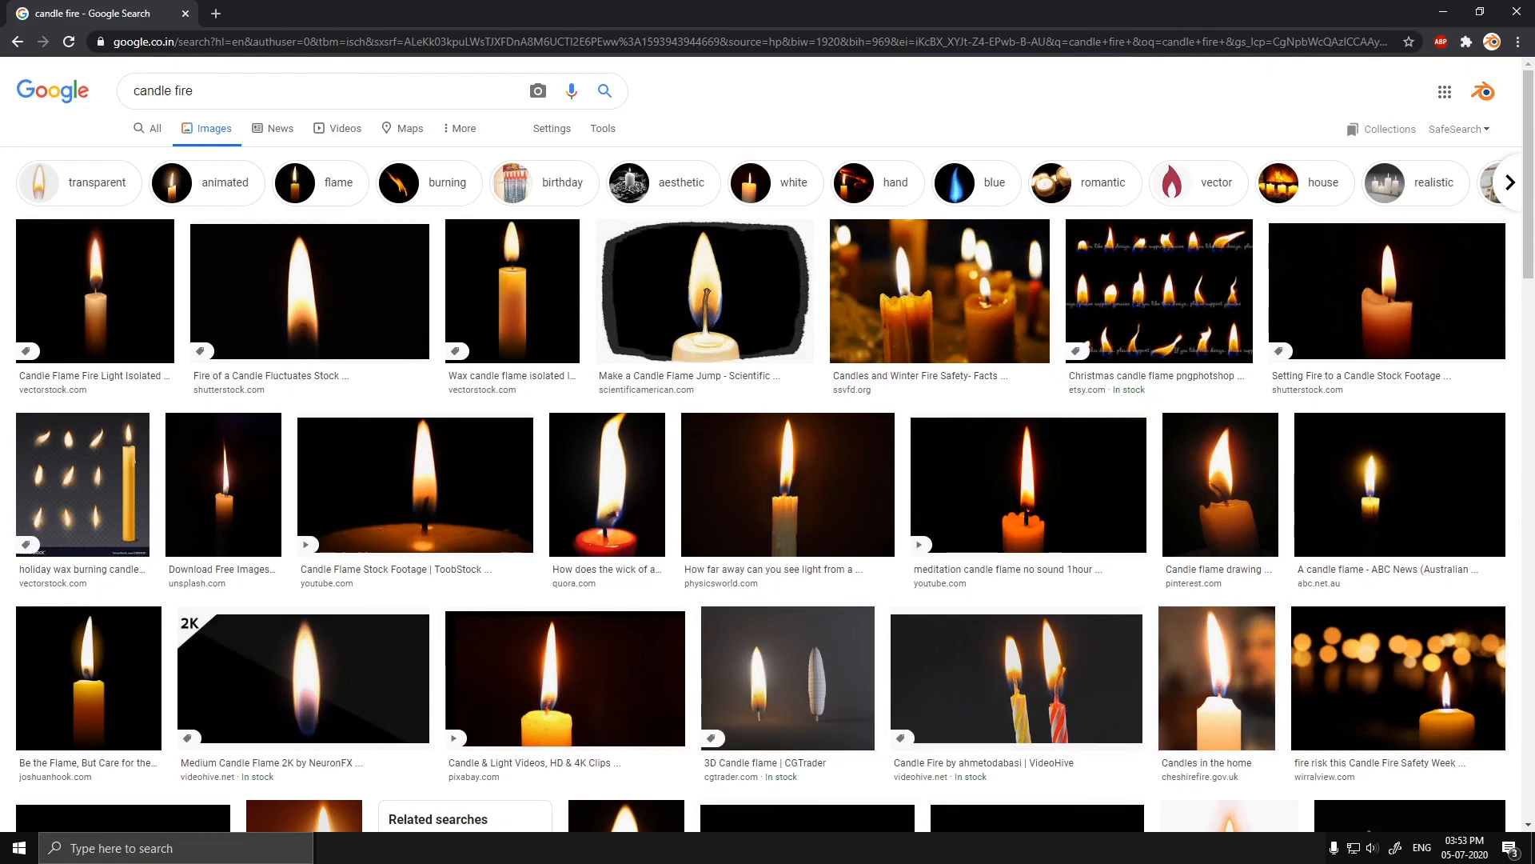
key(alt+Tab)
- Show the Levels 1 adjustment and the two candle flame layers, 6425035_thumb and candlelight-png
click(1356, 680)
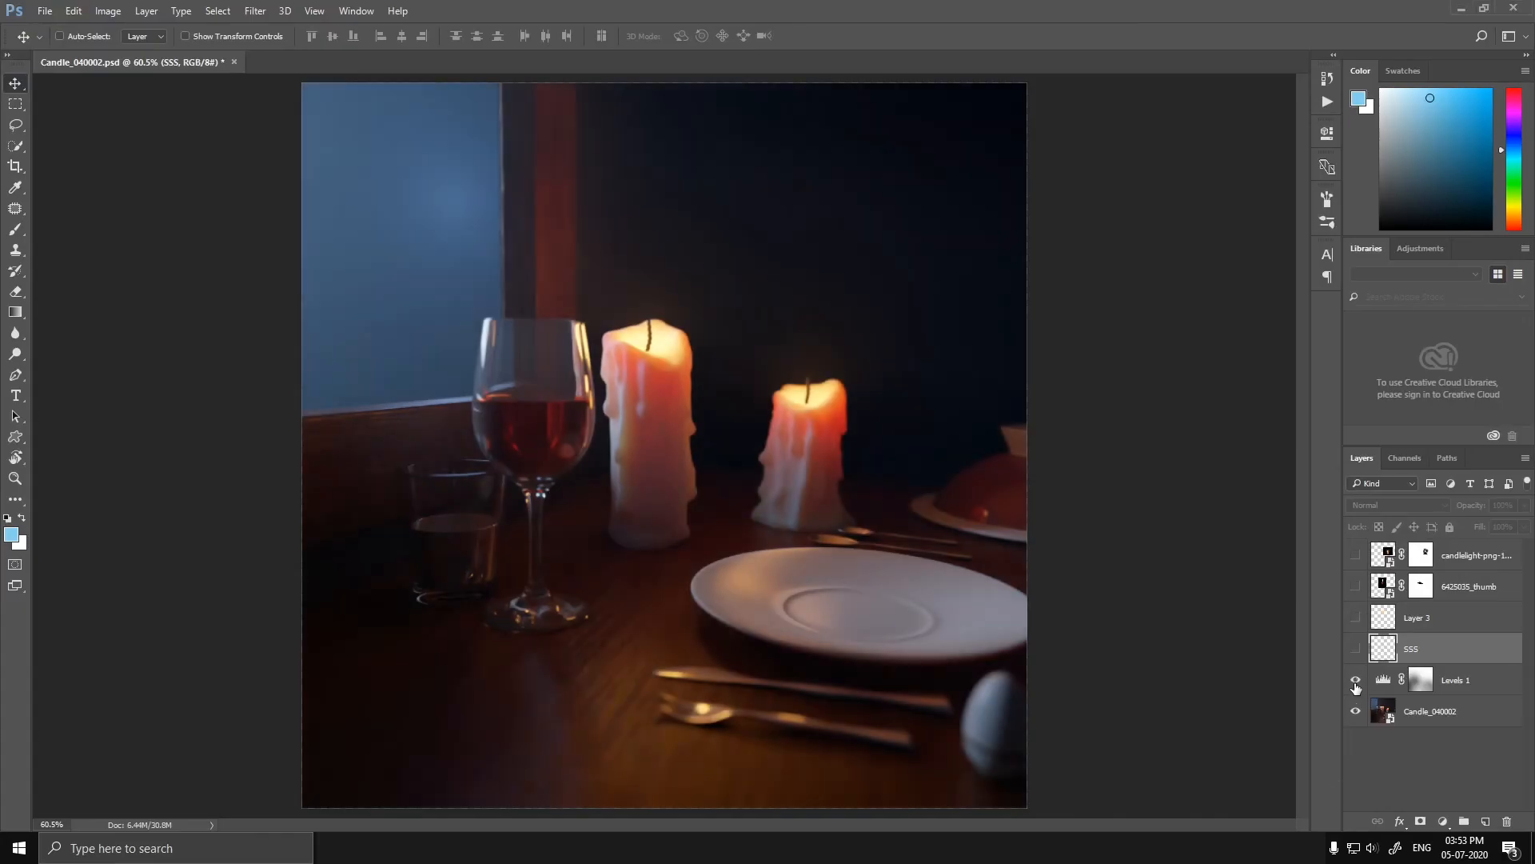
click(1356, 586)
click(1356, 555)
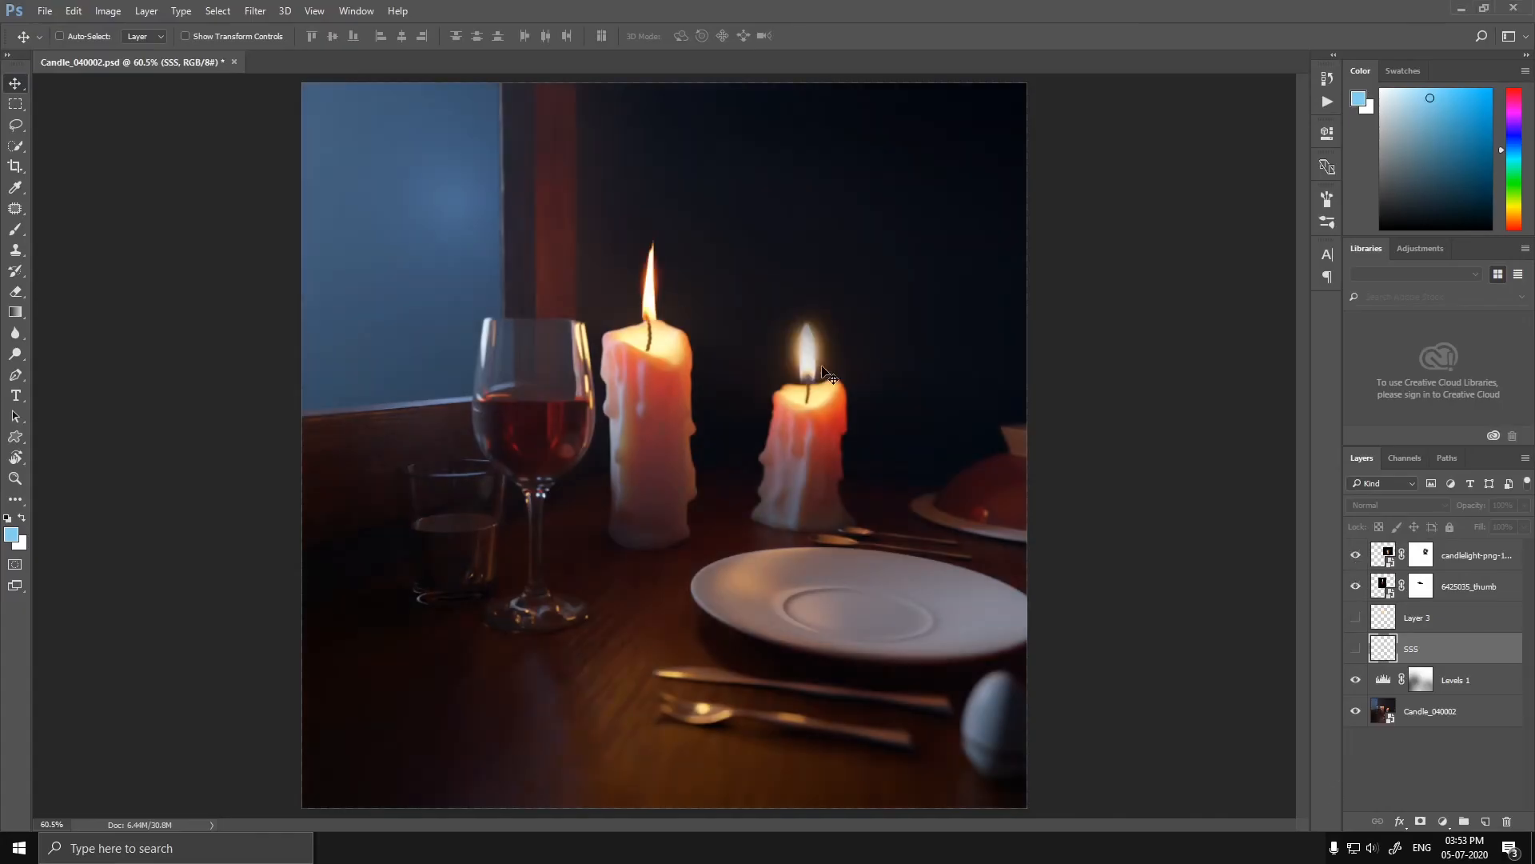
- Show the SSS layer with its blend mode set to Linear Light, and make Layer 3 visible
click(1356, 649)
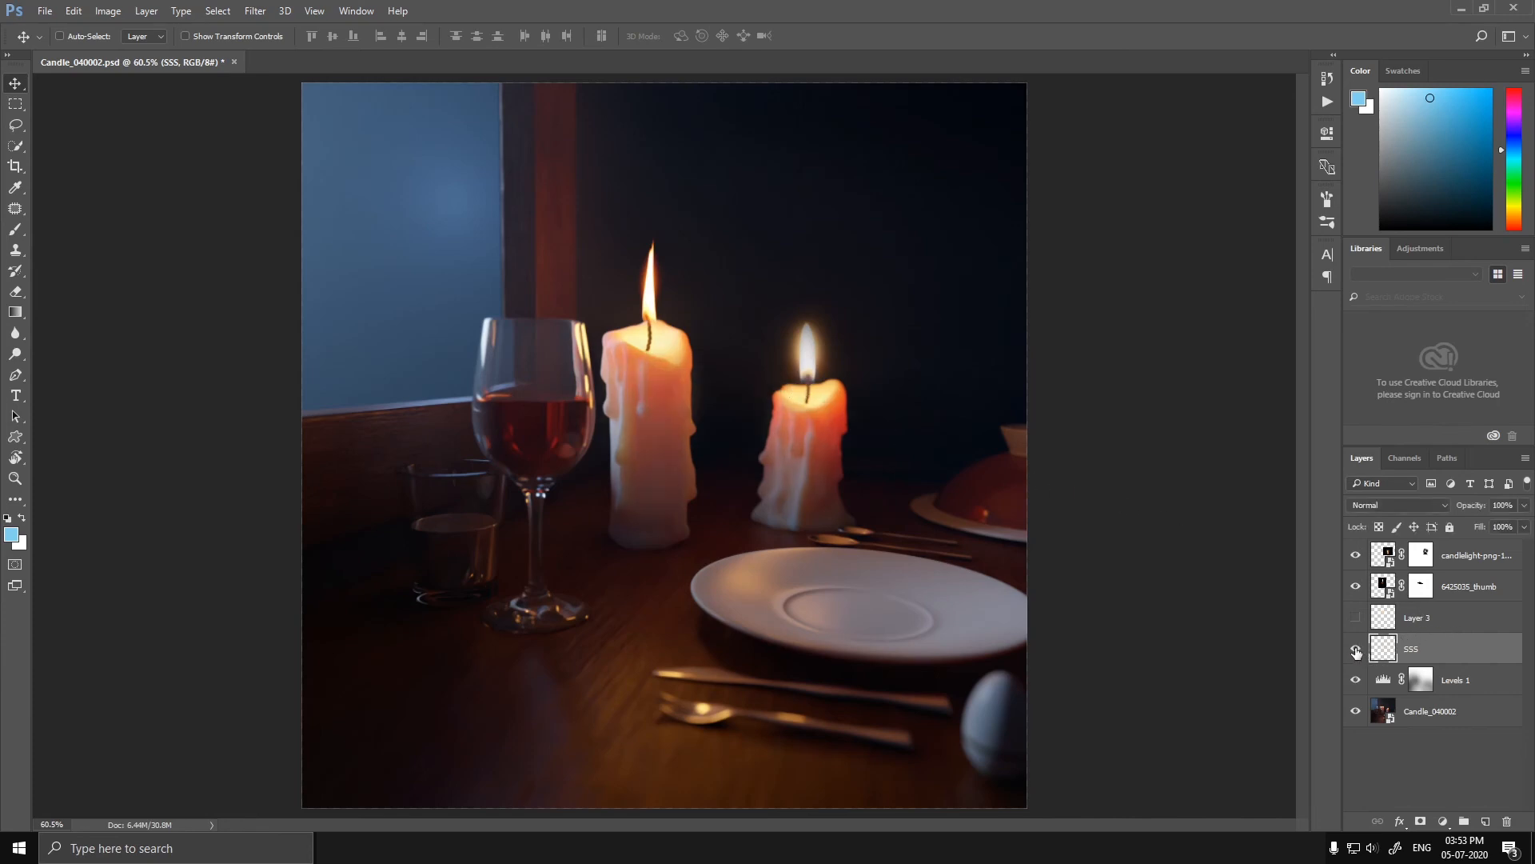
click(1376, 505)
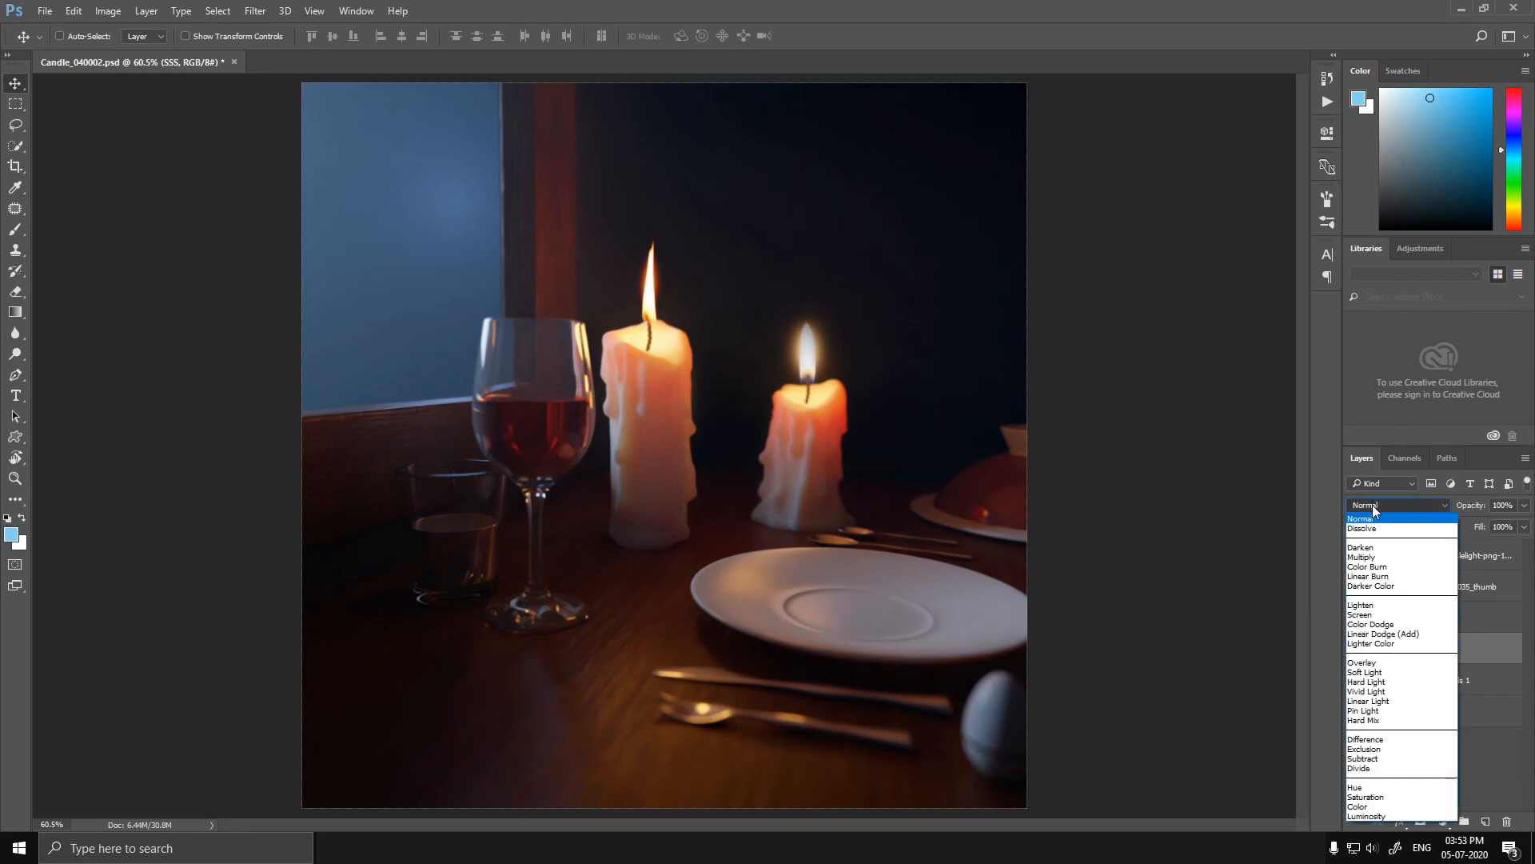
click(1364, 701)
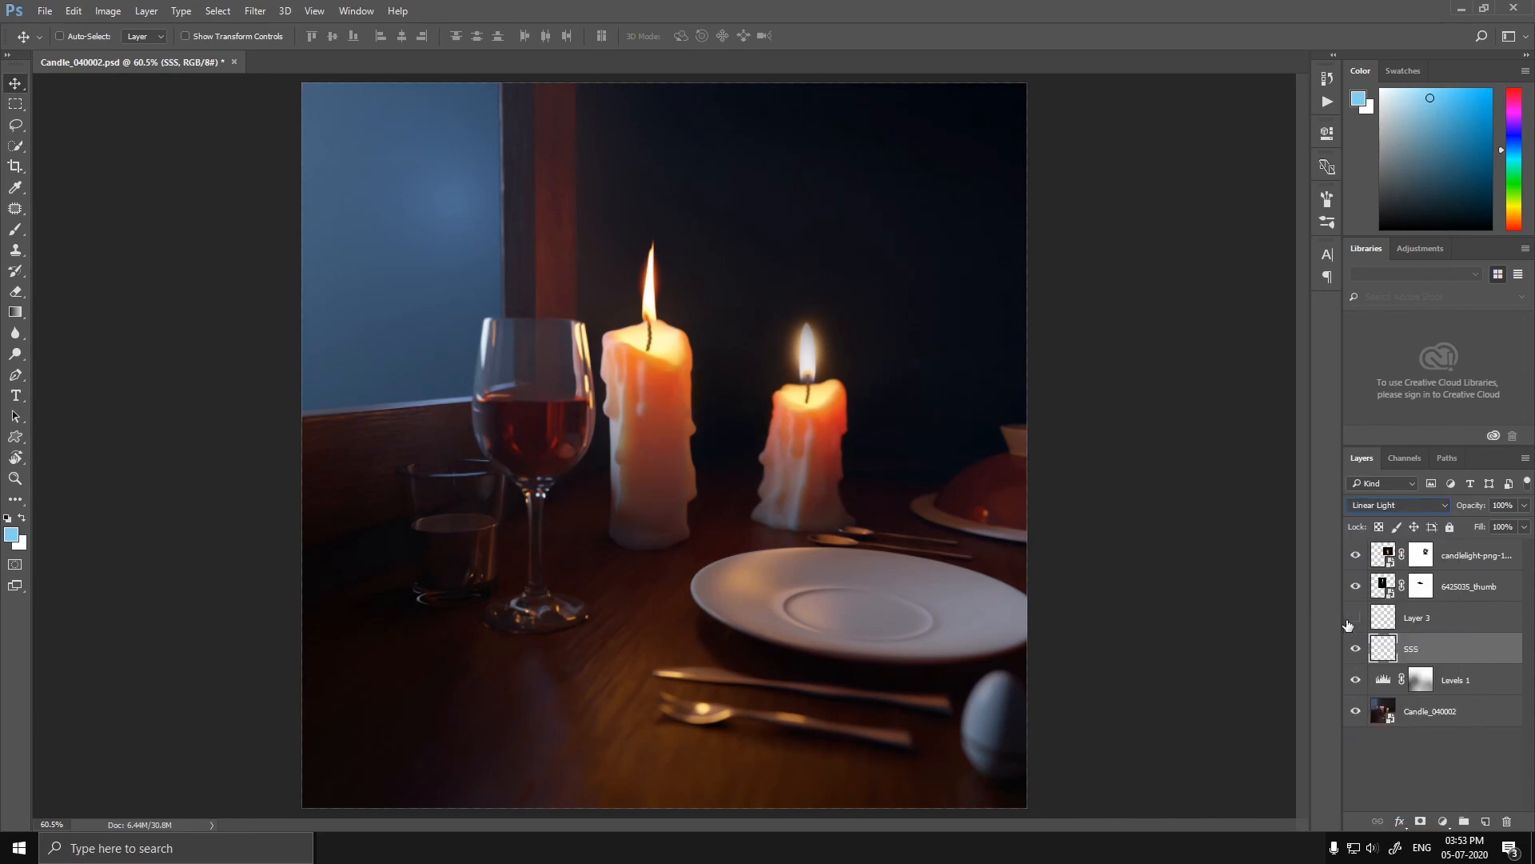
click(1355, 618)
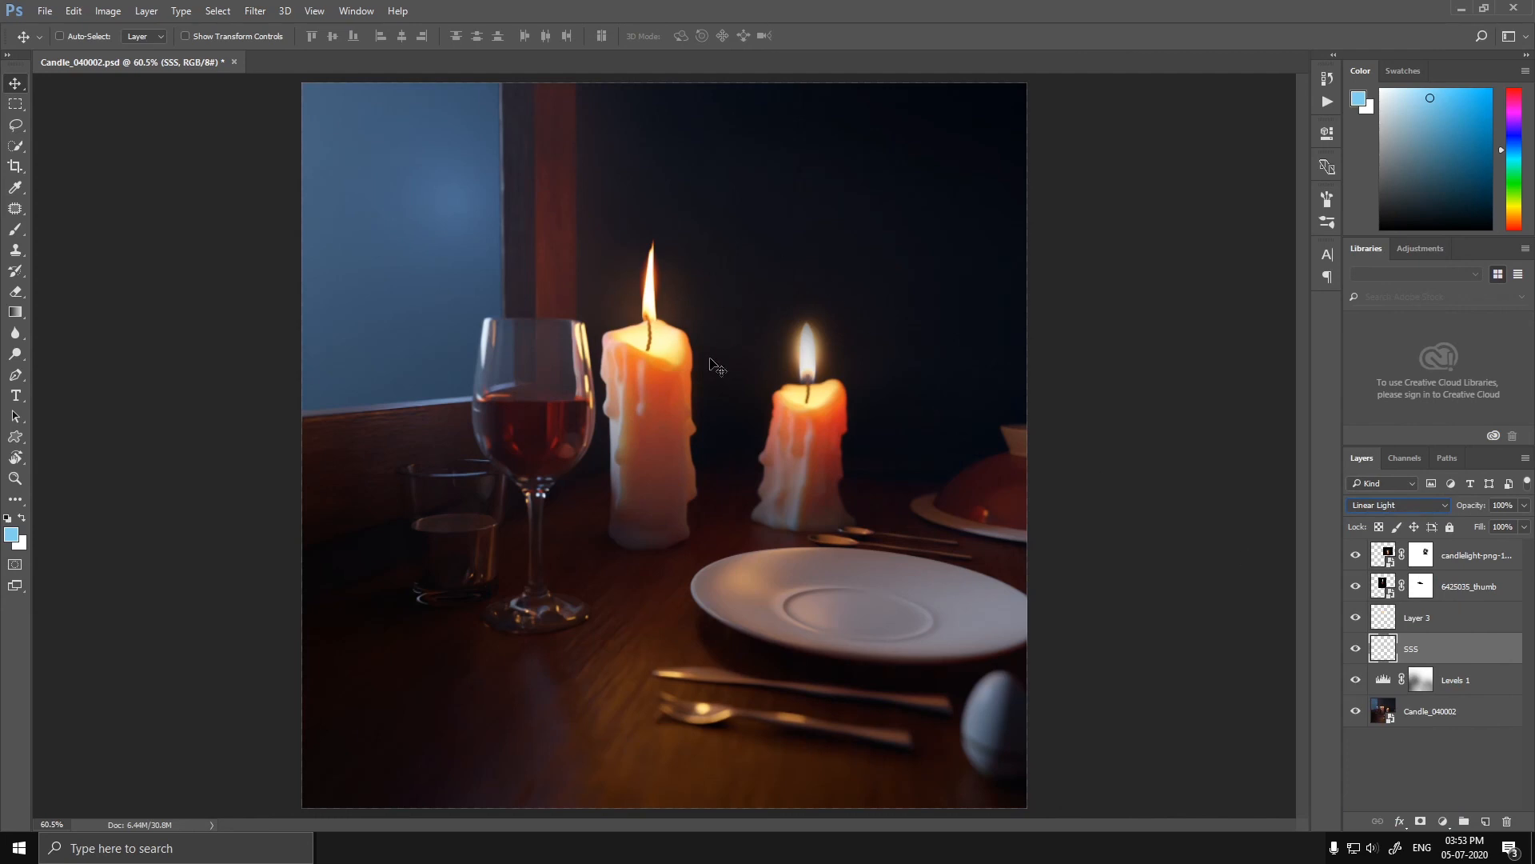